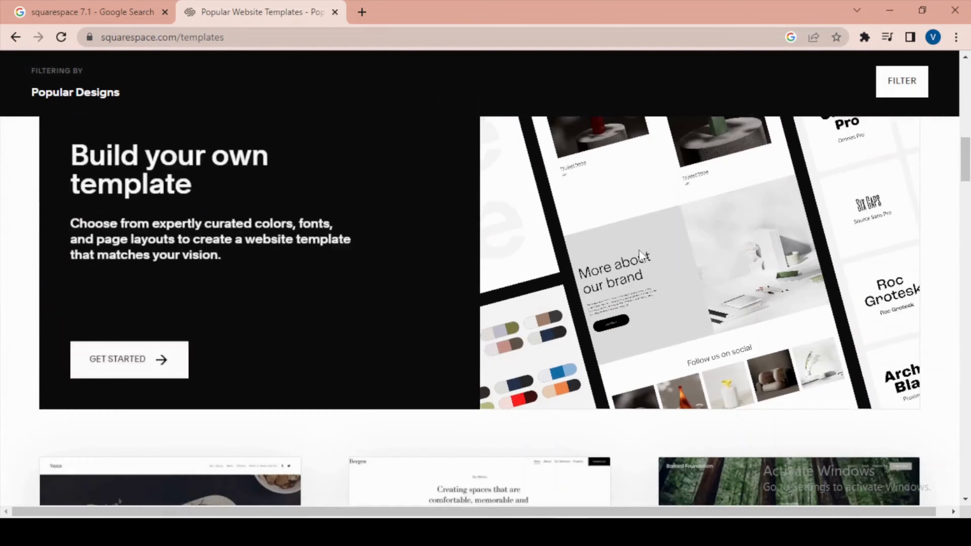
Browse the popular website designs and open a preview of the Bailard template.
scroll(639, 255, "down", 12)
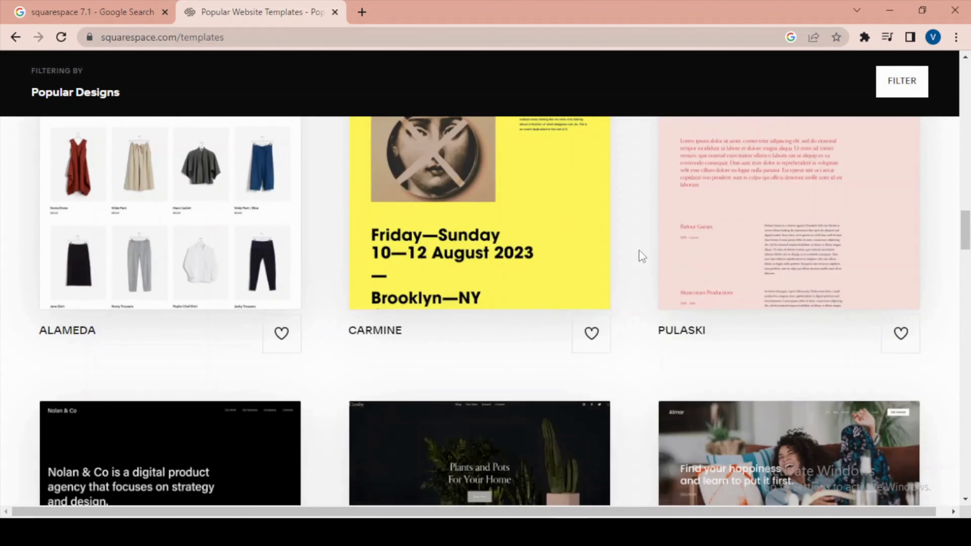
scroll(754, 329, "up", 11)
scroll(756, 330, "up", 5)
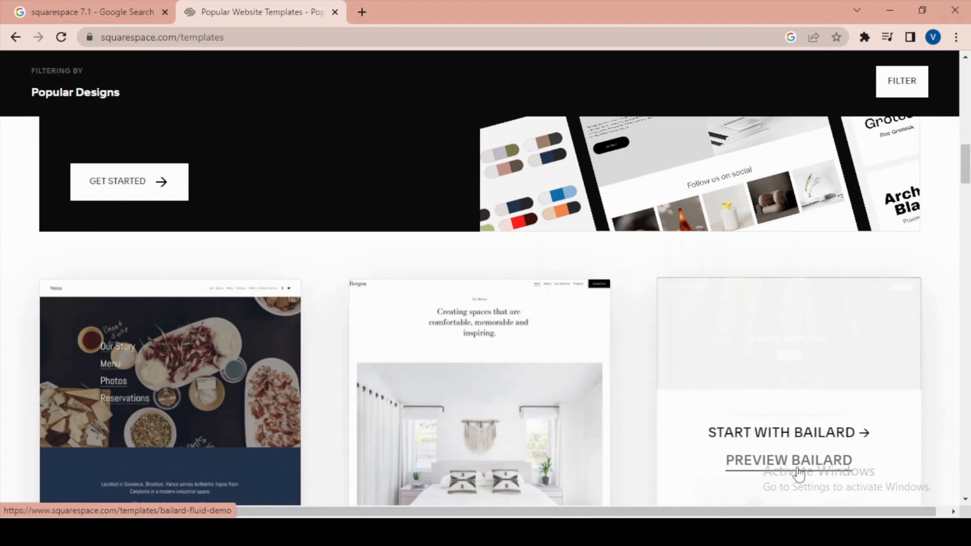
left_click(799, 470)
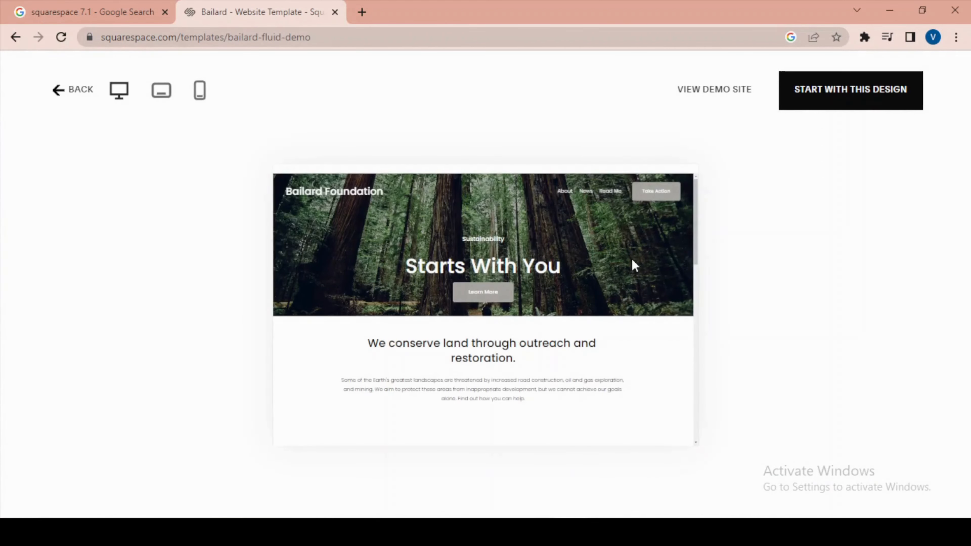
Look through the Bailard demo page and start a new site with this design.
scroll(632, 266, "down", 10)
scroll(637, 301, "up", 9)
scroll(642, 305, "up", 2)
left_click(847, 104)
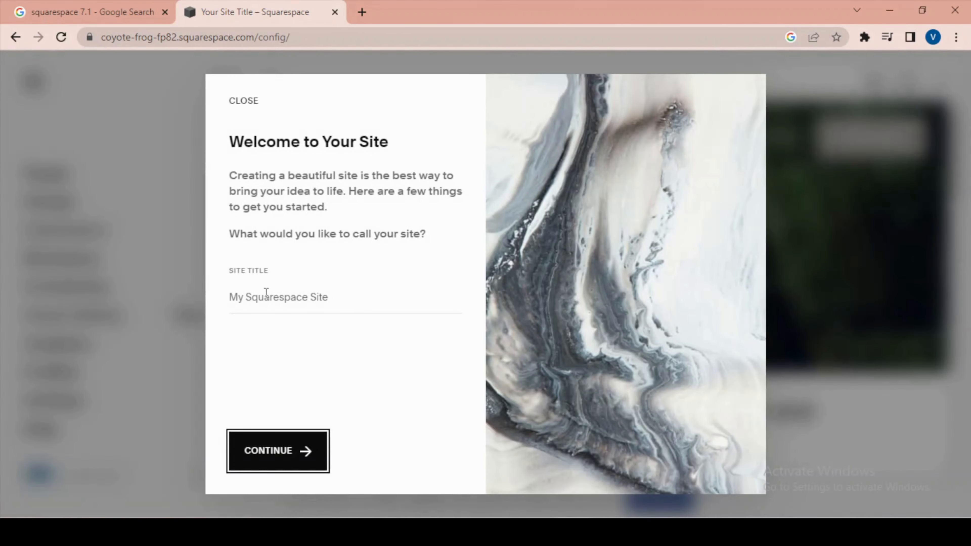
Leave the site title blank and go through the welcome introduction to its end.
left_click(272, 457)
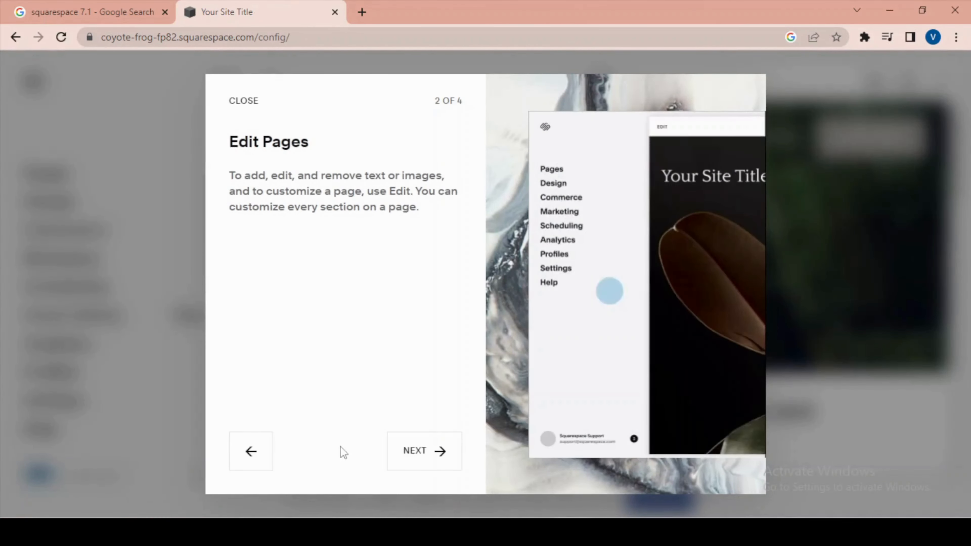
left_click(427, 451)
left_click(425, 452)
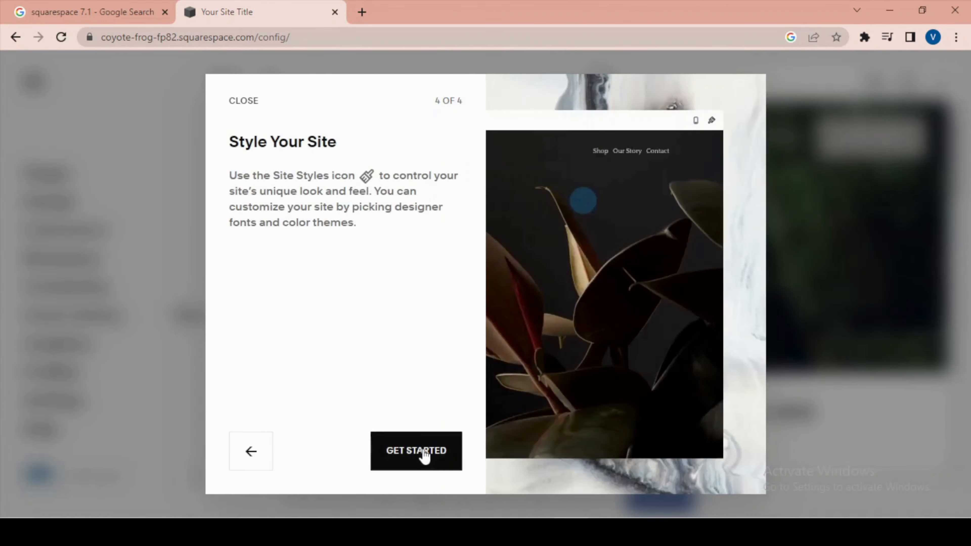
left_click(425, 455)
Examine the new site's home page, from the header and forest banner to the text section beneath it.
scroll(441, 306, "down", 5)
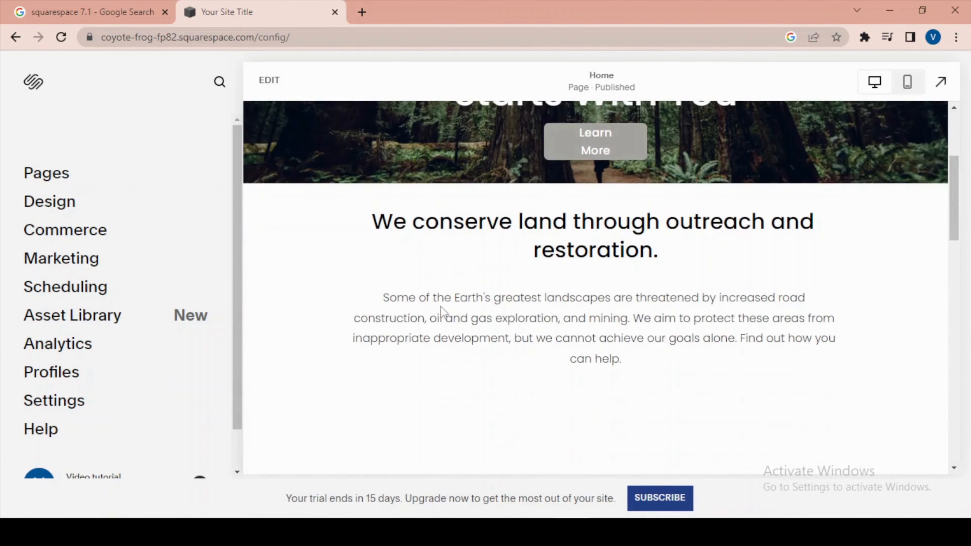
scroll(441, 306, "up", 5)
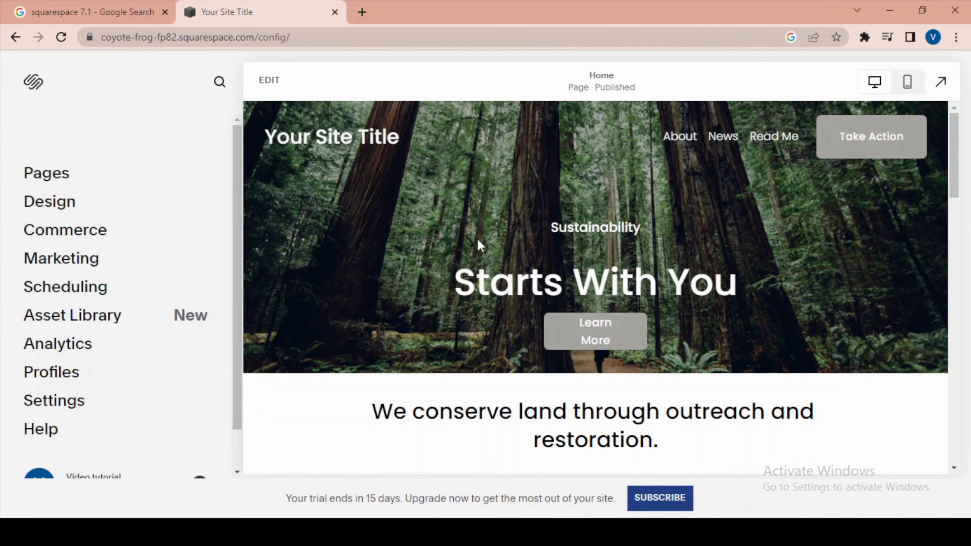
scroll(478, 246, "down", 5)
scroll(511, 266, "up", 5)
scroll(520, 267, "down", 5)
scroll(520, 267, "up", 5)
scroll(554, 194, "down", 5)
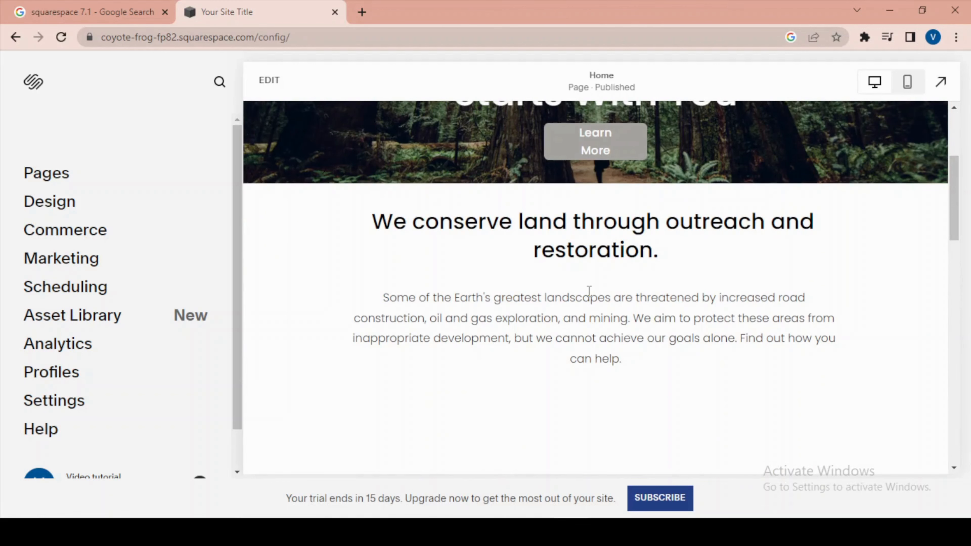
scroll(589, 292, "down", 5)
scroll(610, 297, "up", 5)
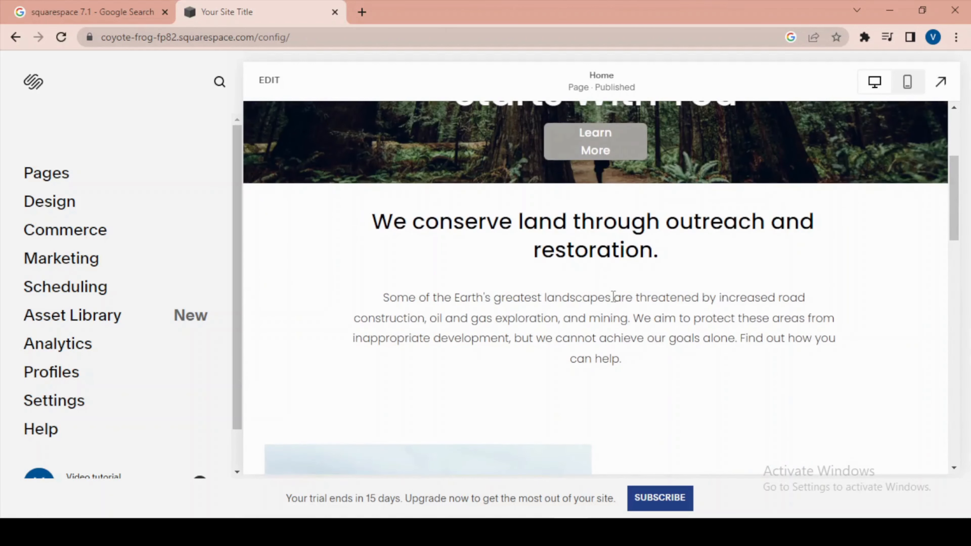
scroll(614, 297, "up", 5)
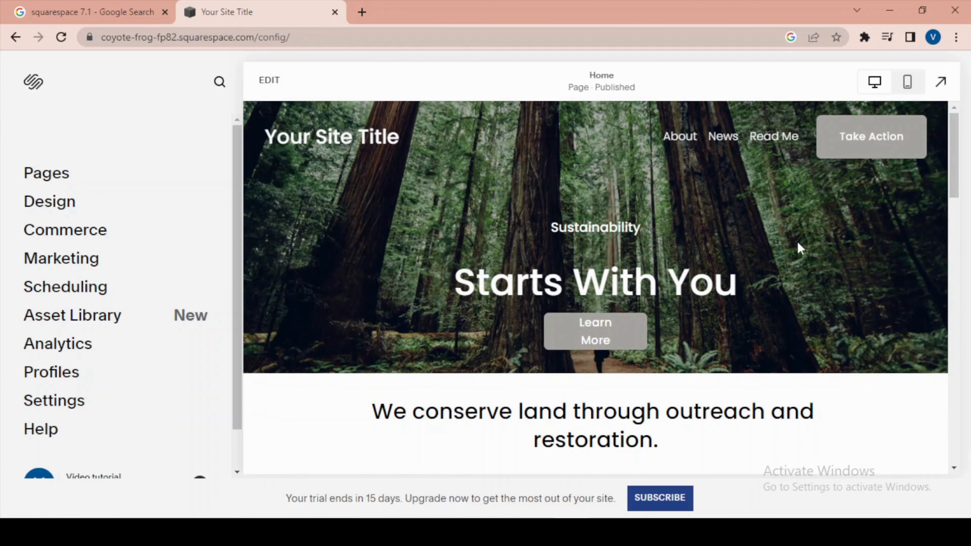
Put the Home page into edit mode, then view the site-wide style settings and close them.
left_click(262, 96)
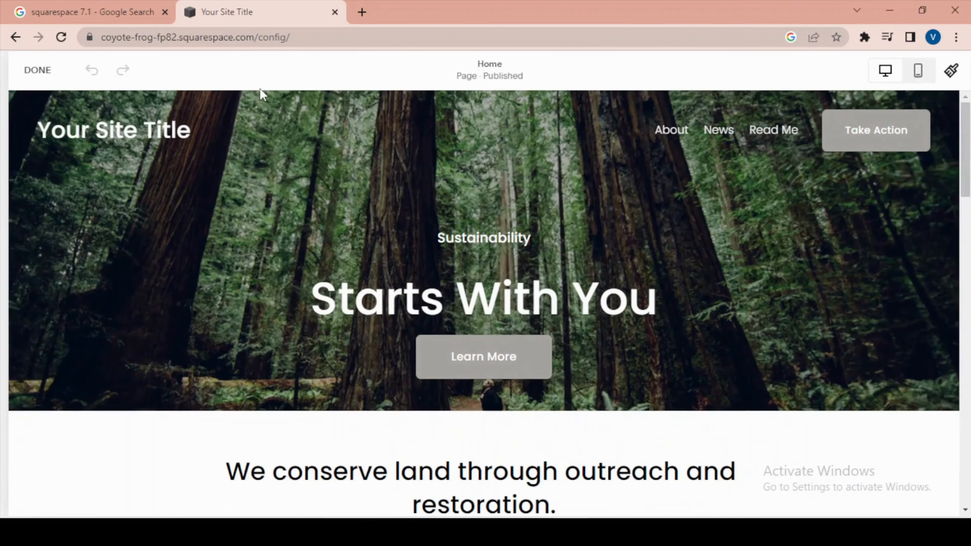
scroll(600, 343, "down", 5)
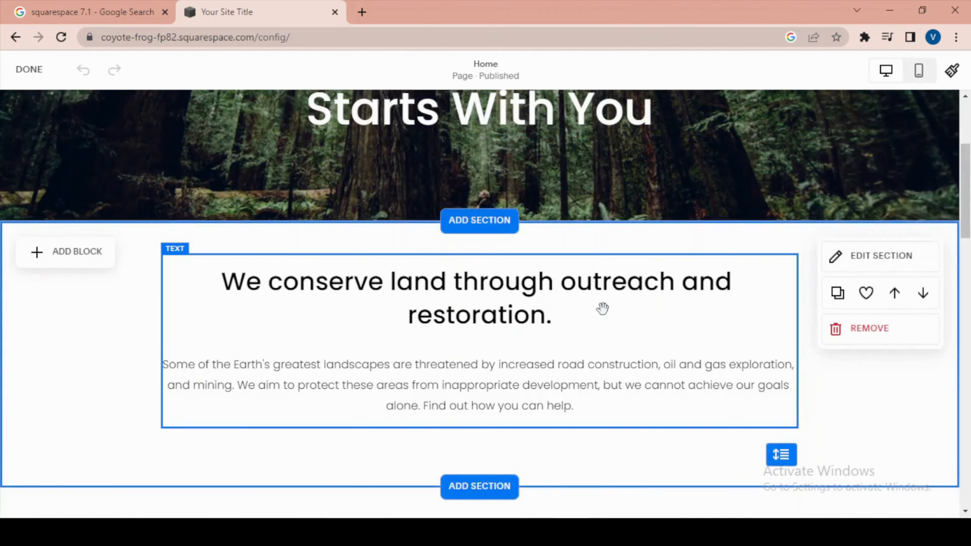
scroll(600, 308, "up", 5)
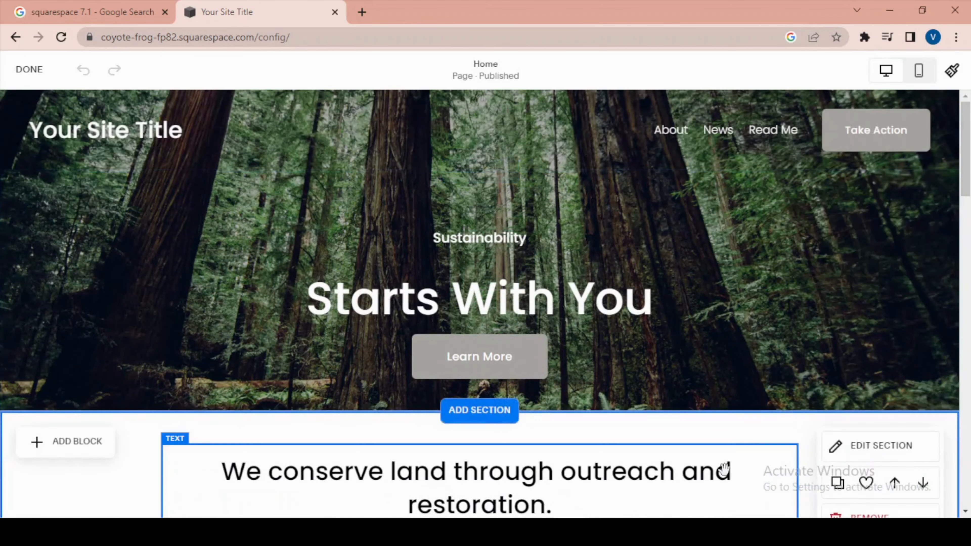
left_click(951, 72)
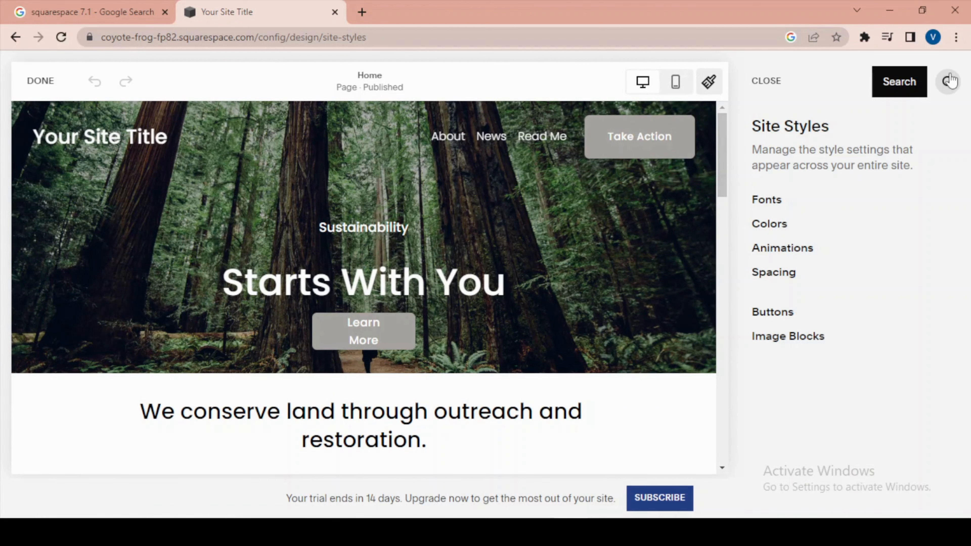
left_click(767, 91)
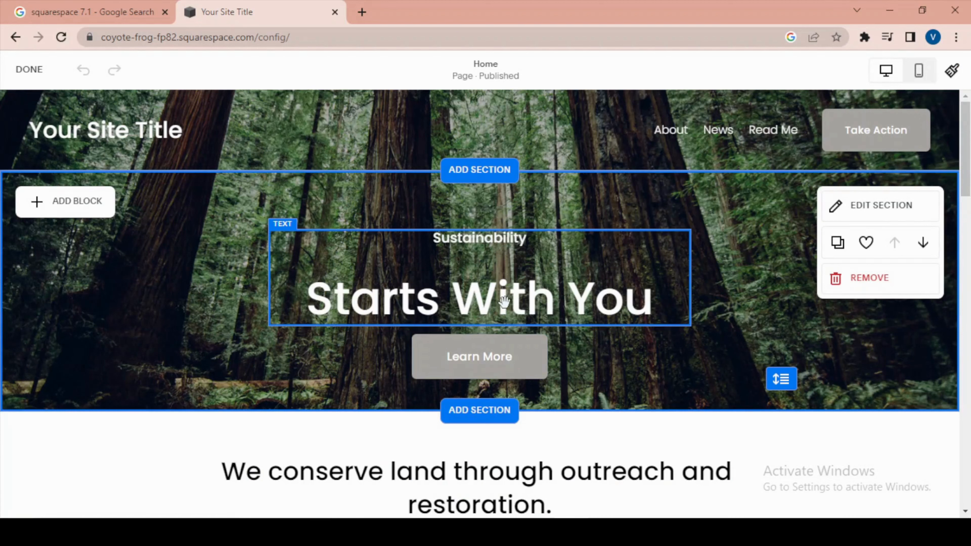
Move the "Starts With You" text block higher and to the left within the banner section.
left_click_drag(503, 300, 502, 279)
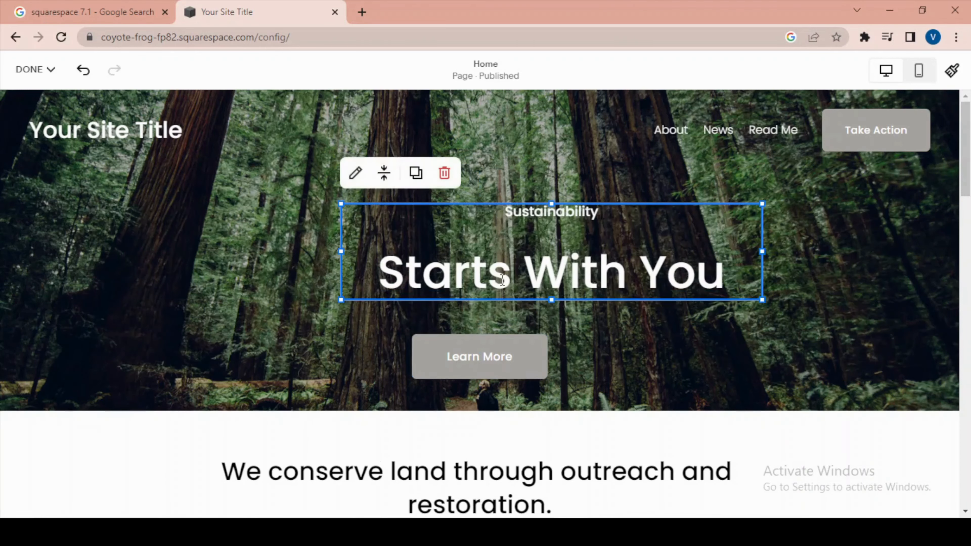
left_click(502, 279)
left_click(684, 321)
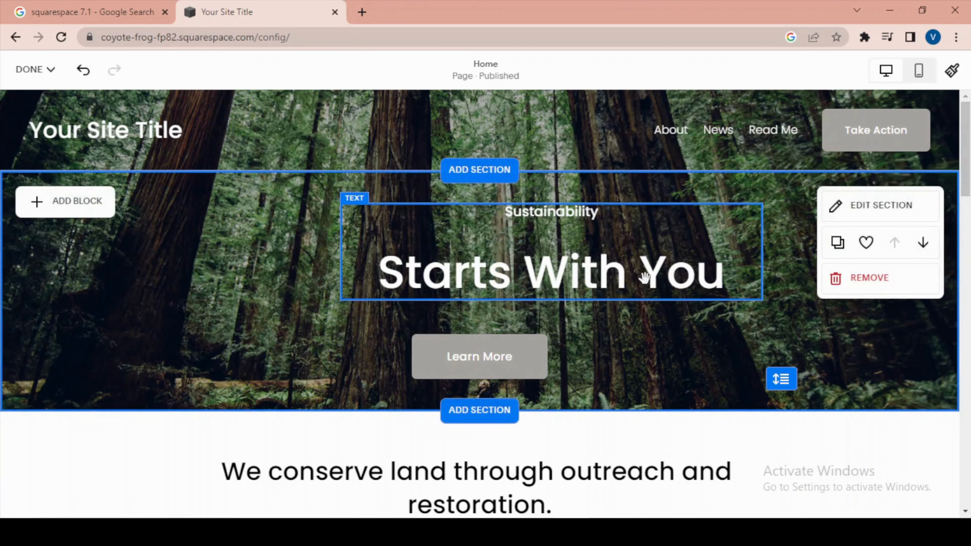
left_click_drag(607, 282, 481, 288)
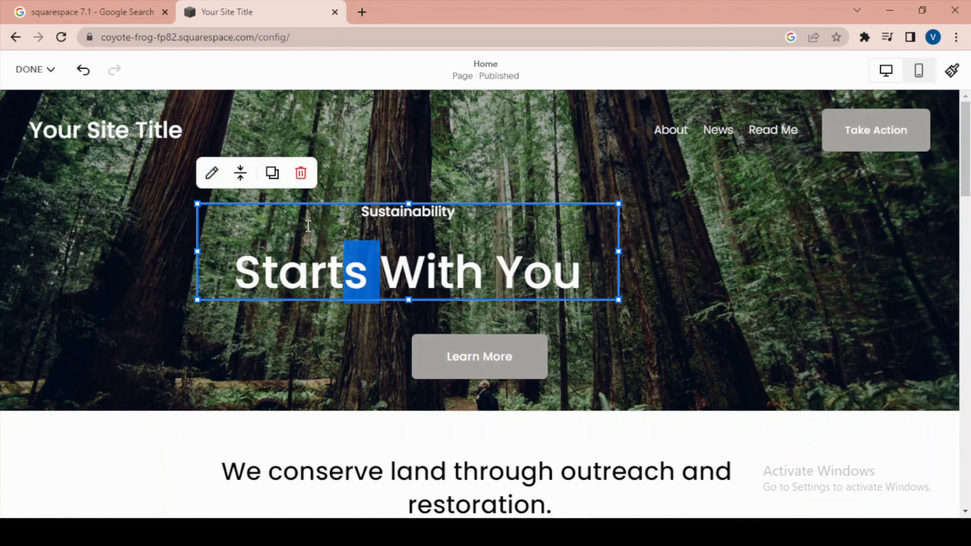
Turn on the banner text block's background and set its top/bottom and left/right padding to 11% each.
left_click(211, 173)
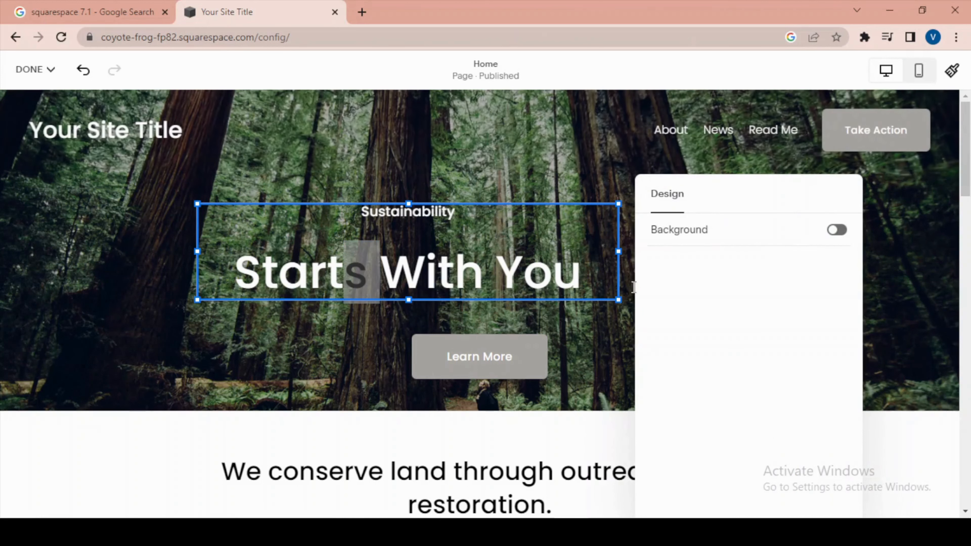
left_click(837, 230)
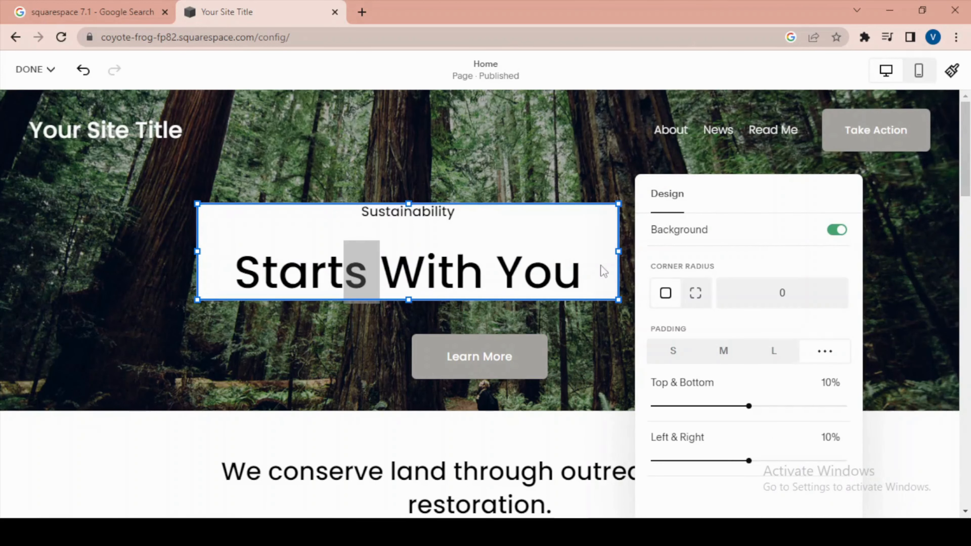
left_click(476, 243)
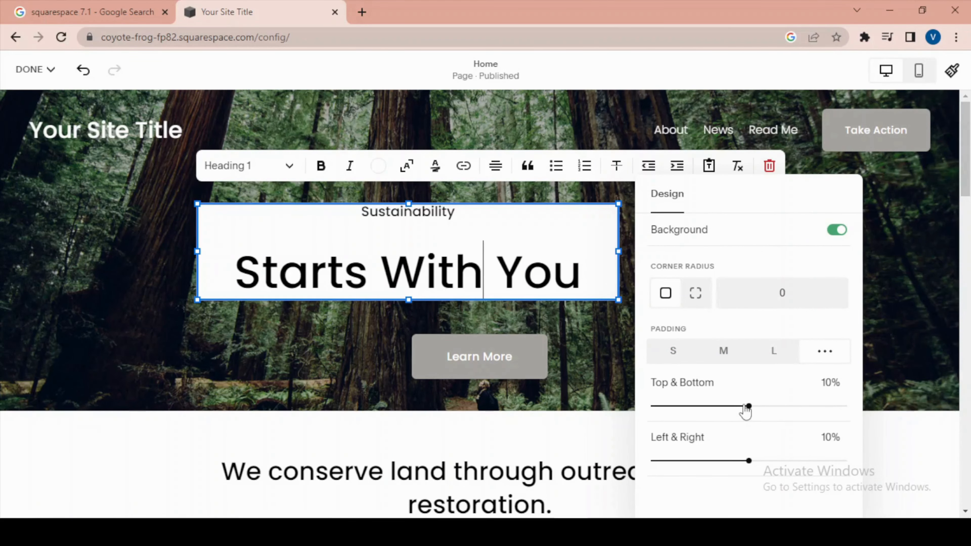
mouse_move(747, 406)
left_mouse_down()
mouse_move(731, 406)
mouse_move(757, 405)
left_mouse_up()
mouse_move(748, 460)
left_mouse_down()
mouse_move(739, 460)
mouse_move(757, 461)
left_mouse_up()
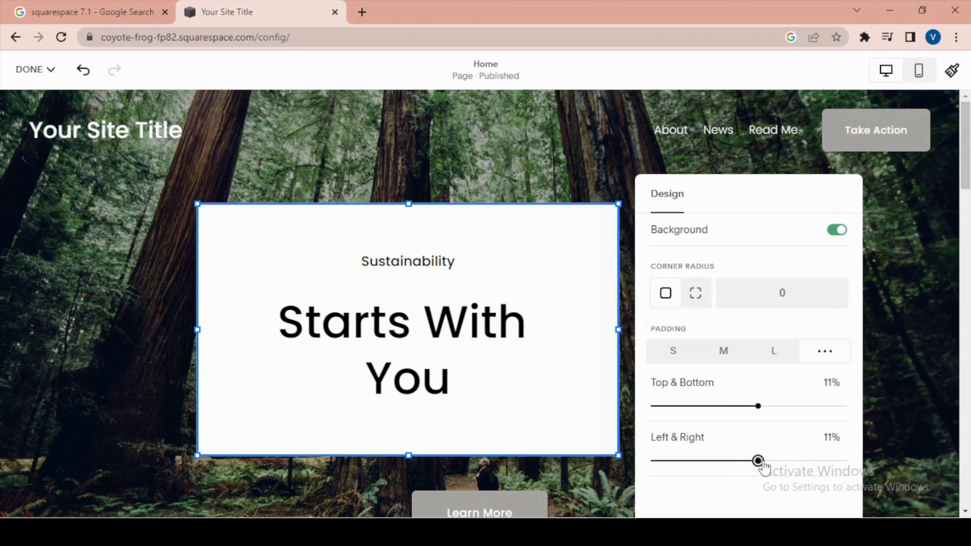
Inspect the individual corner radius settings of the banner text block, then close its design options.
left_click(690, 299)
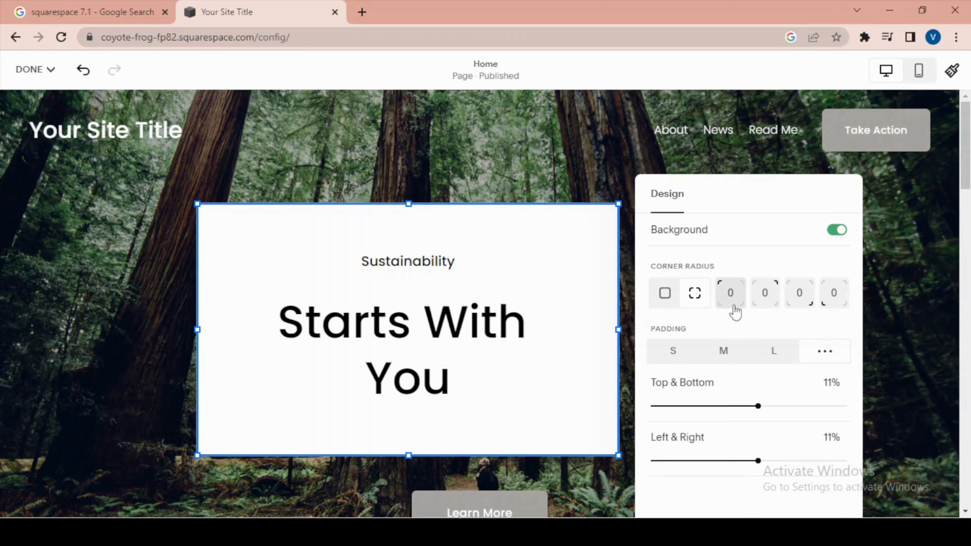
left_click(799, 297)
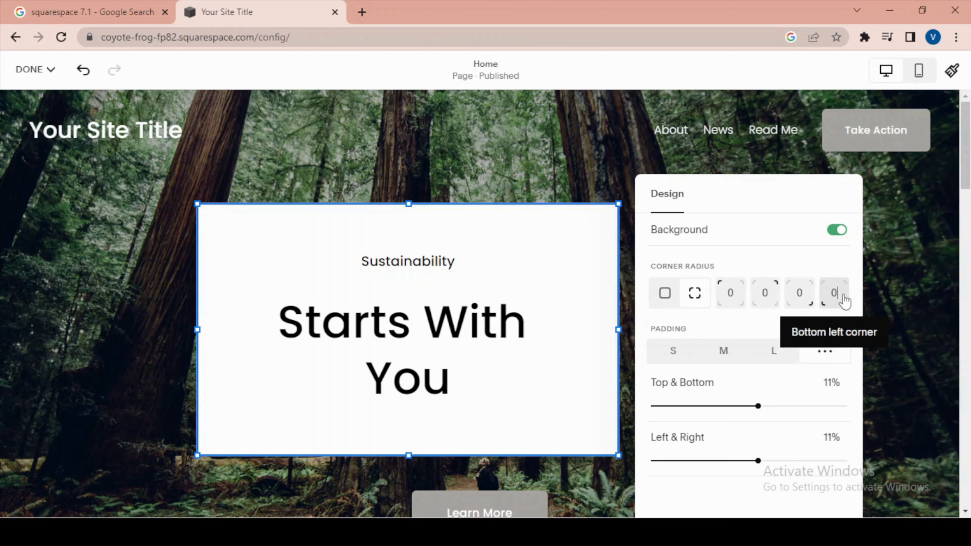
left_click(805, 302)
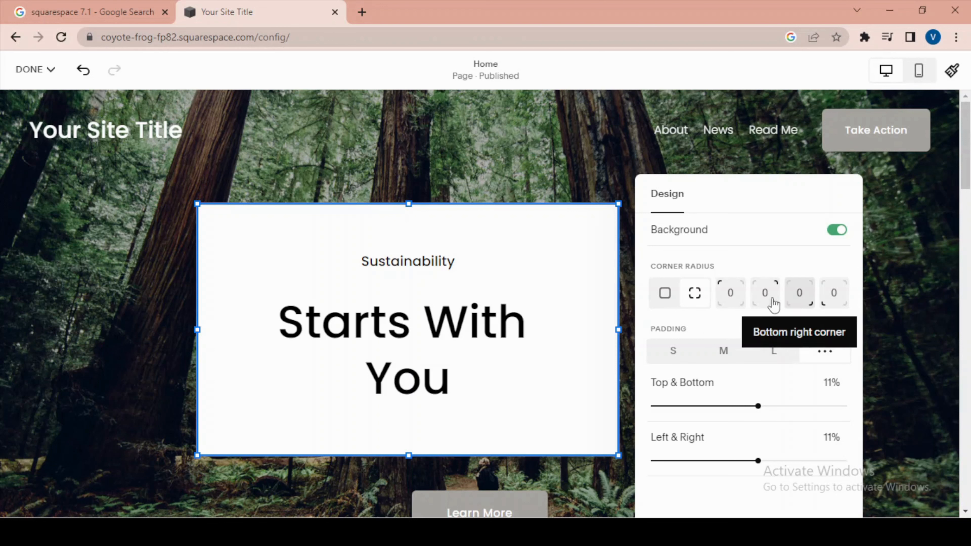
left_click(732, 296)
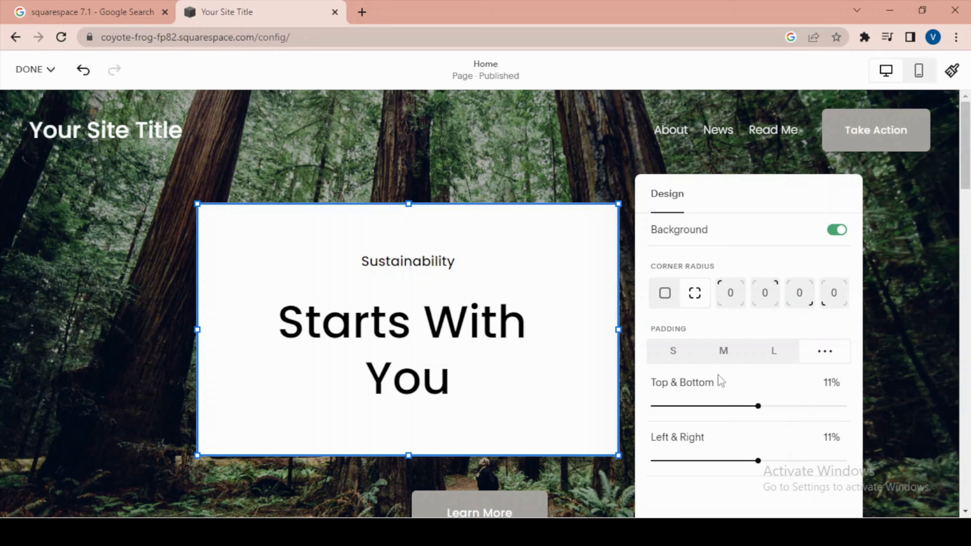
left_click(389, 182)
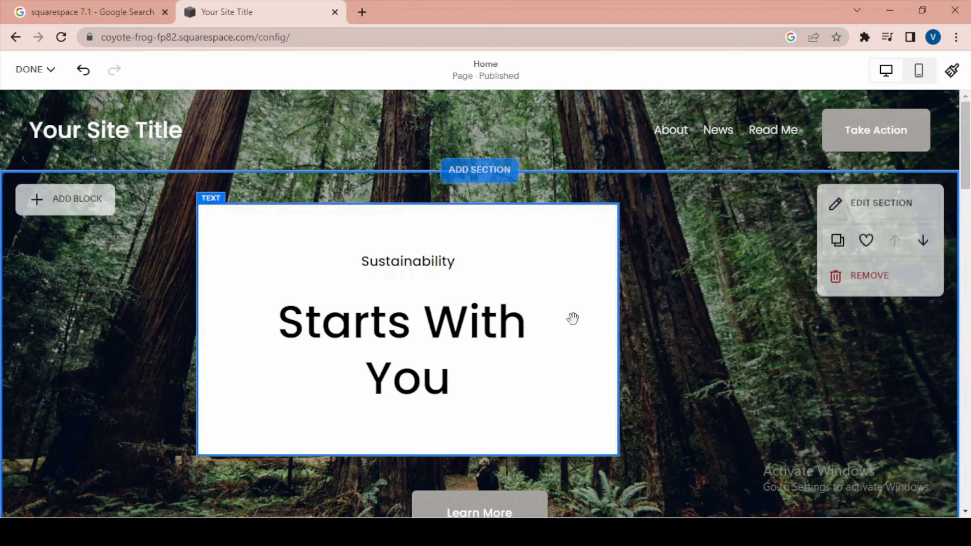
Resize the banner text block to slightly narrower than before, wrapping the heading "Starts With You" onto two lines.
left_click(496, 367)
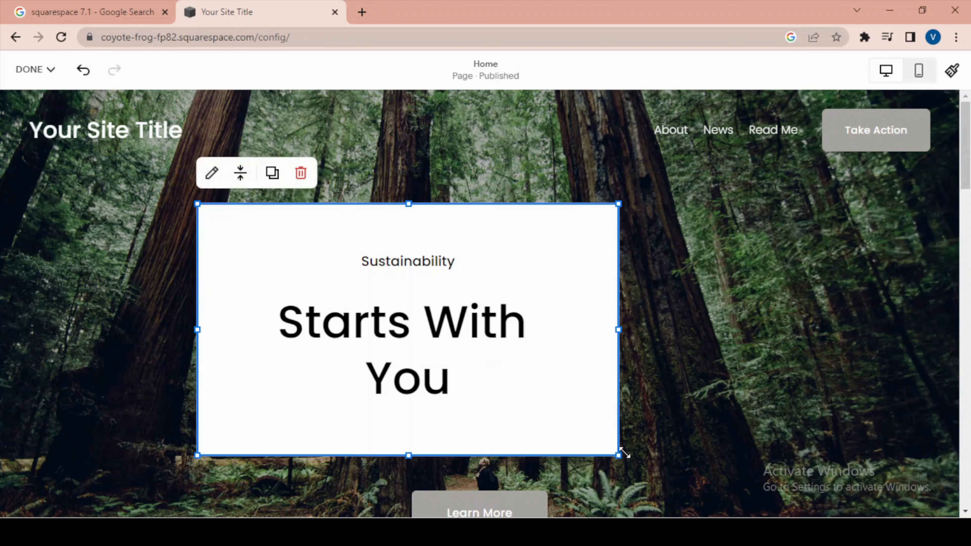
left_click_drag(616, 450, 535, 400)
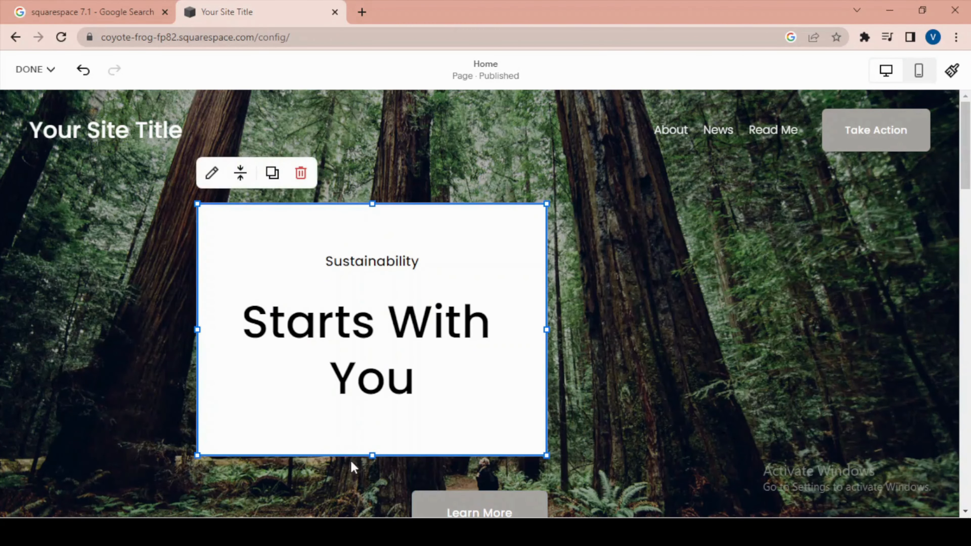
left_click_drag(370, 456, 458, 360)
left_click_drag(546, 332, 690, 329)
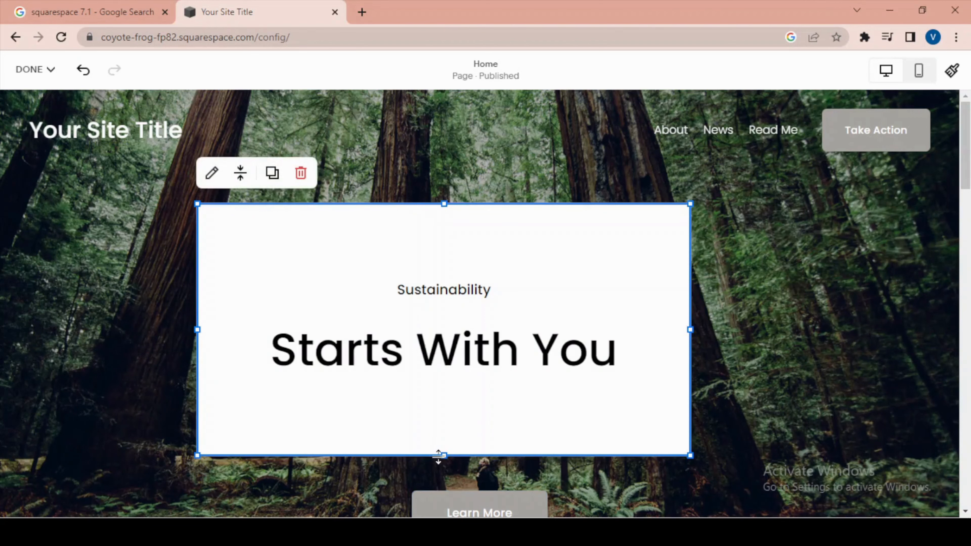
left_click_drag(444, 455, 521, 347)
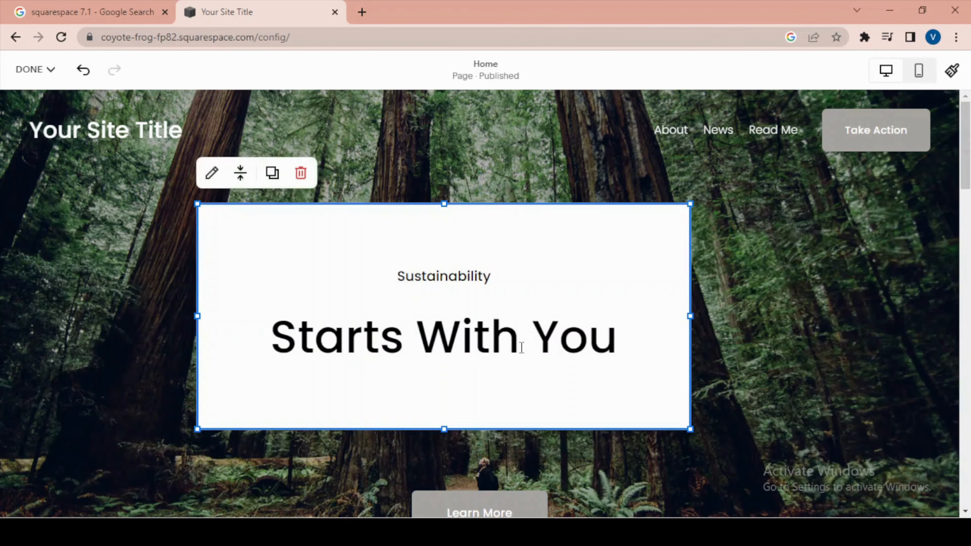
left_click_drag(686, 206, 581, 238)
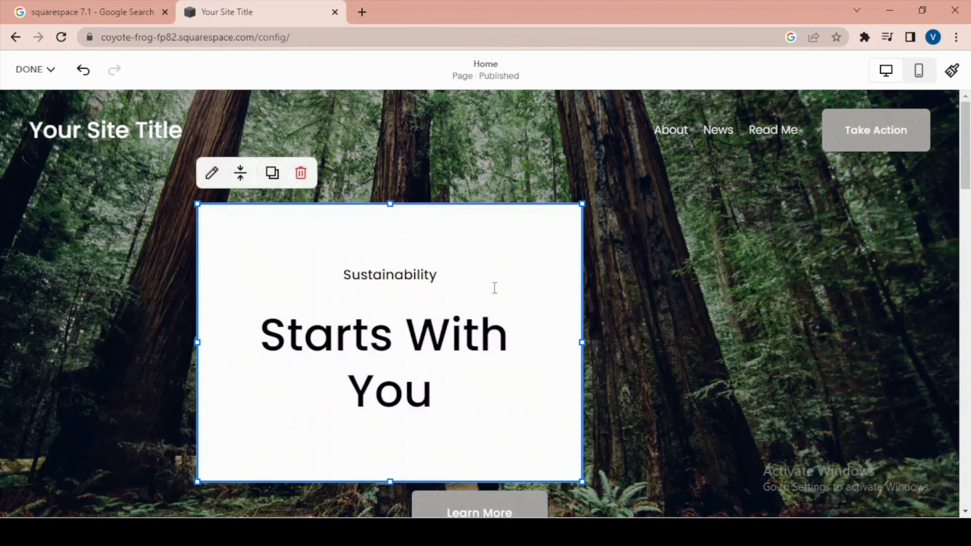
Set the banner text block's top/bottom and left/right padding to 5% each.
left_click(212, 173)
left_click_drag(721, 400, 665, 400)
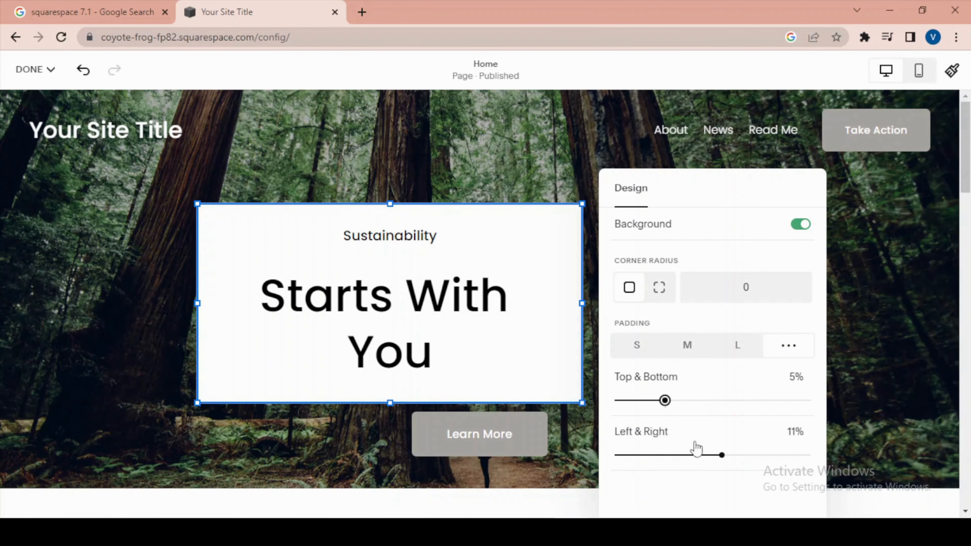
left_click_drag(722, 455, 664, 455)
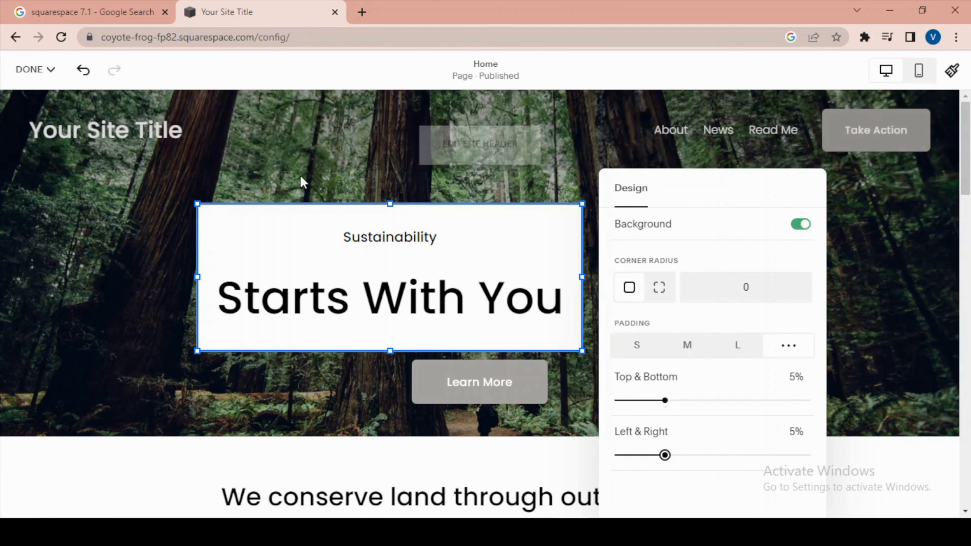
Widen the banner text block slightly and centre it horizontally above the Learn More button, then deselect it.
left_click(500, 355)
left_click_drag(442, 250, 510, 241)
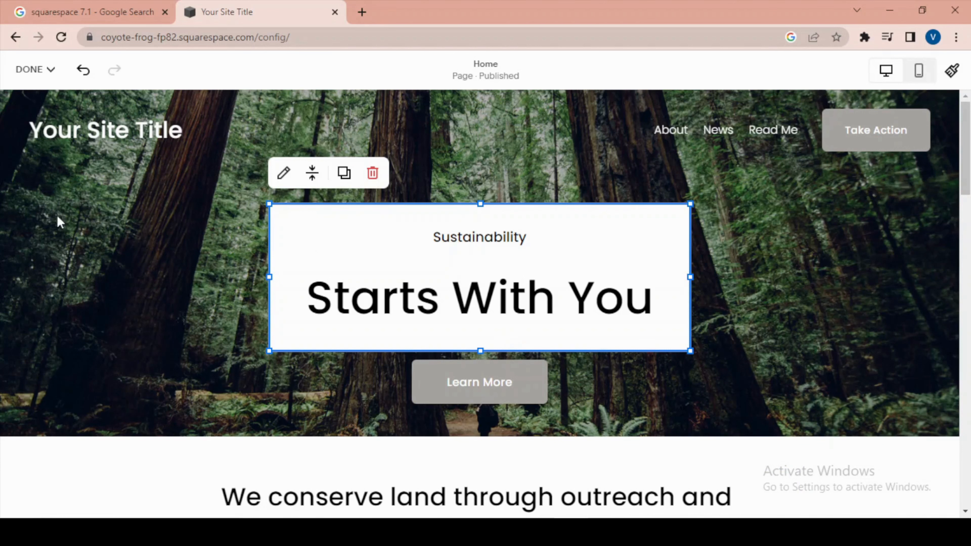
left_click(88, 205)
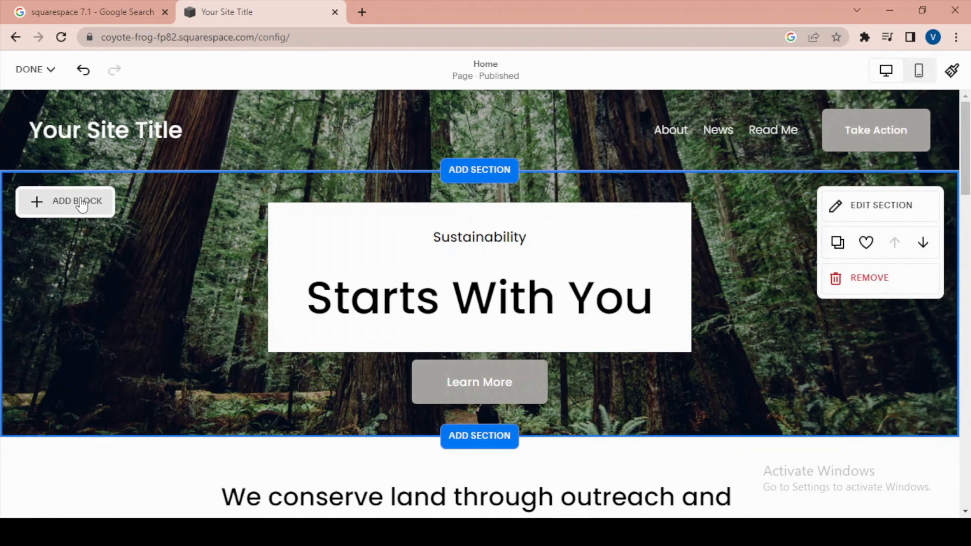
Browse the available blocks and add an Image block to the banner section.
left_click(57, 206)
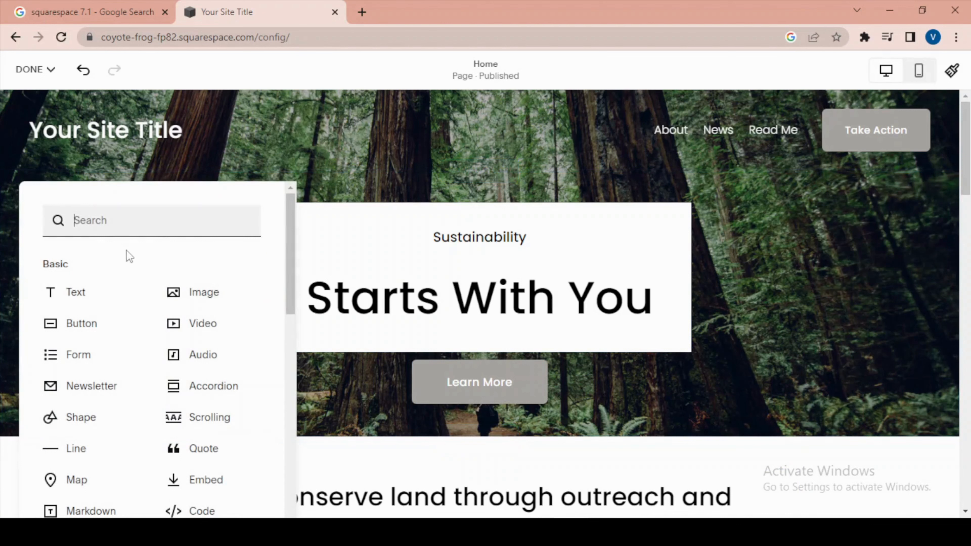
scroll(127, 251, "down", 5)
scroll(185, 269, "up", 5)
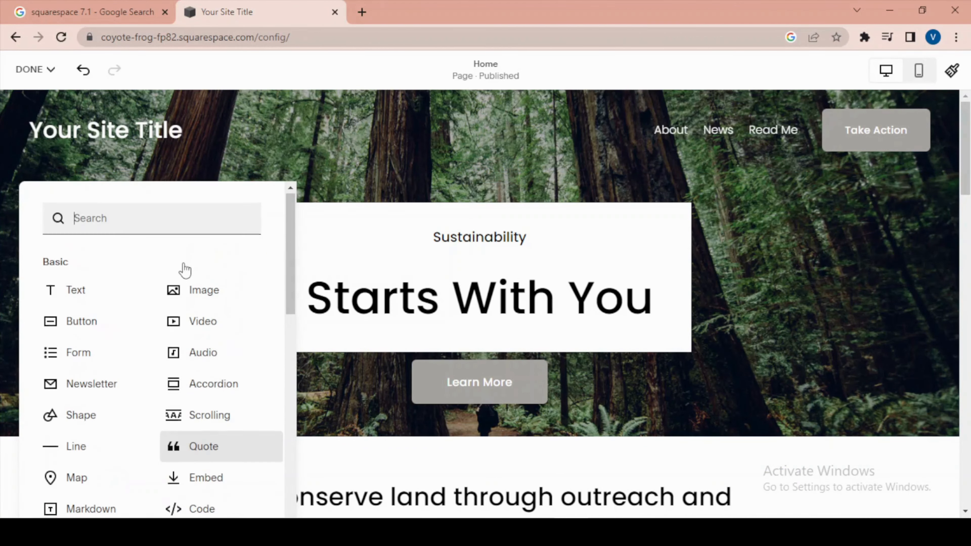
scroll(185, 270, "down", 5)
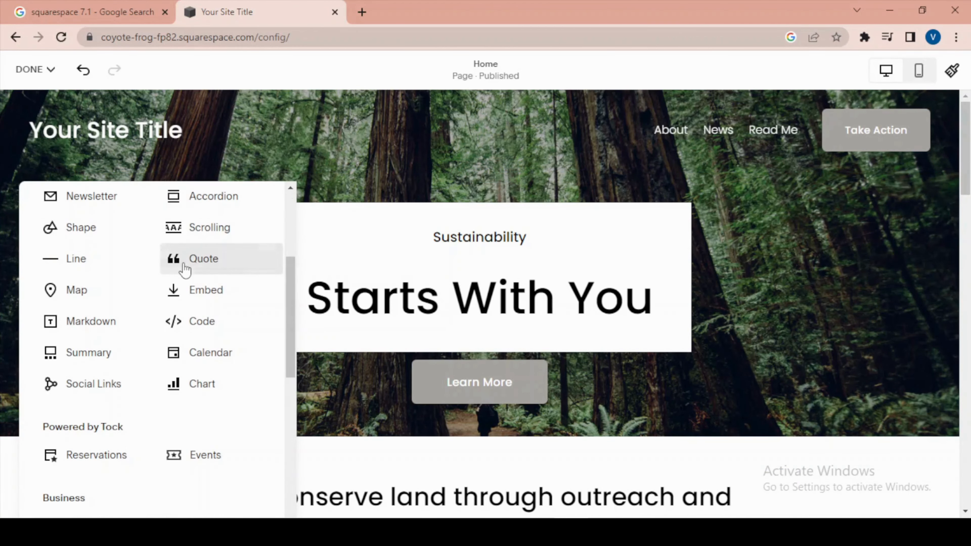
scroll(185, 269, "up", 5)
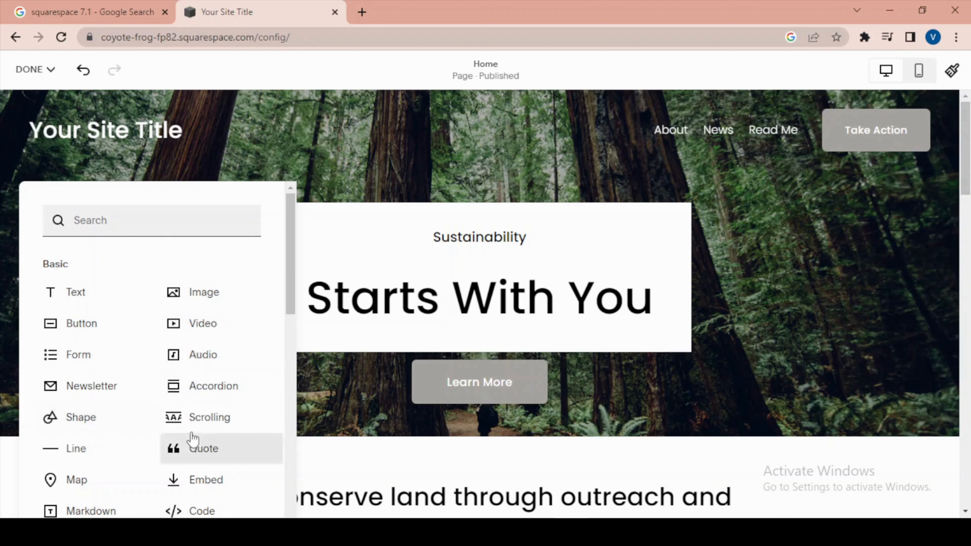
scroll(219, 406, "down", 5)
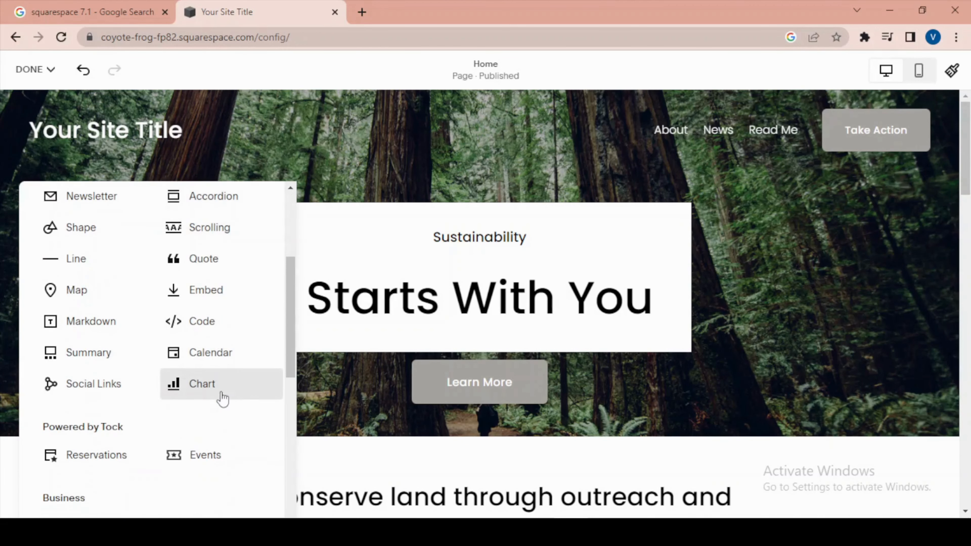
scroll(218, 397, "up", 5)
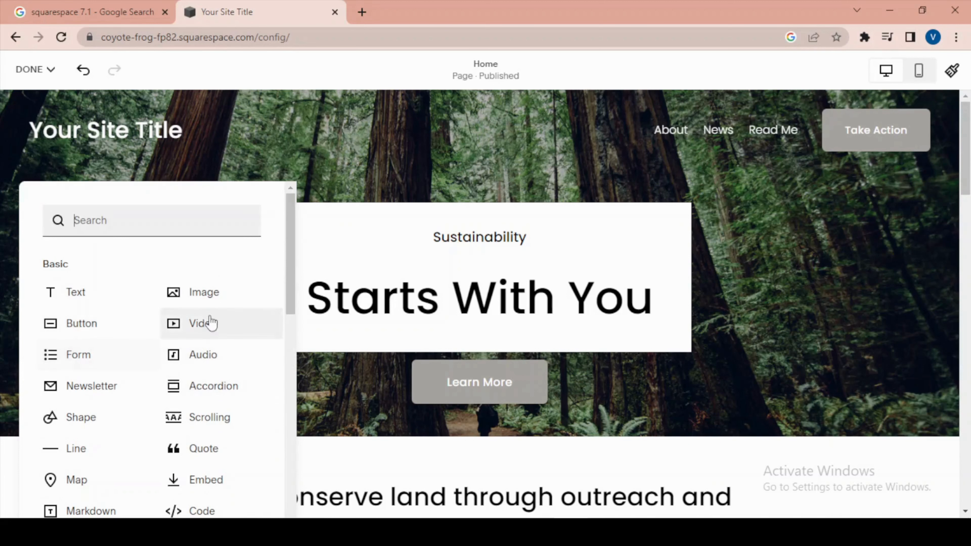
left_click(215, 293)
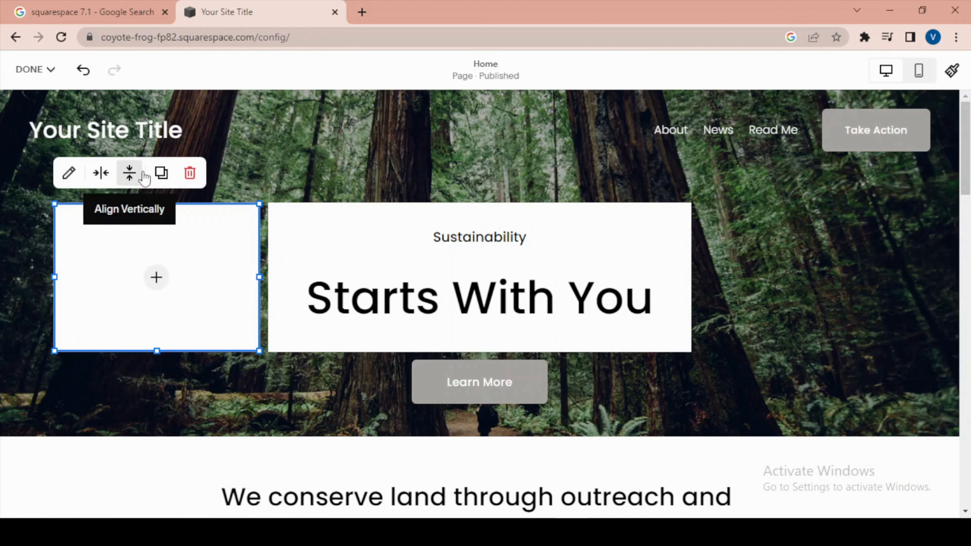
Upload the file pexels-canva-studio-3153207 from Downloads into the new image block.
left_click(68, 173)
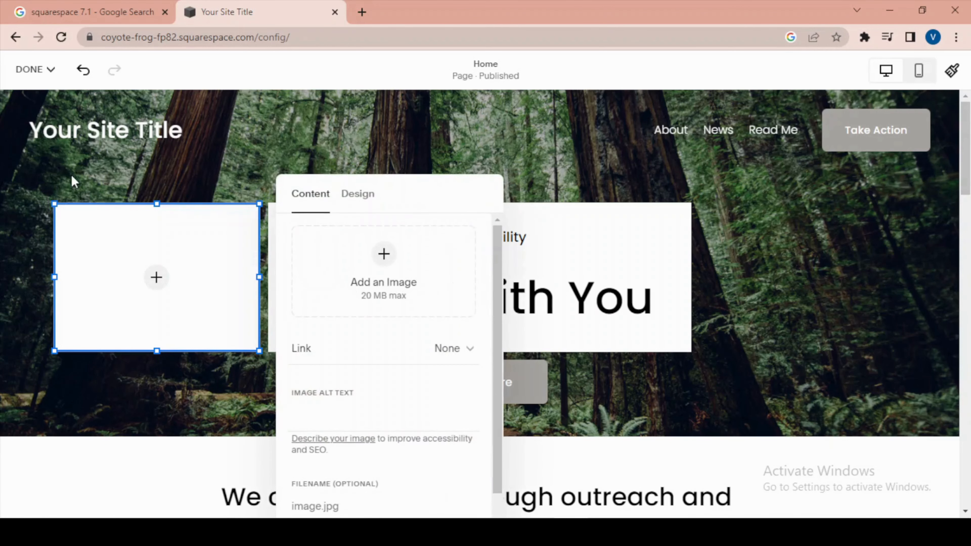
left_click(384, 254)
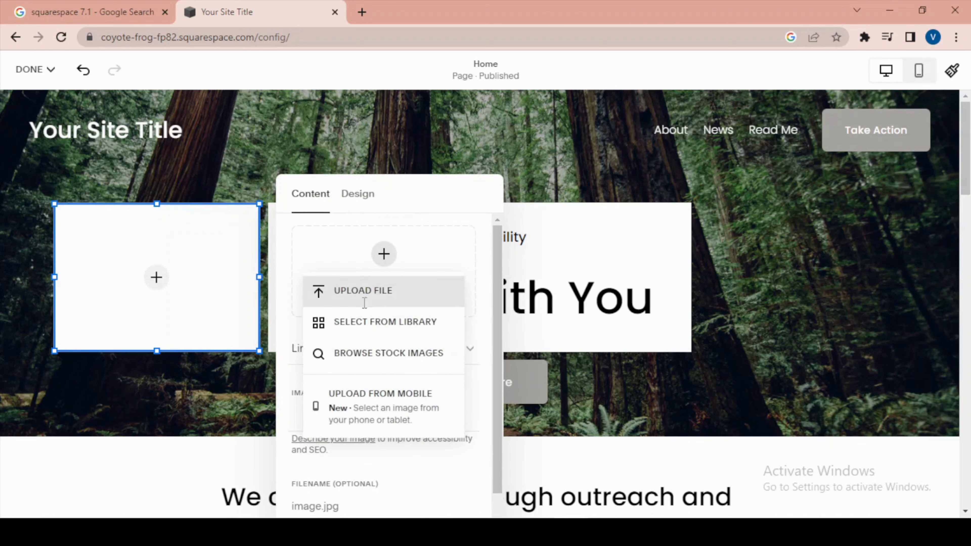
left_click(367, 292)
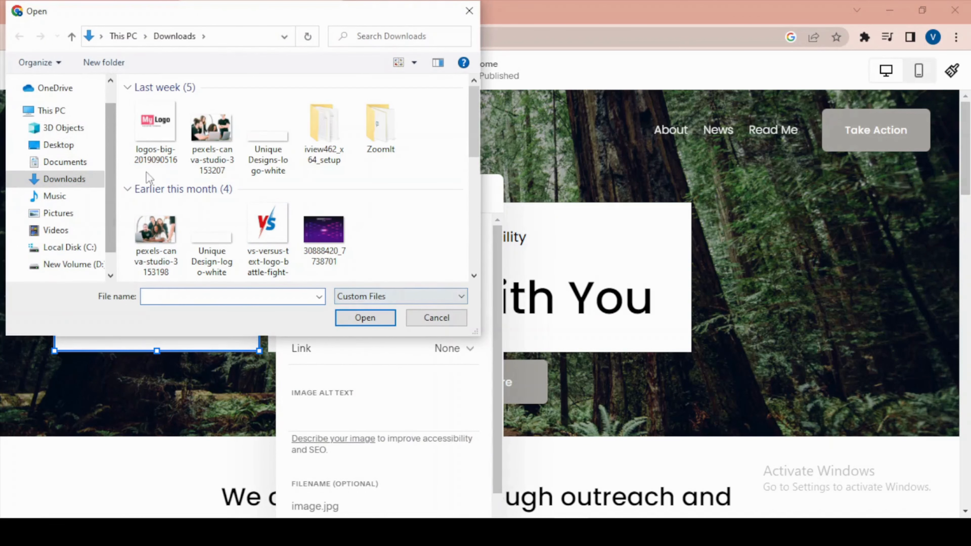
left_click(208, 139)
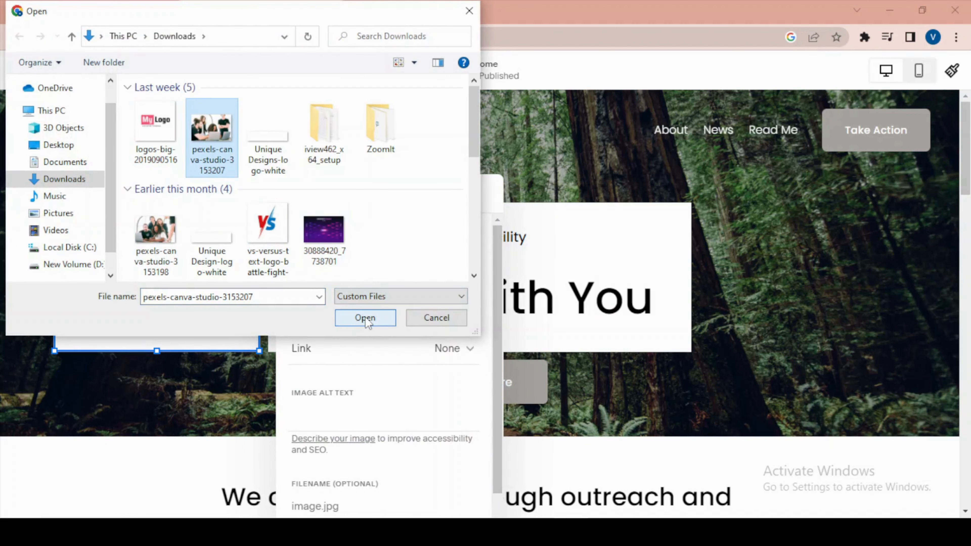
left_click(364, 317)
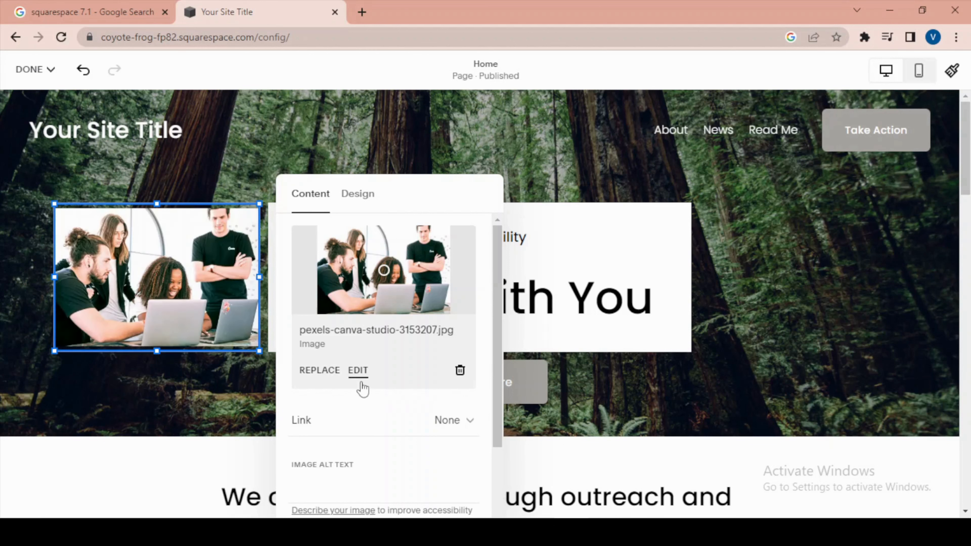
Examine the image block's content settings, including the link choices, alt text and filename.
scroll(373, 229, "down", 2)
scroll(411, 373, "up", 2)
scroll(400, 396, "down", 2)
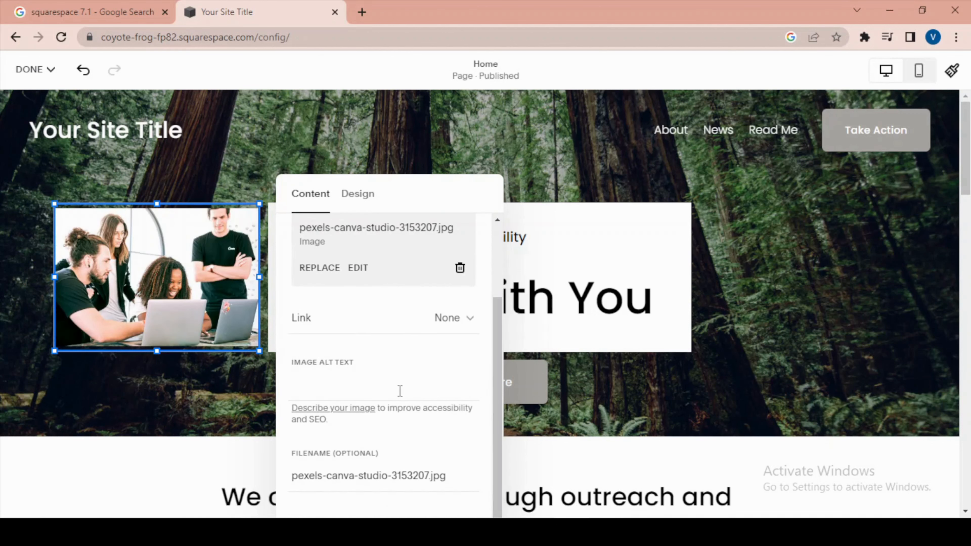
left_click(453, 320)
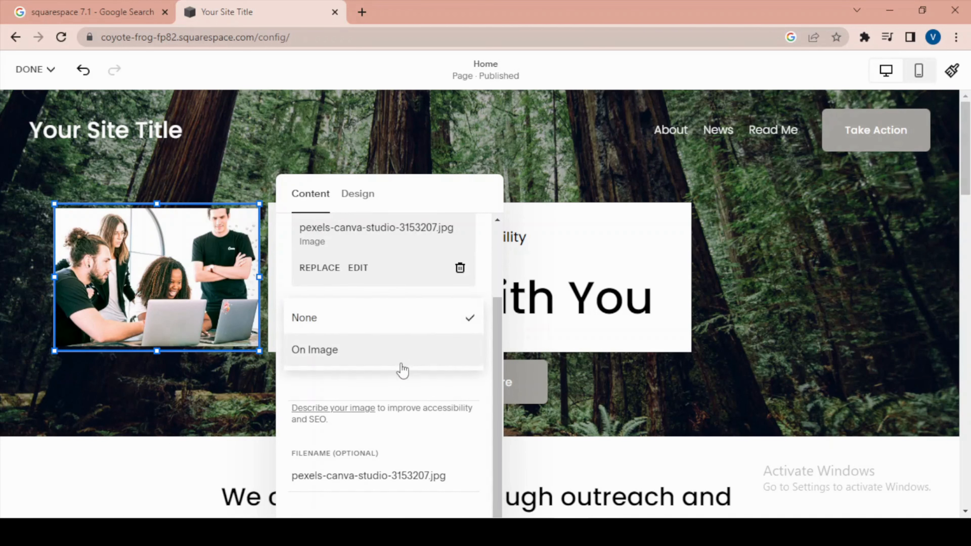
left_click(403, 410)
scroll(405, 406, "up", 3)
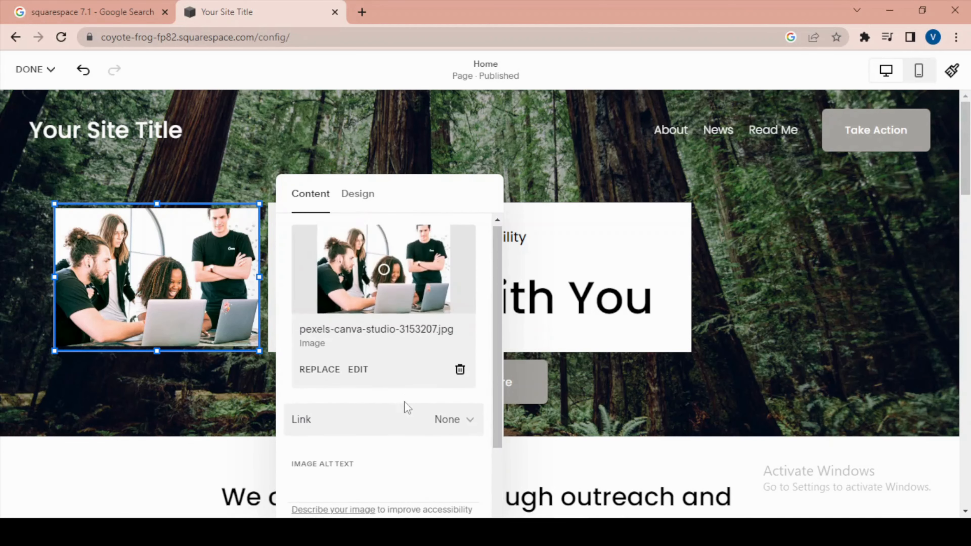
scroll(405, 405, "down", 1)
scroll(405, 405, "up", 1)
Turn on the image block's overlay and set its color to the palette's dark grey.
left_click(357, 203)
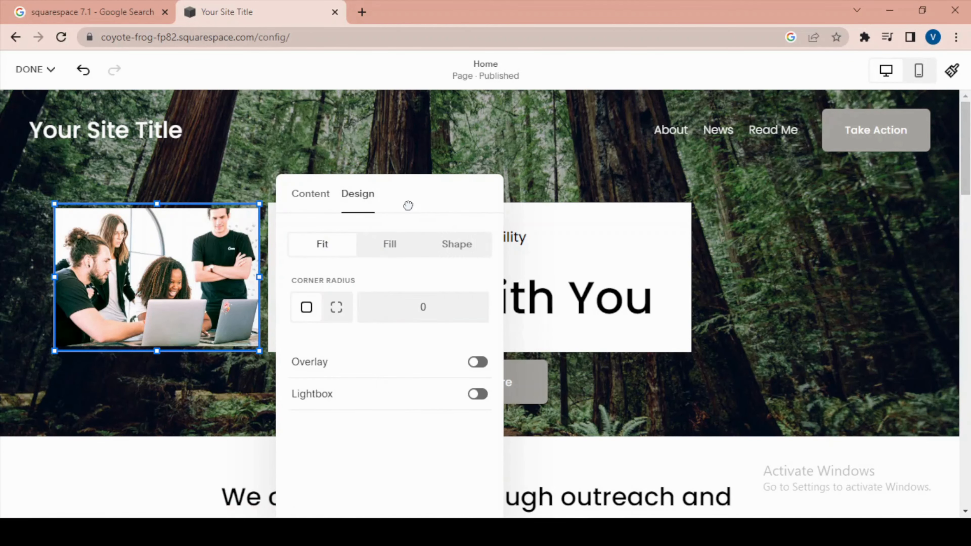
left_click_drag(407, 206, 519, 161)
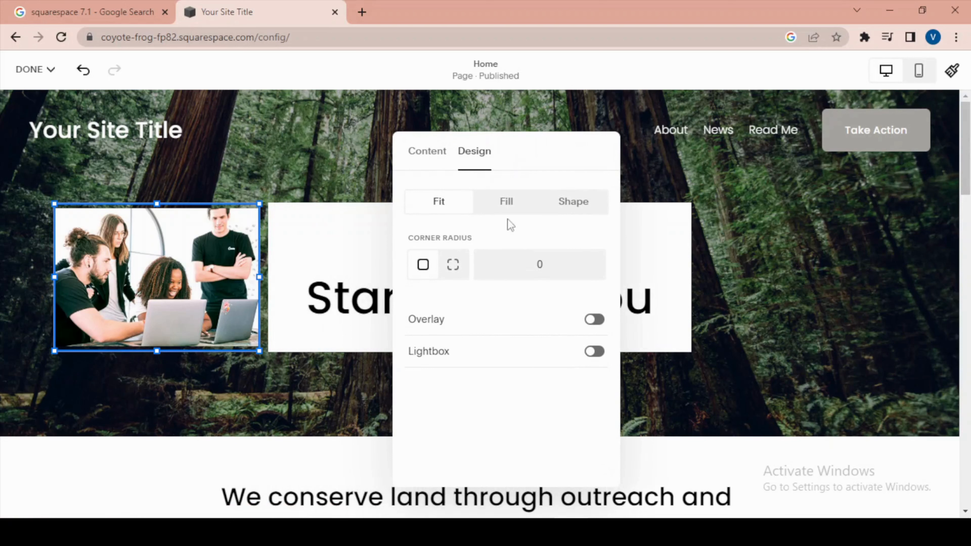
left_click(594, 321)
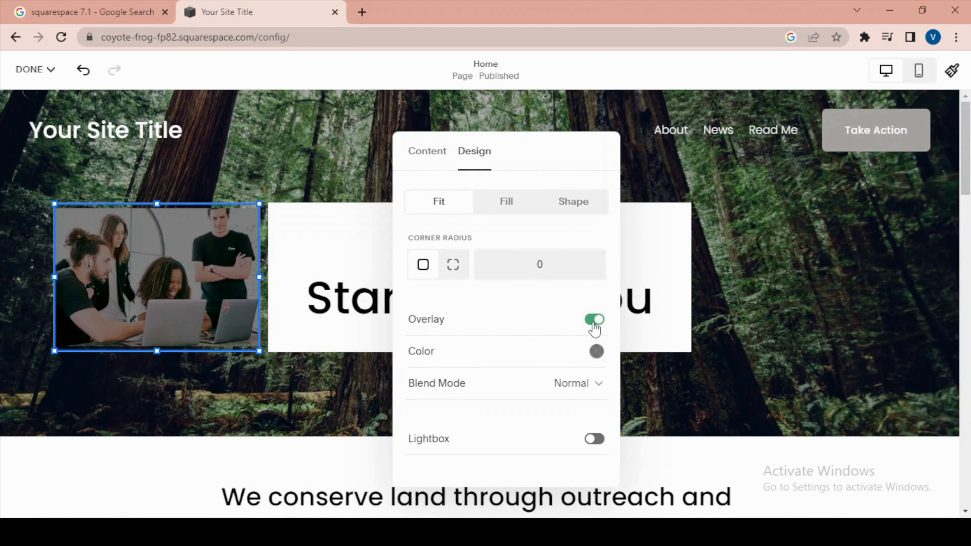
left_click(596, 352)
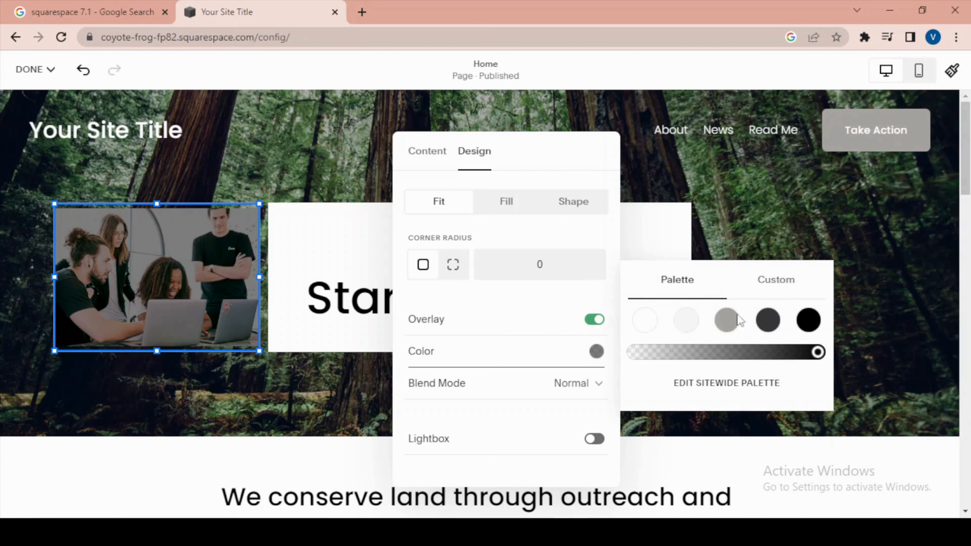
left_click(686, 321)
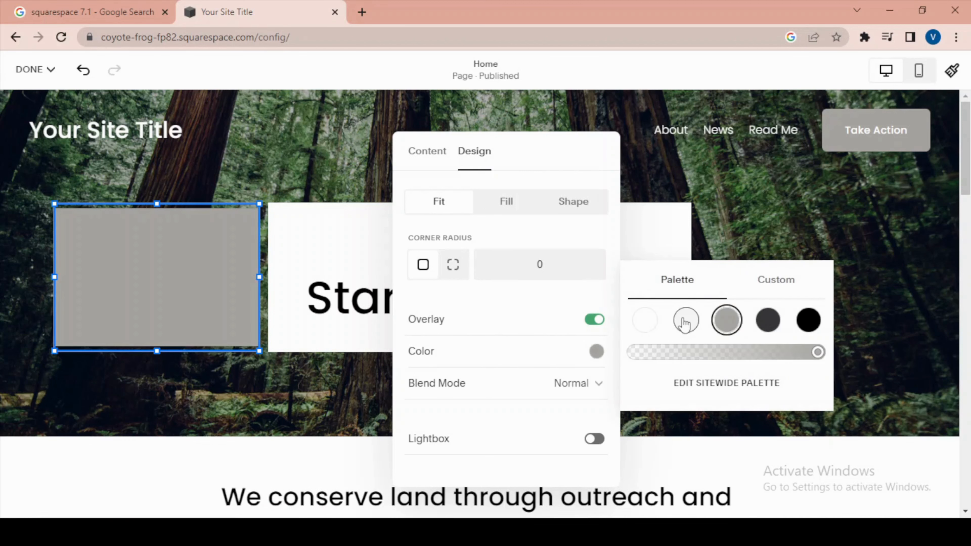
left_click(768, 321)
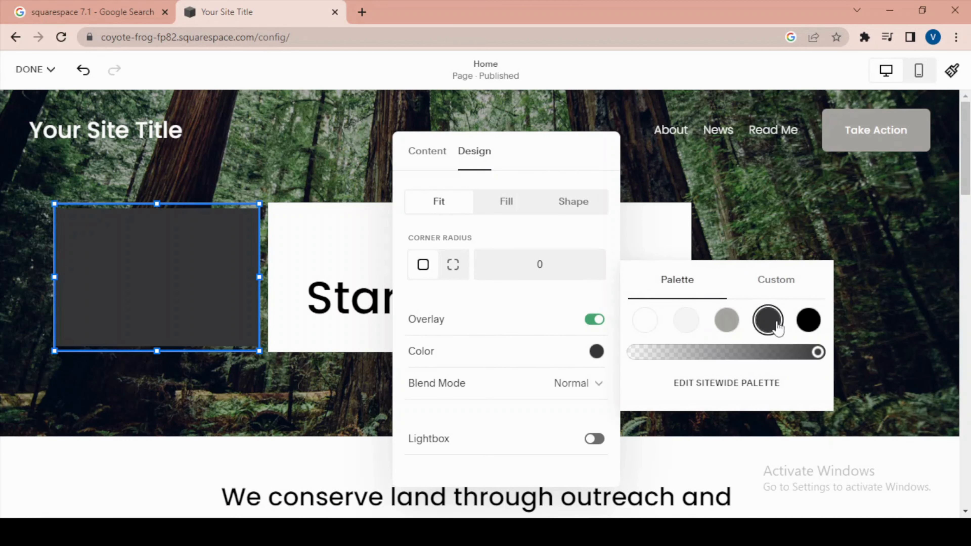
Compare the Overlay, Multiply, Lighten, Color Burn and Darken blend modes for the image overlay, and settle on Overlay.
left_click(564, 395)
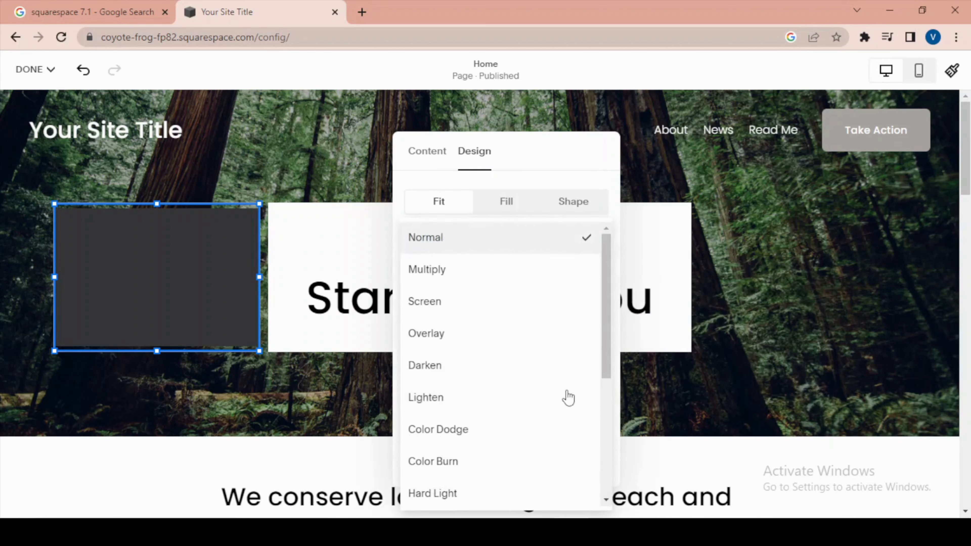
left_click(459, 336)
left_click(589, 377)
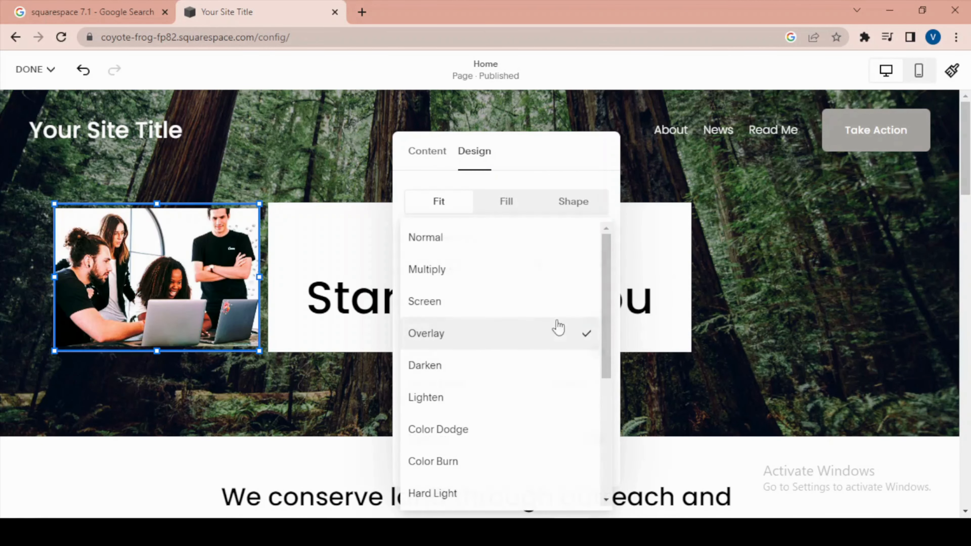
left_click(452, 281)
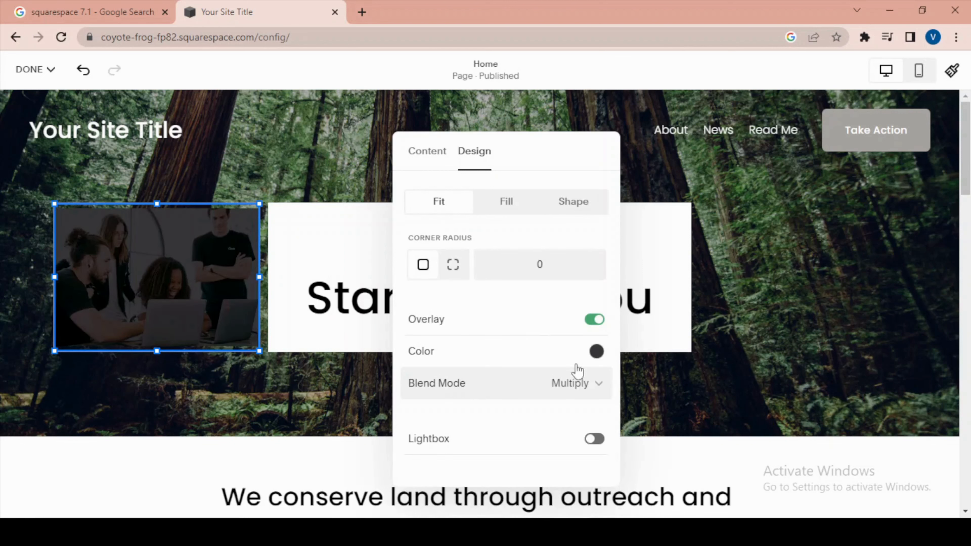
left_click(577, 379)
left_click(431, 399)
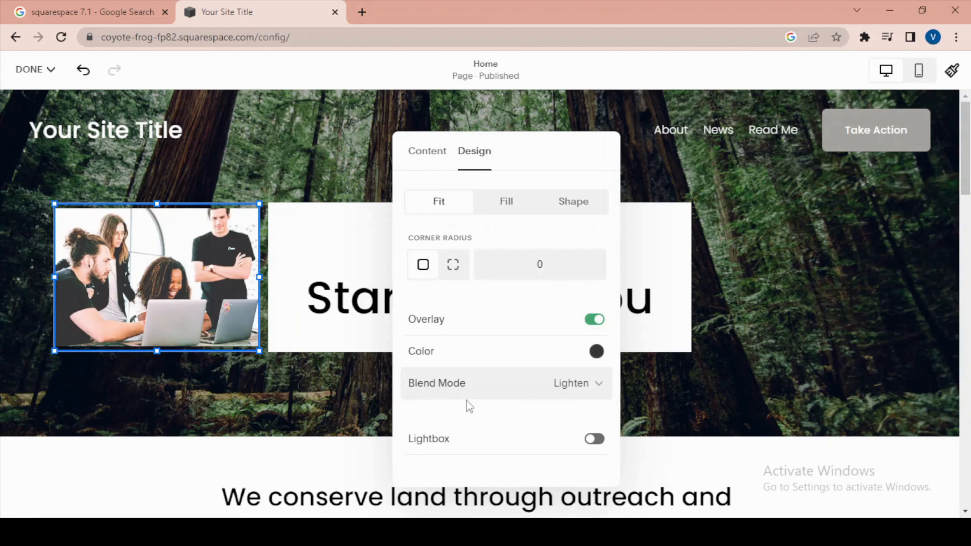
left_click(595, 383)
left_click(446, 446)
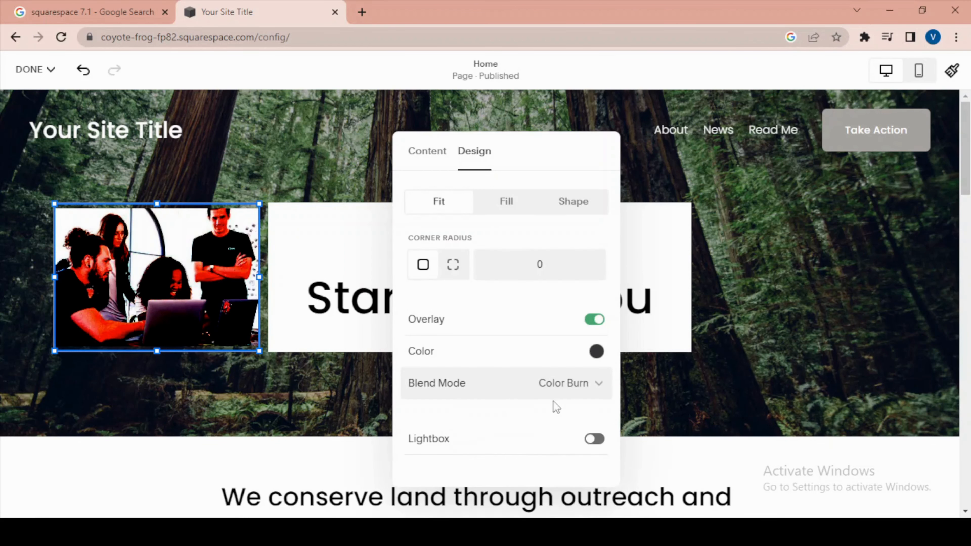
left_click(522, 393)
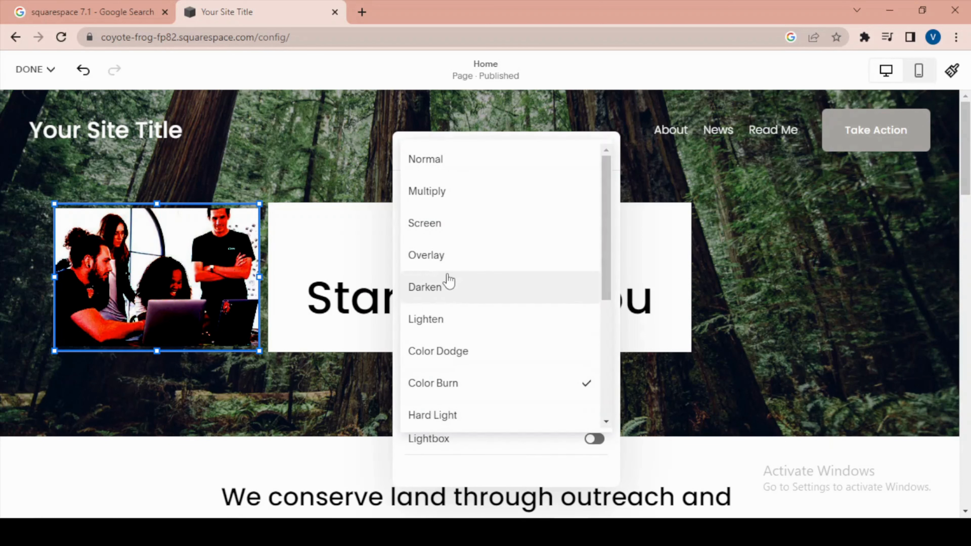
left_click(448, 281)
left_click(536, 382)
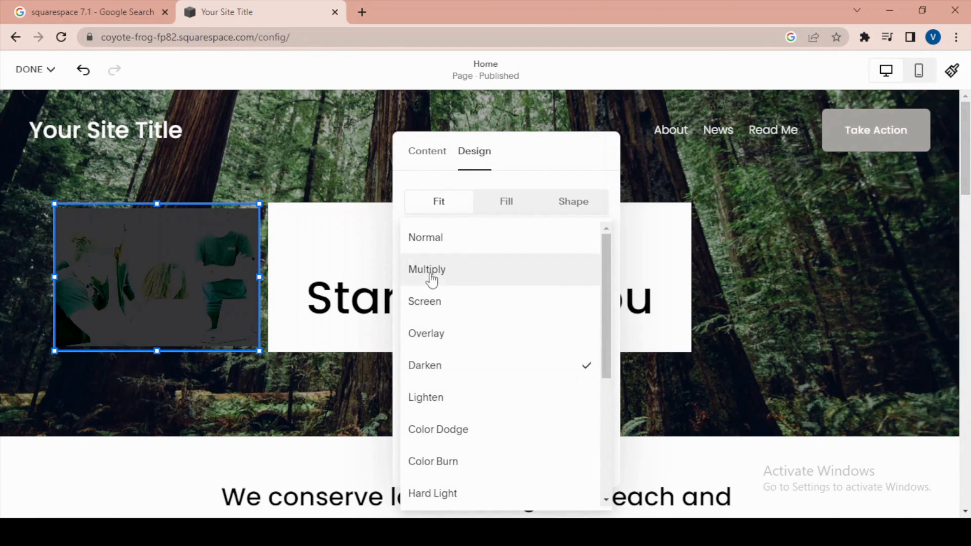
left_click(433, 342)
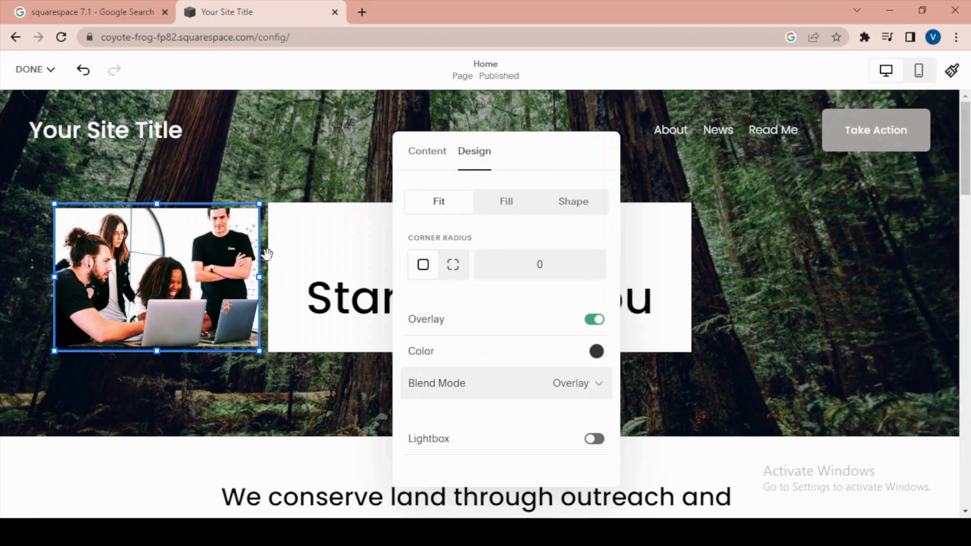
Try the lightbox option on the image block, turn it off again and close the design options.
left_click(596, 440)
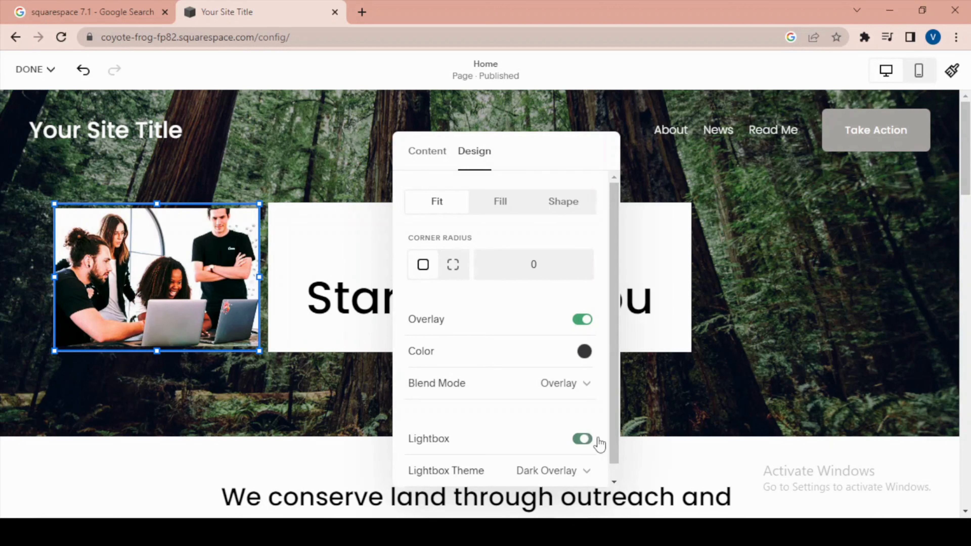
scroll(579, 435, "down", 1)
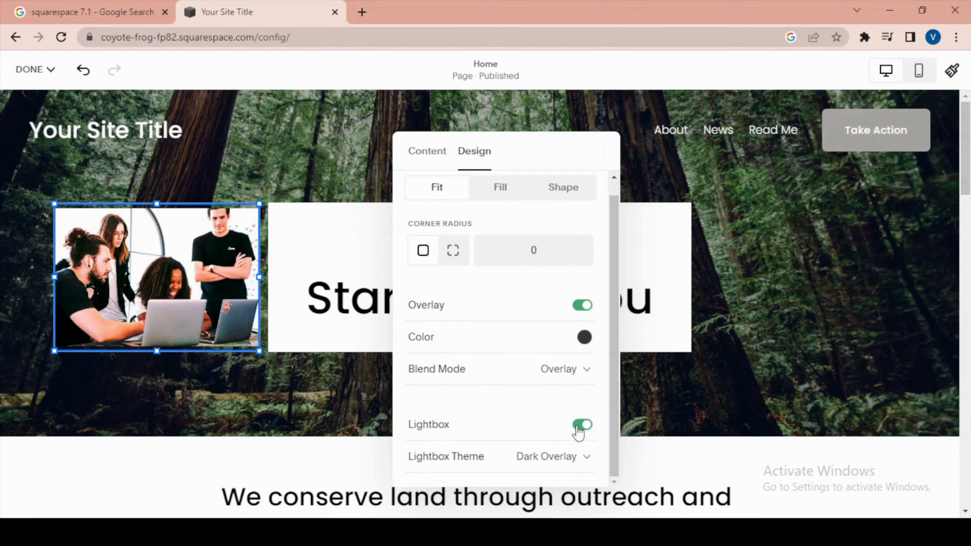
left_click(578, 427)
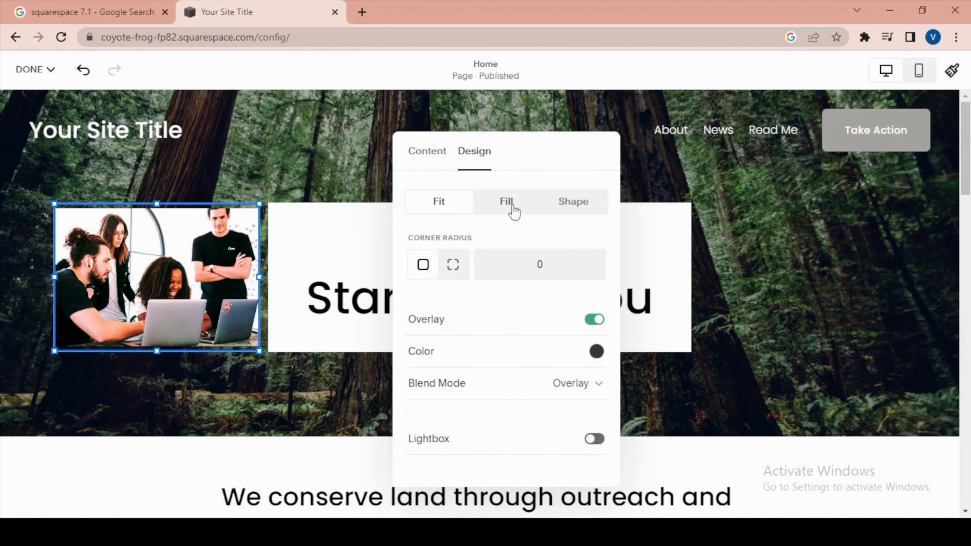
left_click(798, 232)
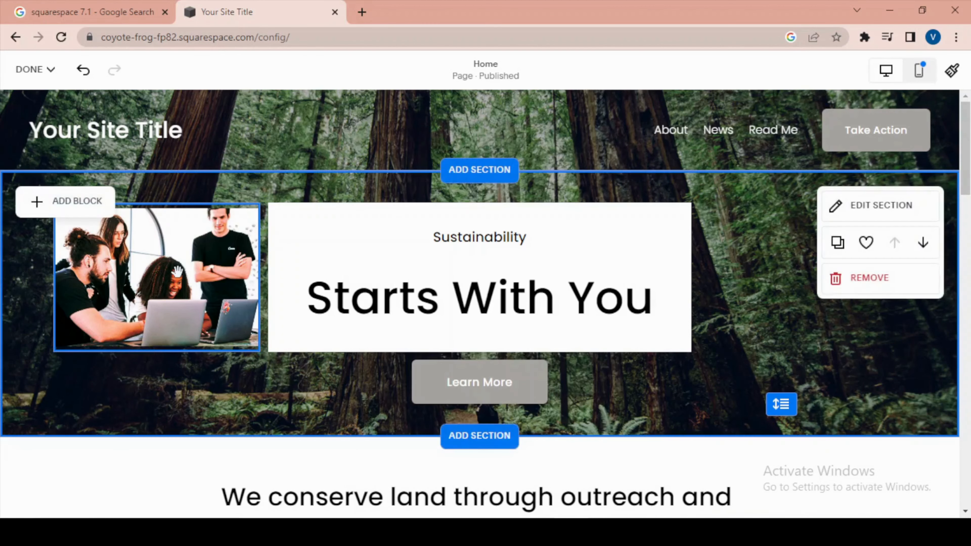
Move the image block to the banner's right side, slightly overlapping the text block's right edge, and deselect it.
left_click_drag(196, 302, 742, 325)
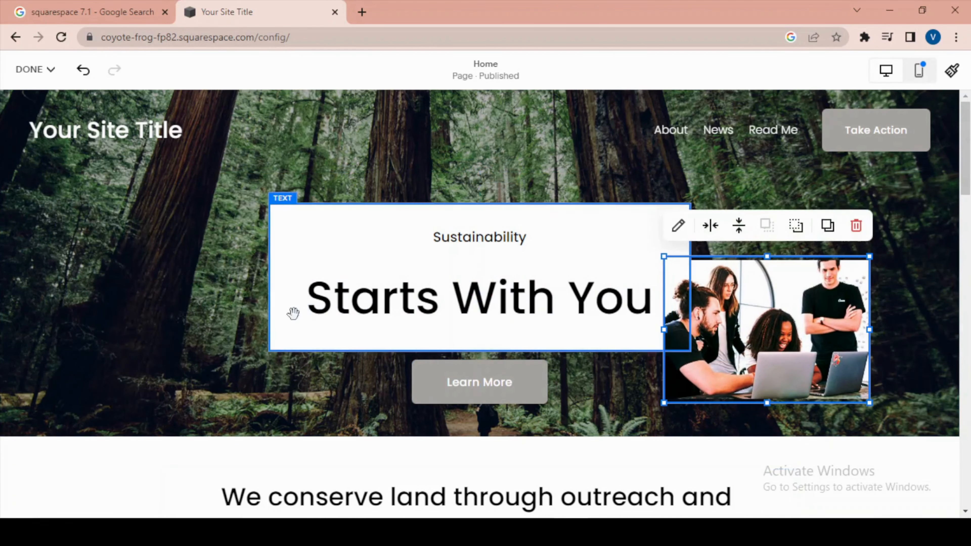
left_click(108, 235)
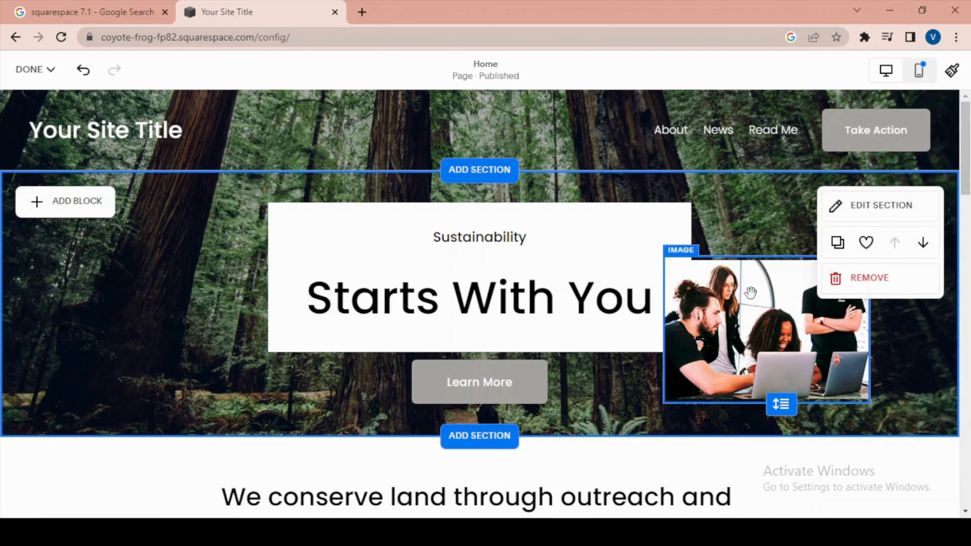
Open the banner section's format settings and switch Fill Screen off and back on.
left_click(860, 208)
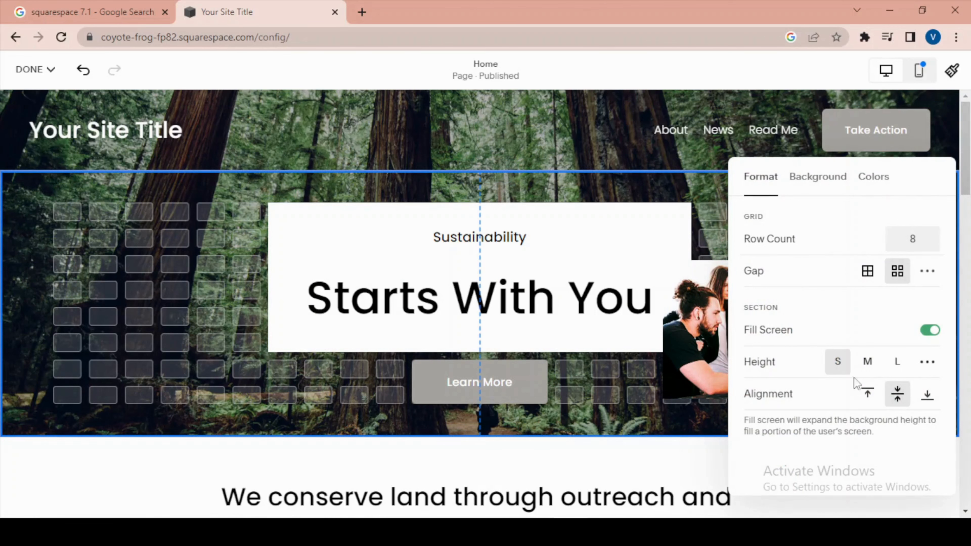
left_click(926, 332)
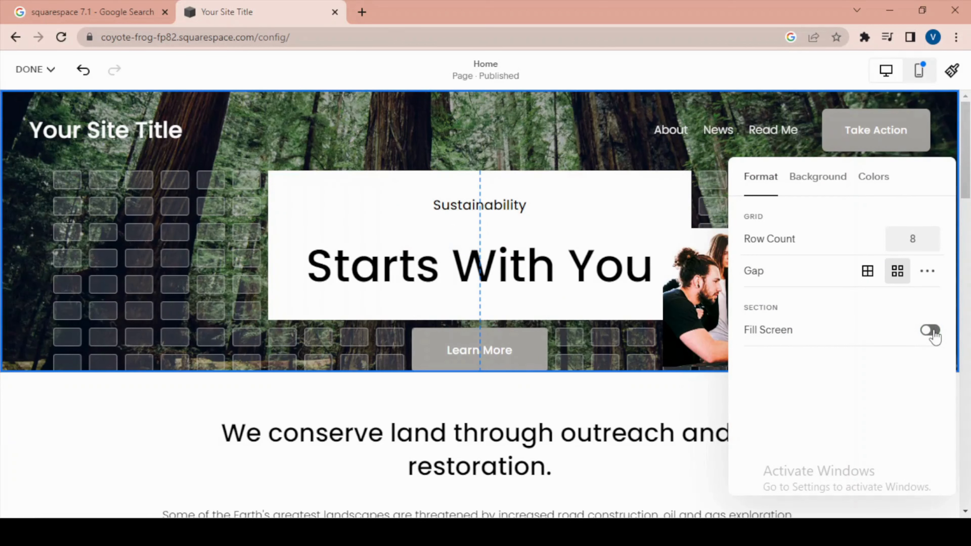
left_click(931, 332)
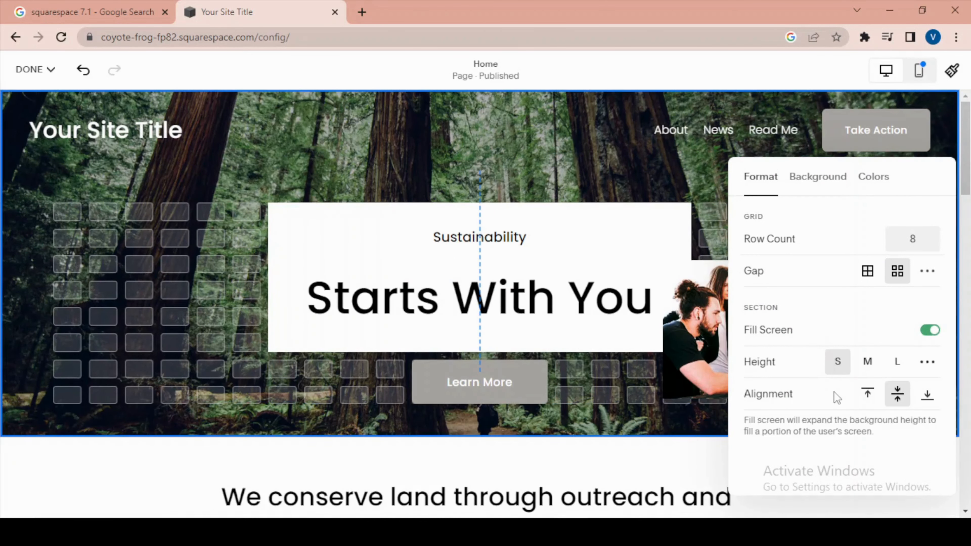
Compare the M and L heights for the banner section, and return the height to S.
left_click(866, 369)
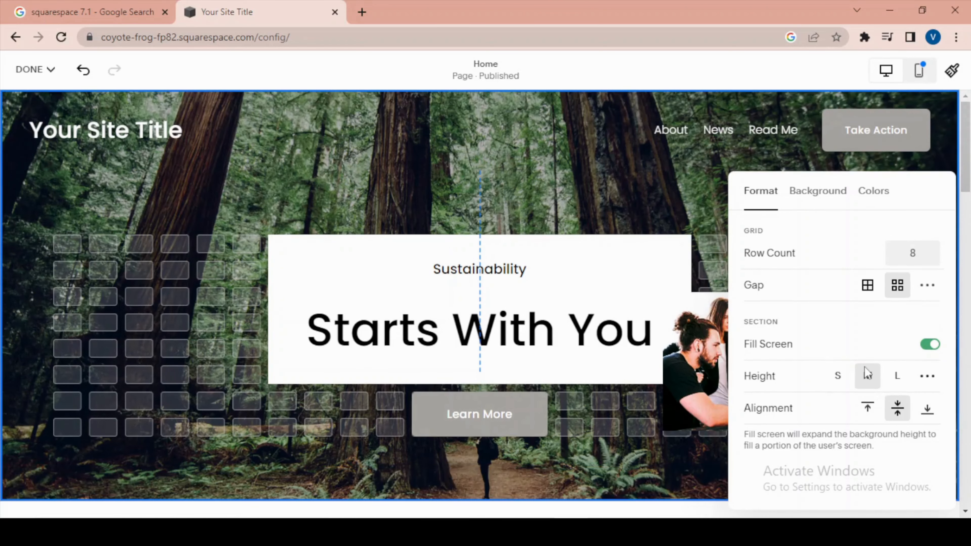
scroll(336, 263, "down", 5)
scroll(340, 267, "up", 5)
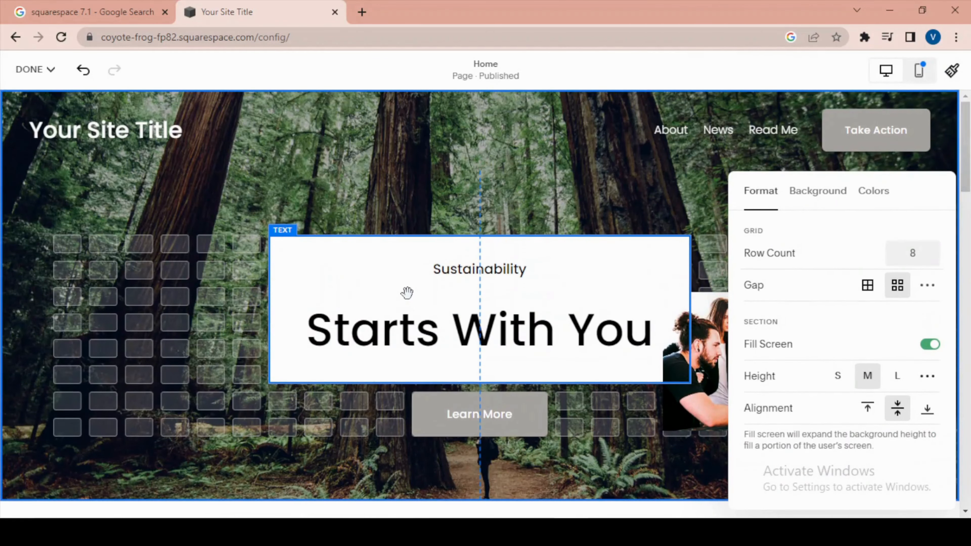
scroll(478, 264, "down", 5)
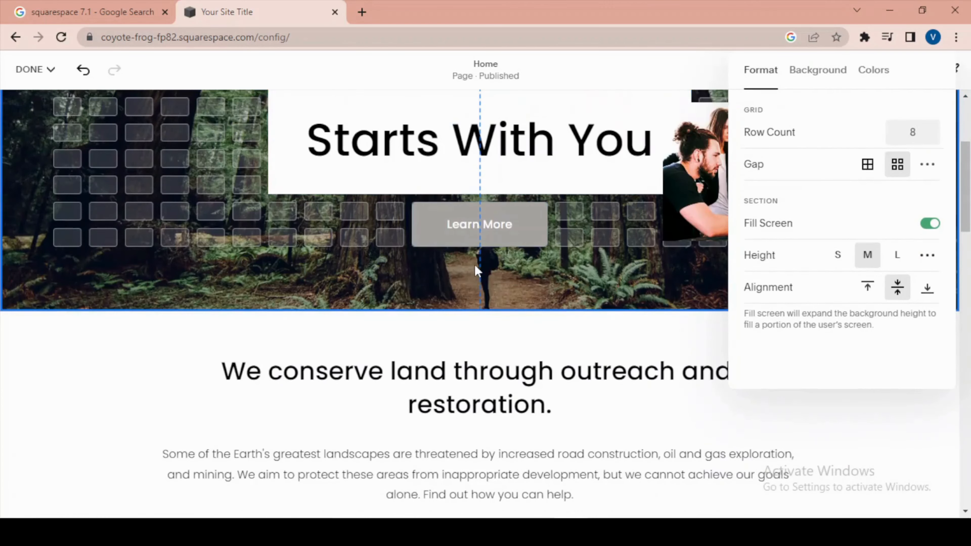
scroll(229, 277, "up", 5)
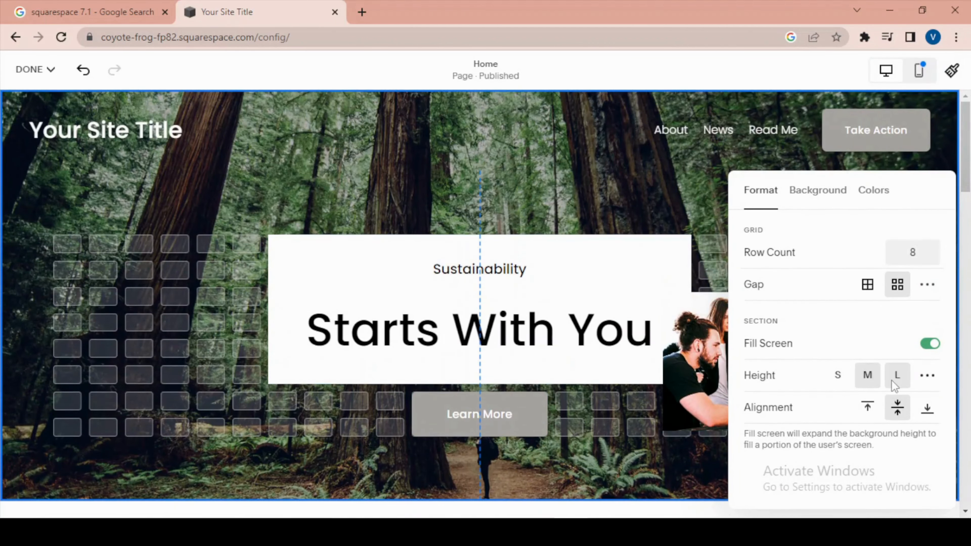
left_click(897, 375)
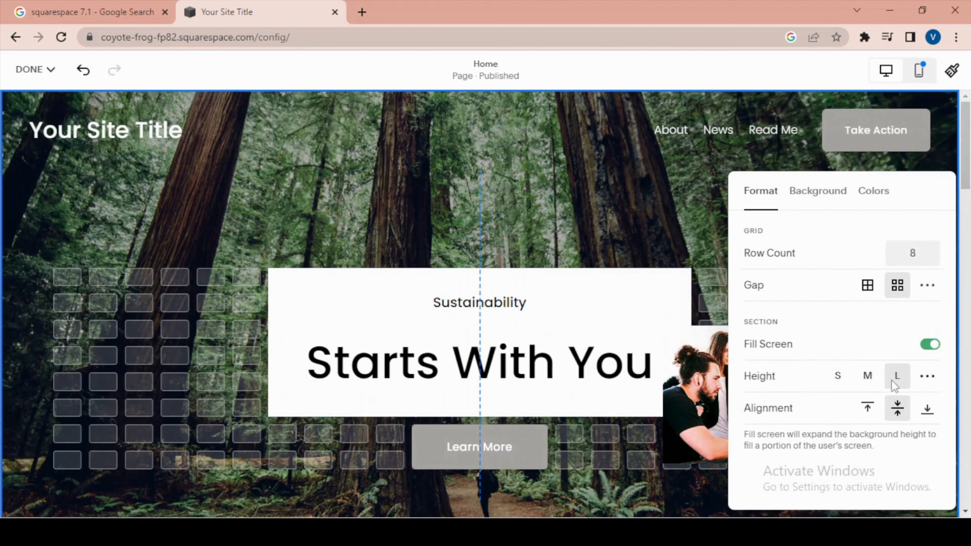
left_click(872, 380)
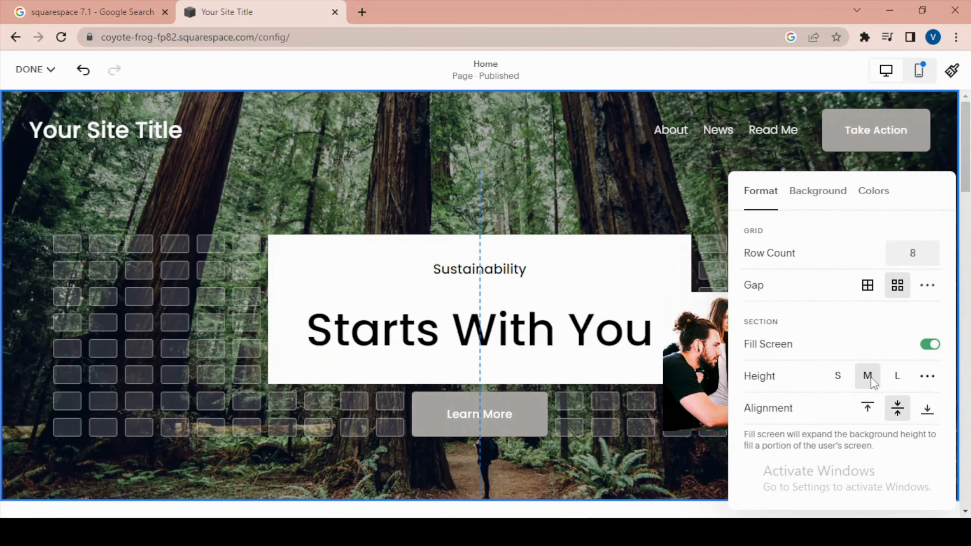
left_click(842, 383)
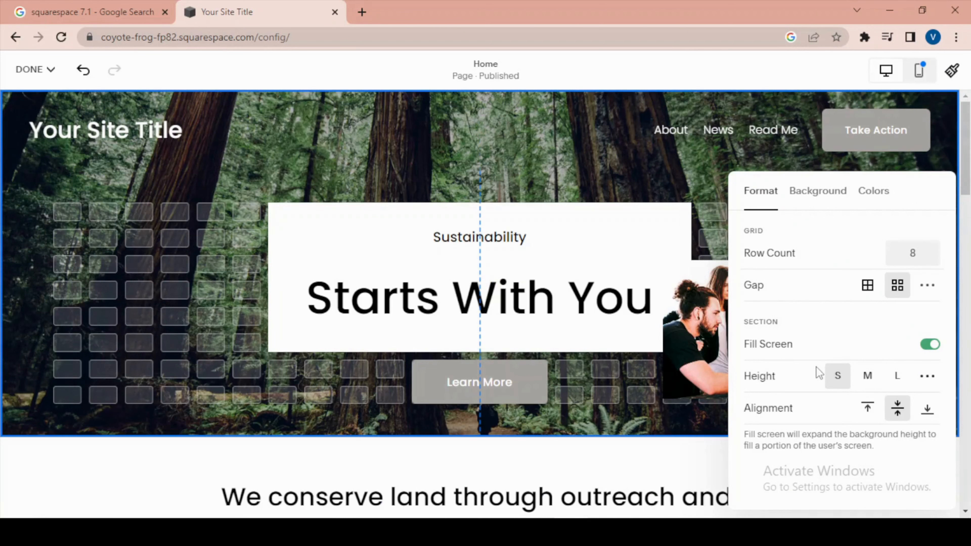
Compare the top, middle and bottom alignments for the banner section's content, and settle on top alignment.
left_click(867, 407)
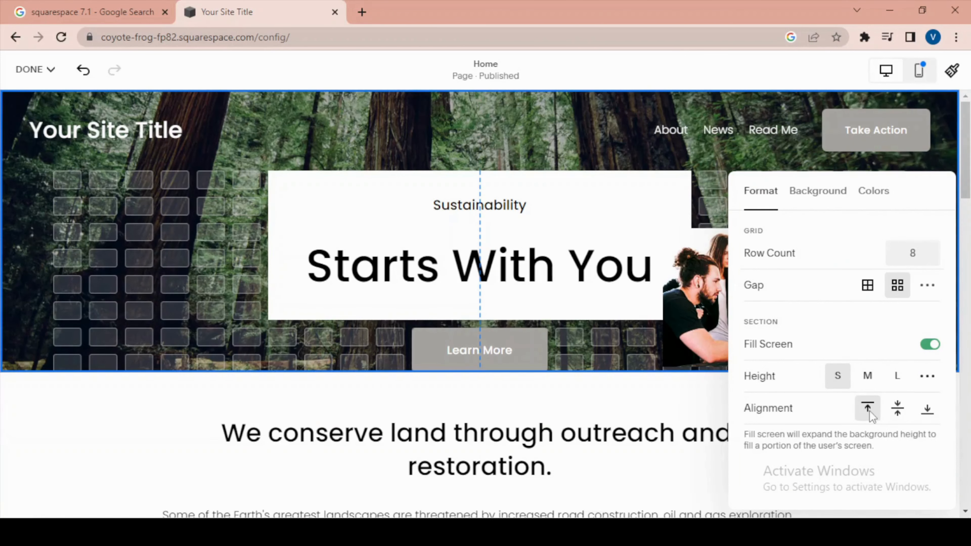
left_click(897, 411)
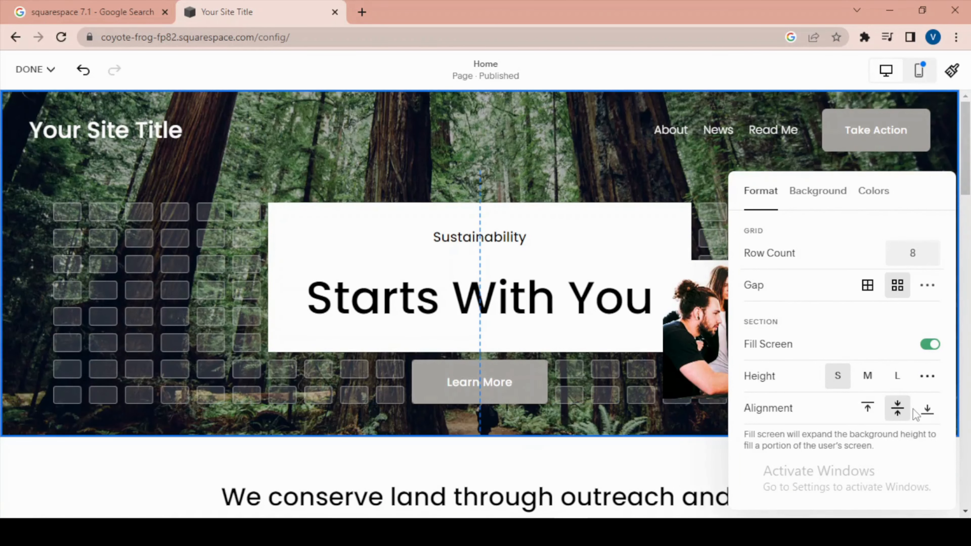
left_click(928, 411)
left_click(869, 411)
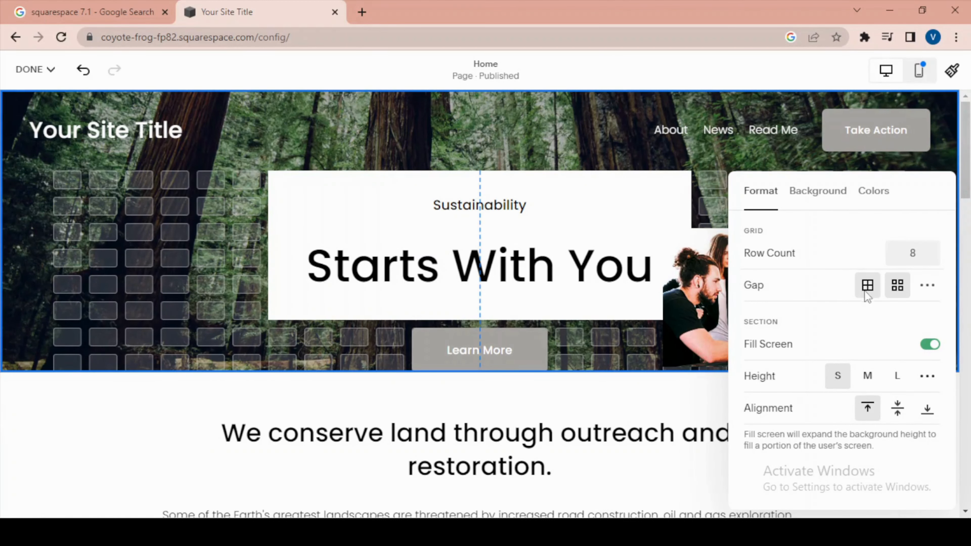
Try the grid without gaps and with standard gaps, and set custom gaps of 8 horizontally and 24 vertically.
left_click(876, 297)
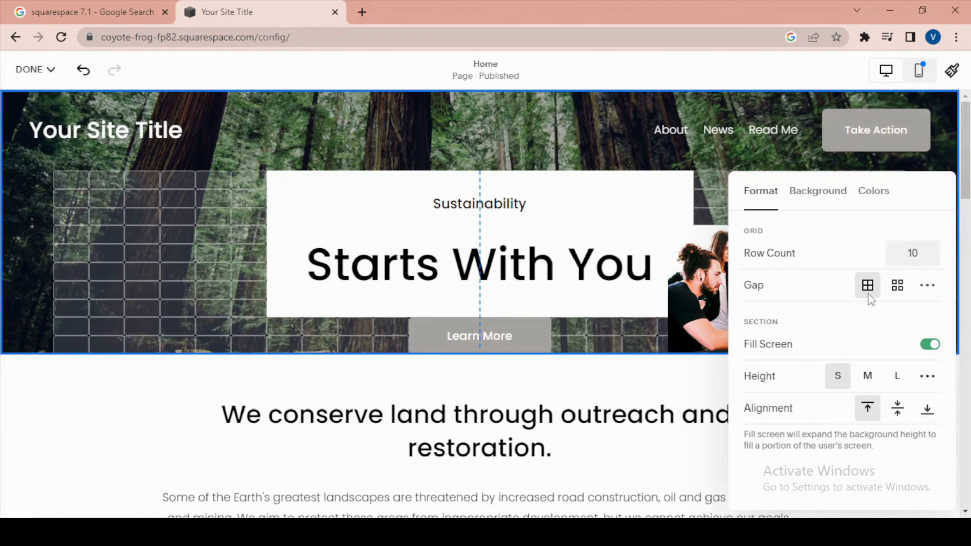
left_click(896, 292)
left_click(926, 287)
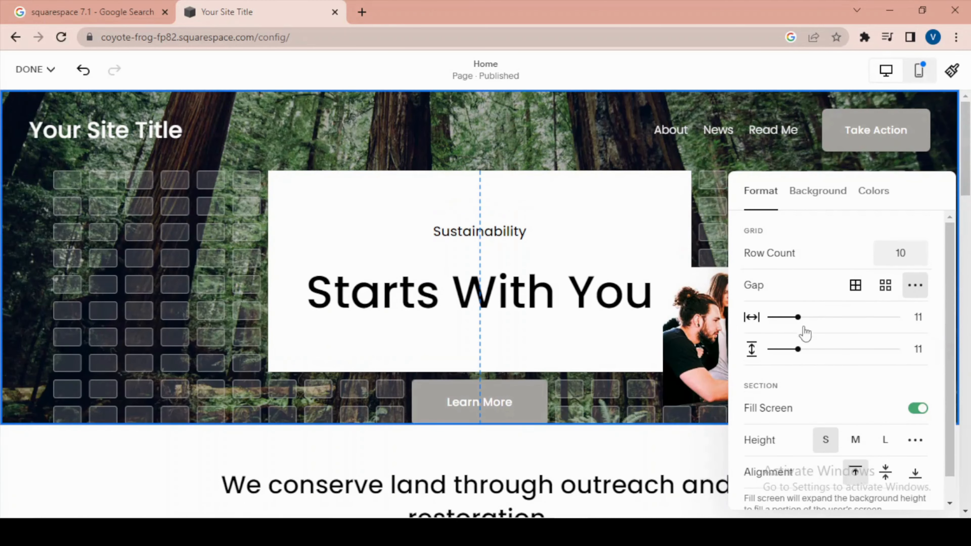
left_click_drag(797, 317, 832, 349)
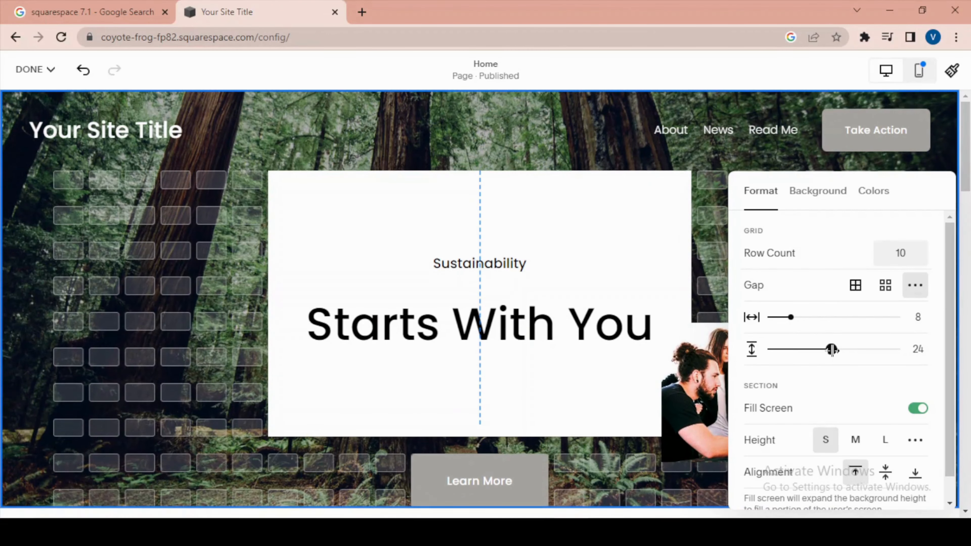
Shorten the banner's text block by raising its bottom edge to just below the heading.
left_click(592, 394)
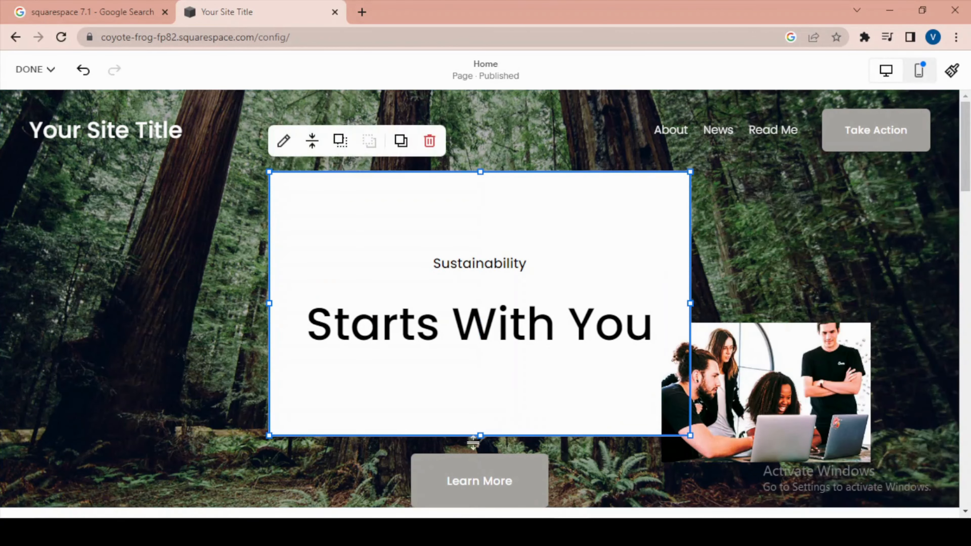
left_click_drag(481, 435, 494, 280)
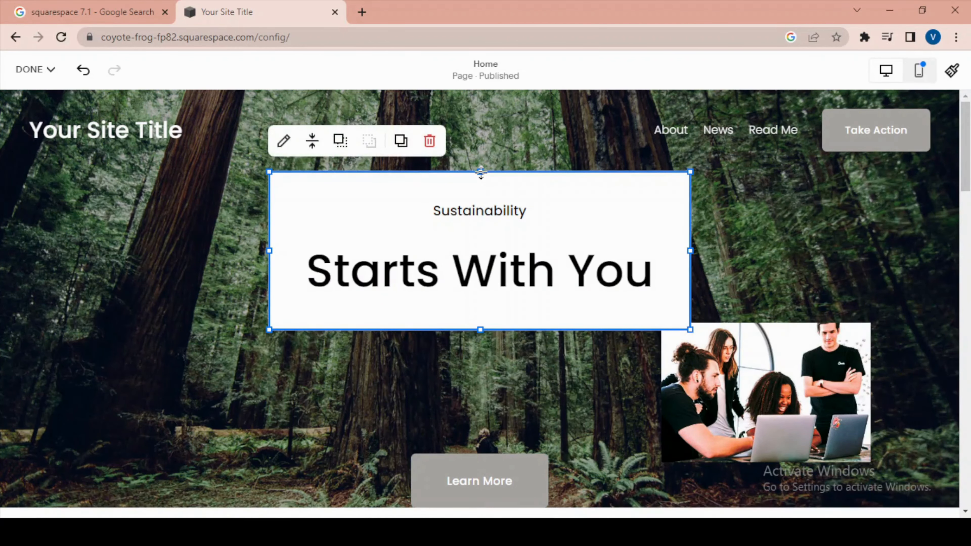
left_click_drag(486, 188, 484, 189)
Try bold on most of the "Starts With You" heading, undo it and apply a grey underline text highlight instead.
left_click(498, 268)
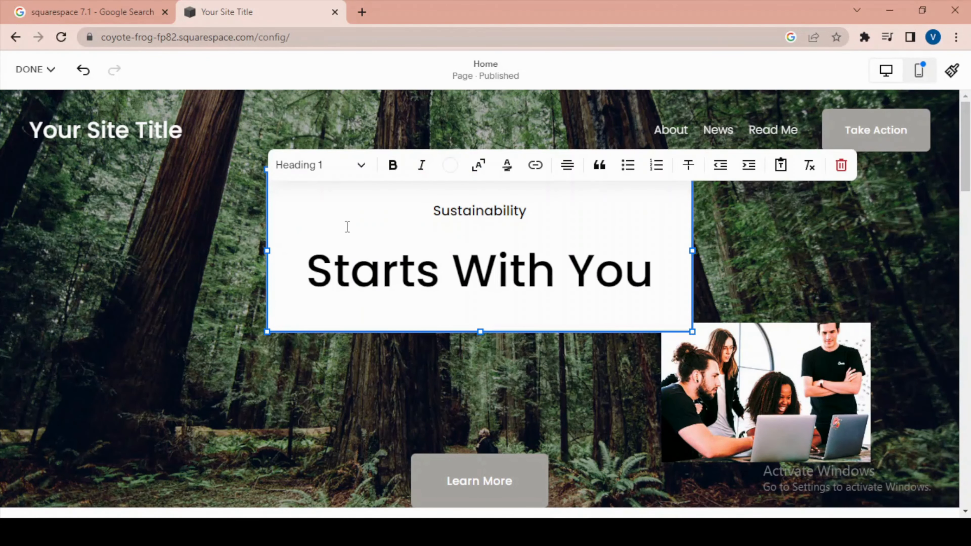
left_click_drag(334, 270, 648, 269)
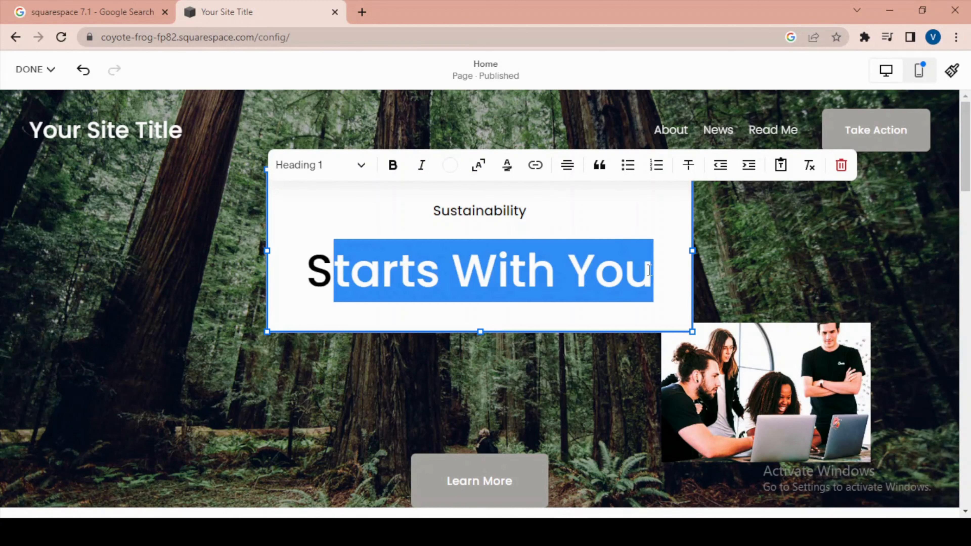
left_click(396, 173)
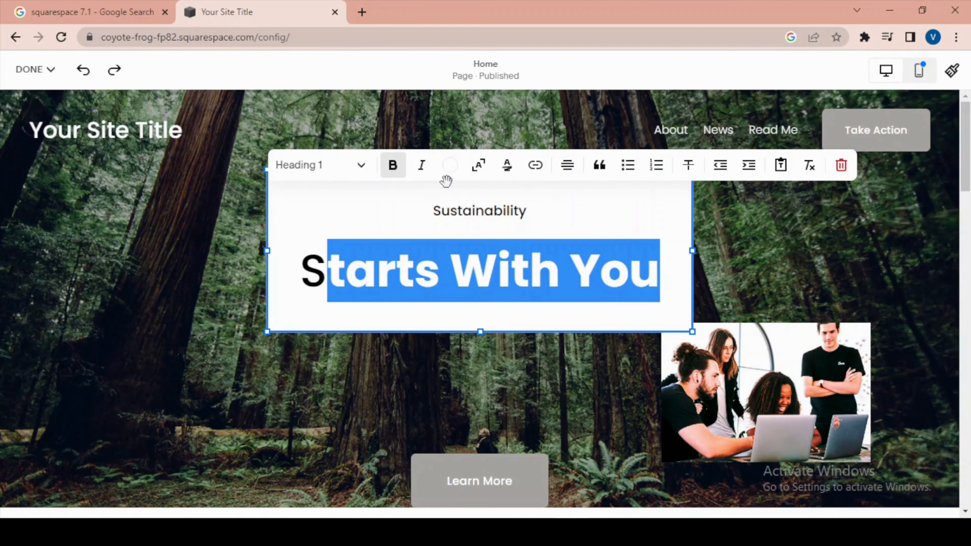
key("ctrl+z")
left_click(507, 172)
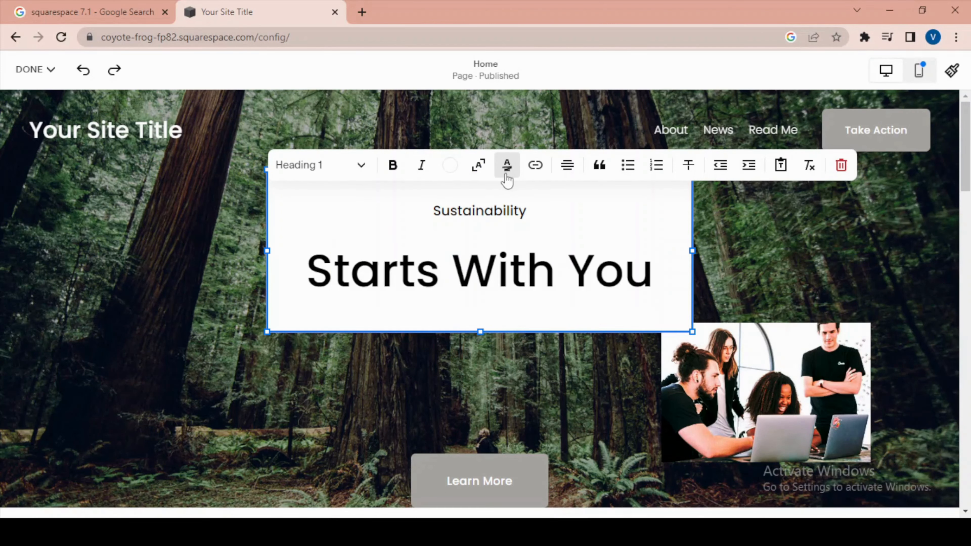
left_click(462, 223)
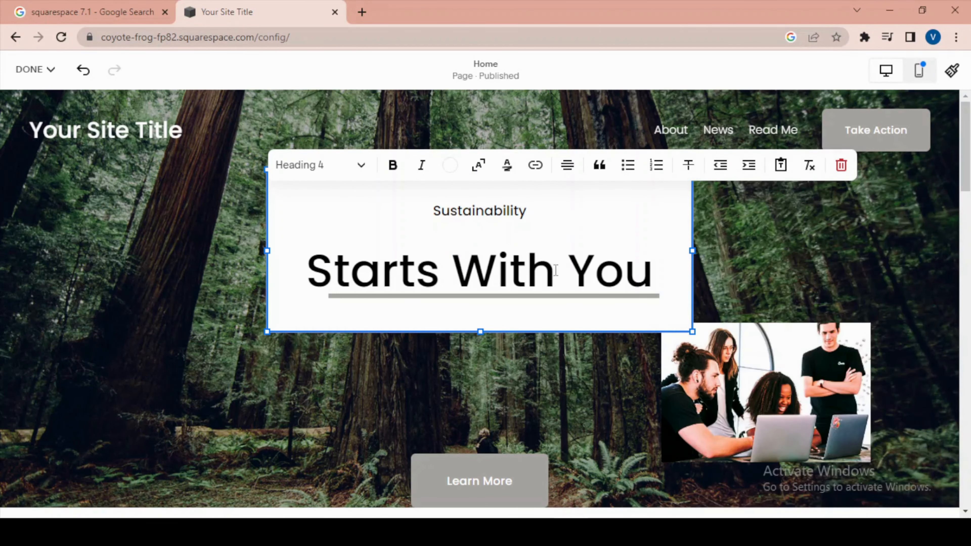
left_click(332, 340)
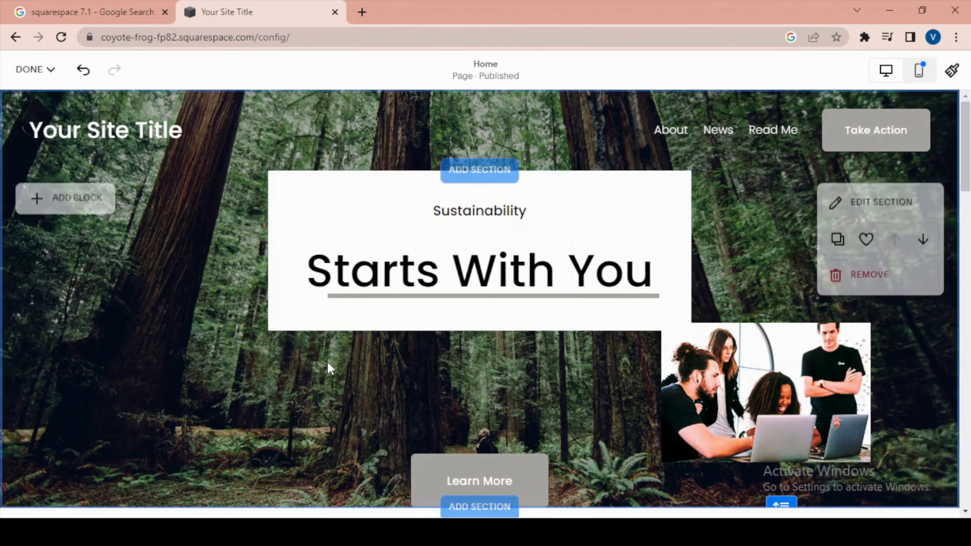
Set the vertical alignment of the text block's content to top, trying the middle option as well.
left_click(330, 244)
left_click(312, 144)
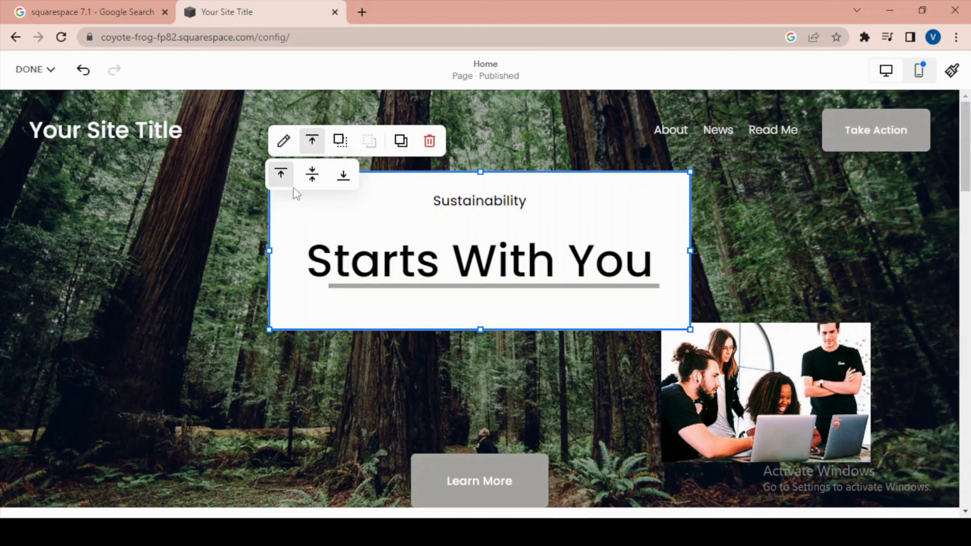
left_click(311, 176)
left_click(292, 177)
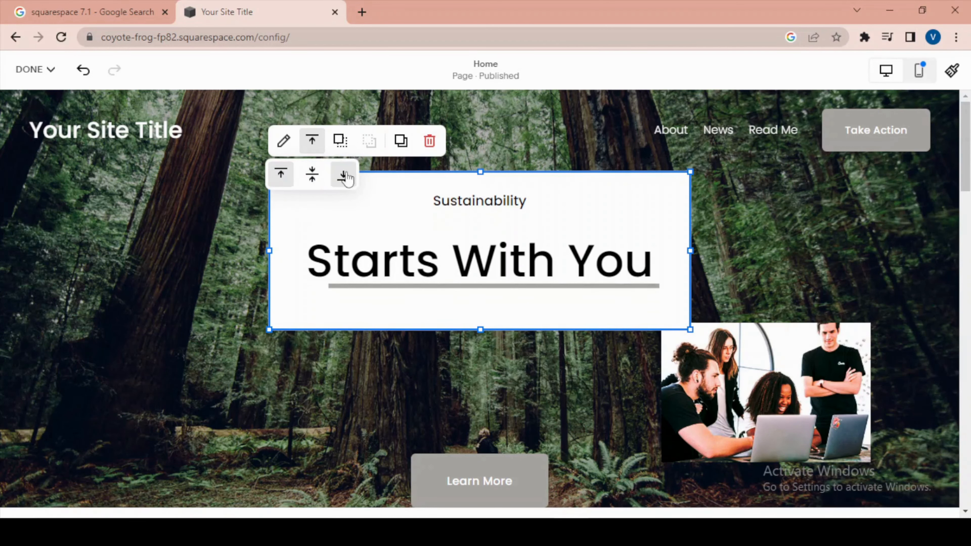
Move the image block over the middle of the text block, send it backward and bring it forward again.
left_click(739, 407)
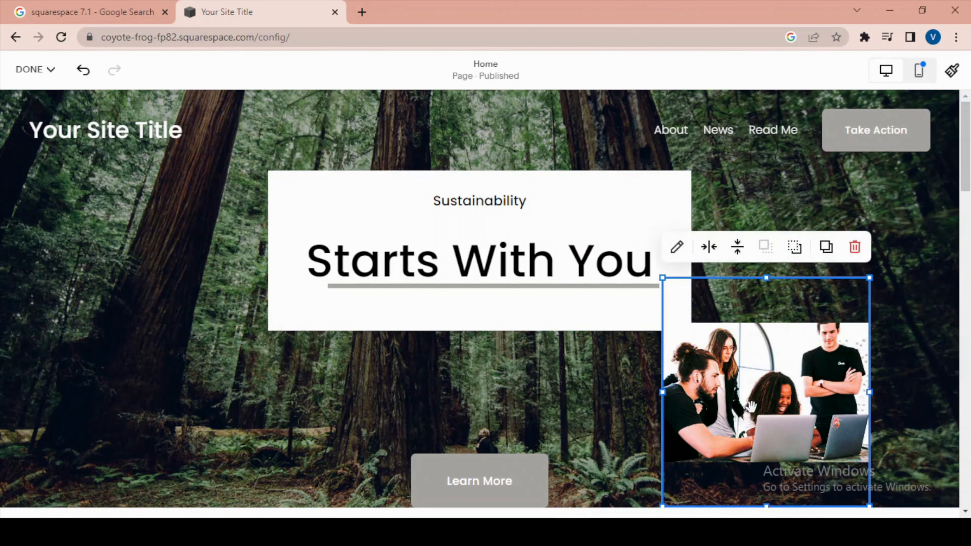
left_click_drag(739, 407, 530, 284)
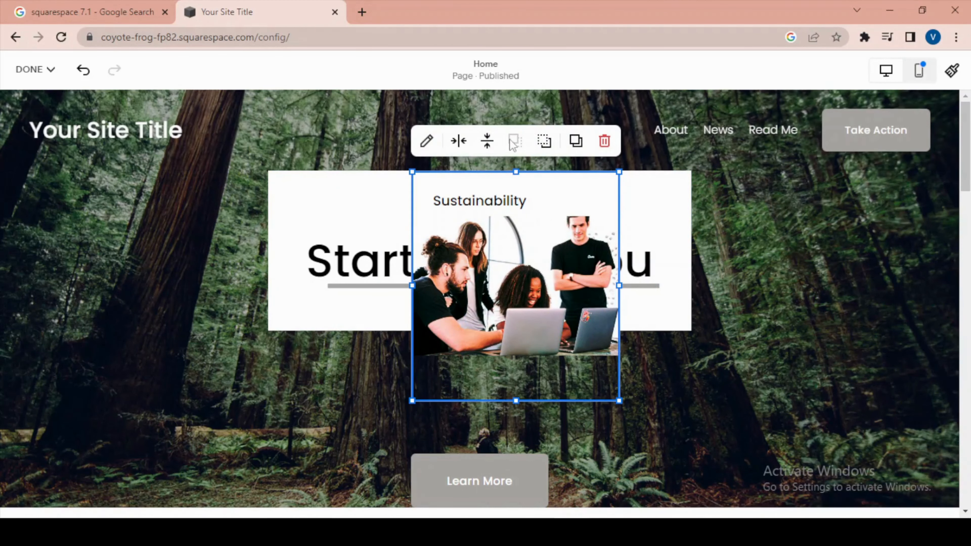
left_click(550, 145)
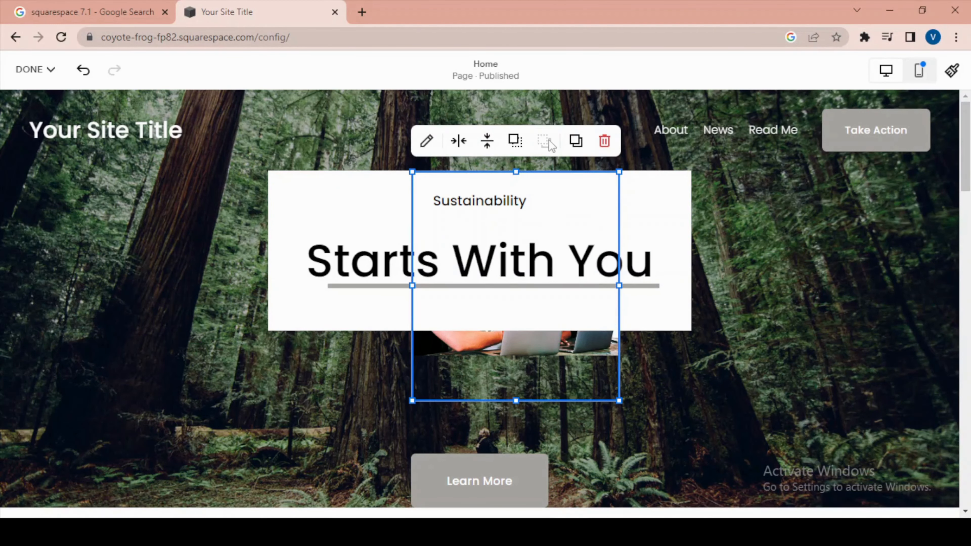
left_click(516, 143)
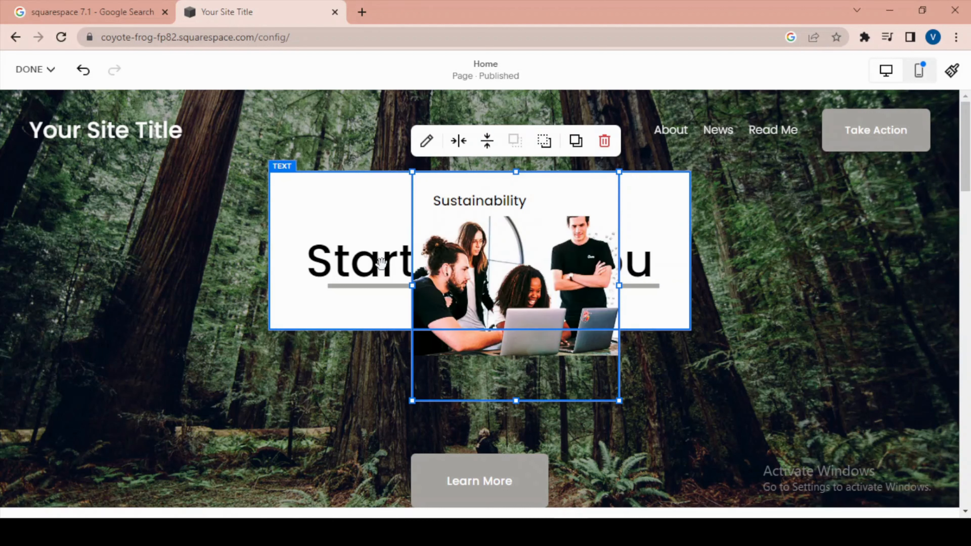
Shift the image block right so that it overlaps the end of the "Starts With You" heading.
left_click(384, 264)
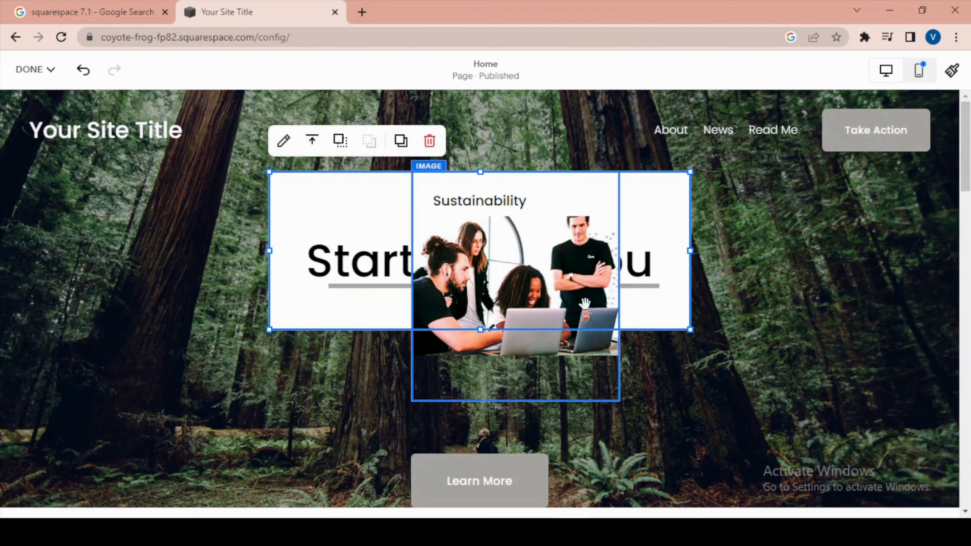
left_click(532, 297)
left_click_drag(532, 297, 643, 322)
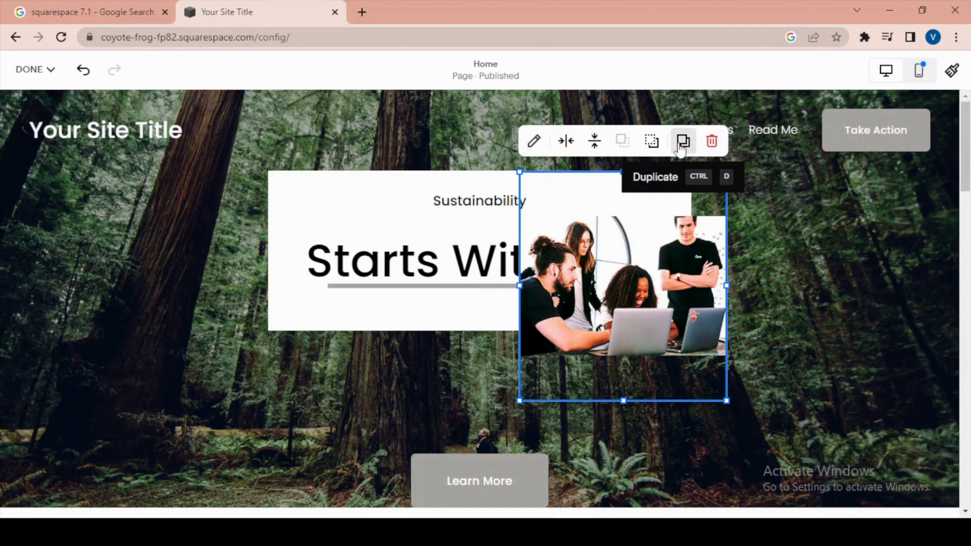
Duplicate the image block, place the copy on the banner's empty left side and delete that copy.
left_click_drag(649, 305, 179, 340)
key("Delete")
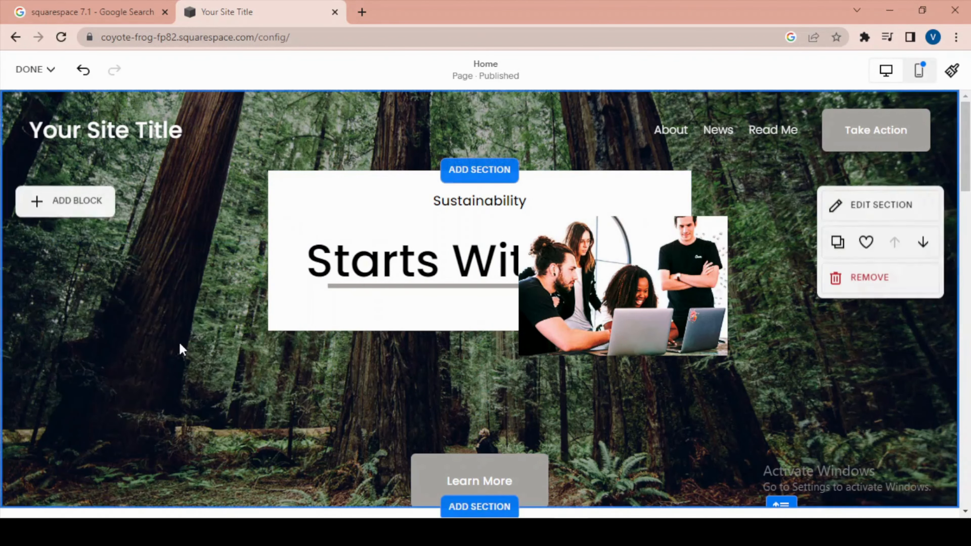
Shrink the image block's height and centre the block between the "Starts With You" heading and the Learn More button.
left_click_drag(704, 314, 724, 374)
left_click_drag(625, 471, 460, 507)
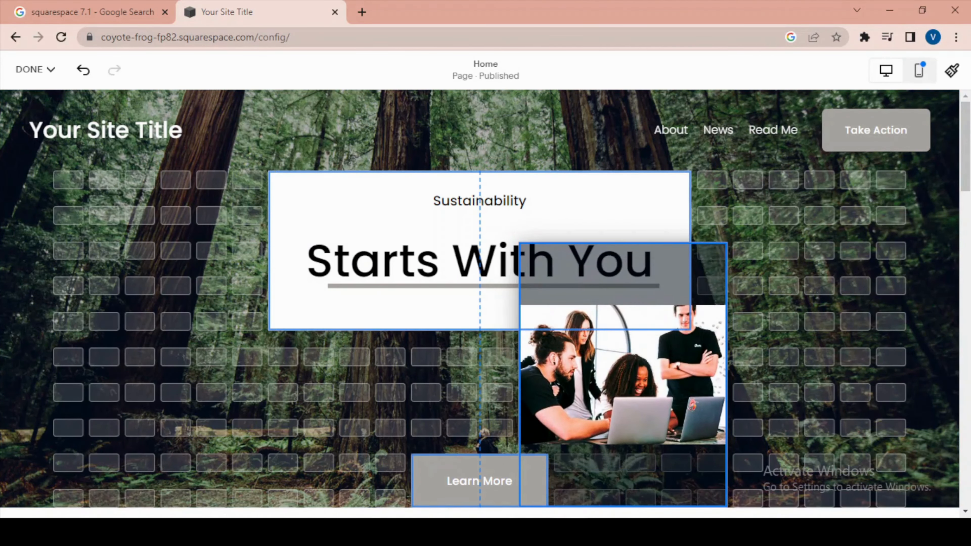
left_click_drag(640, 355, 640, 355)
left_click_drag(622, 242, 547, 420)
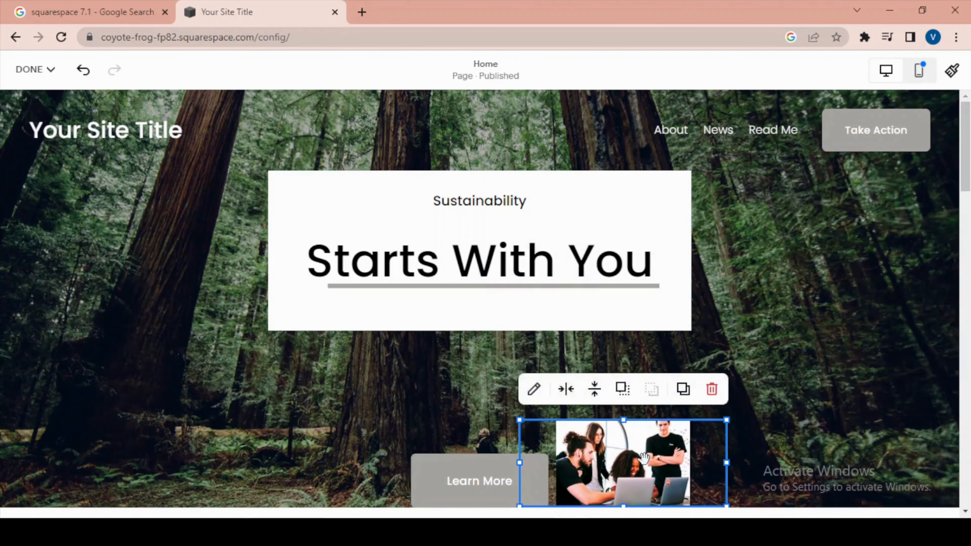
mouse_move(649, 459)
left_mouse_down()
mouse_move(524, 269)
mouse_move(510, 392)
mouse_move(507, 356)
left_mouse_up()
Set the image block's design to Fill, trying the Shape option as well.
left_click(390, 286)
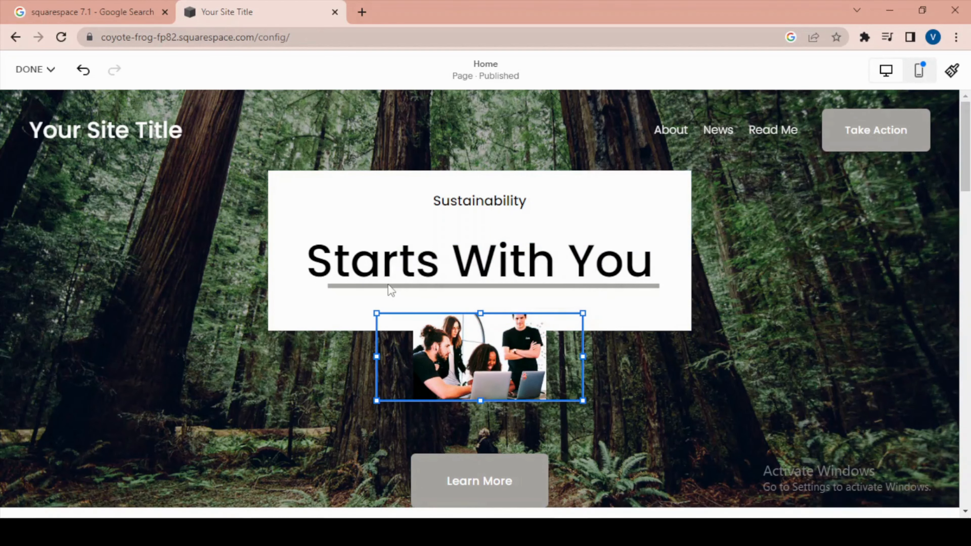
left_click(680, 186)
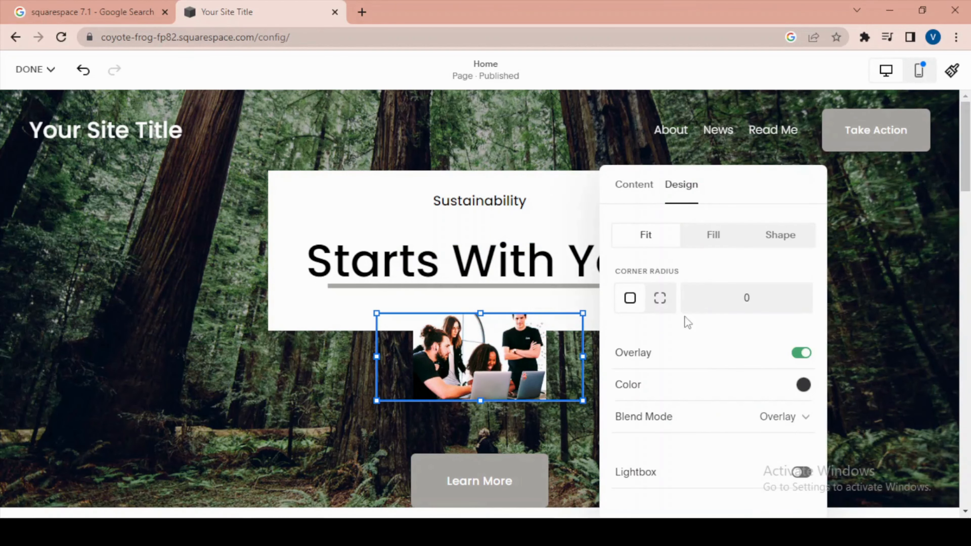
left_click(713, 236)
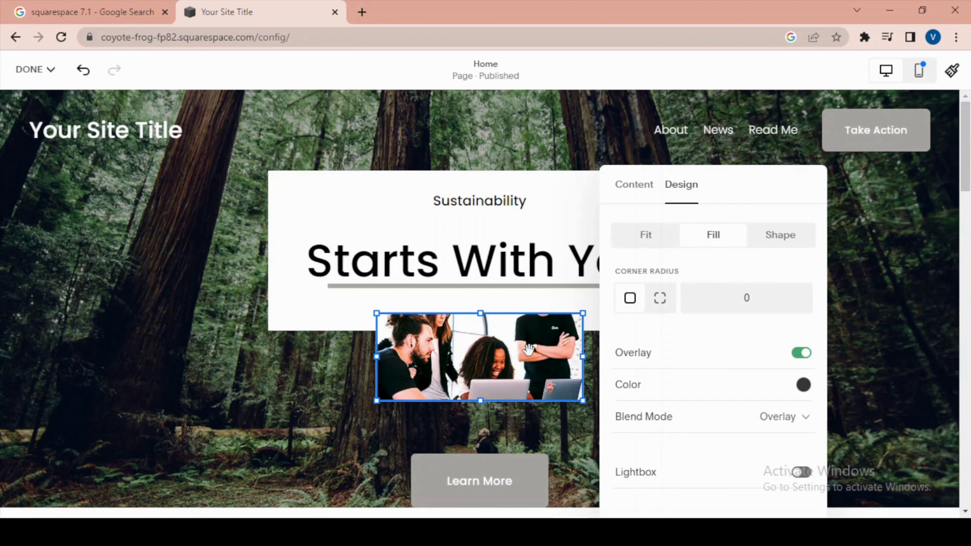
left_click(804, 240)
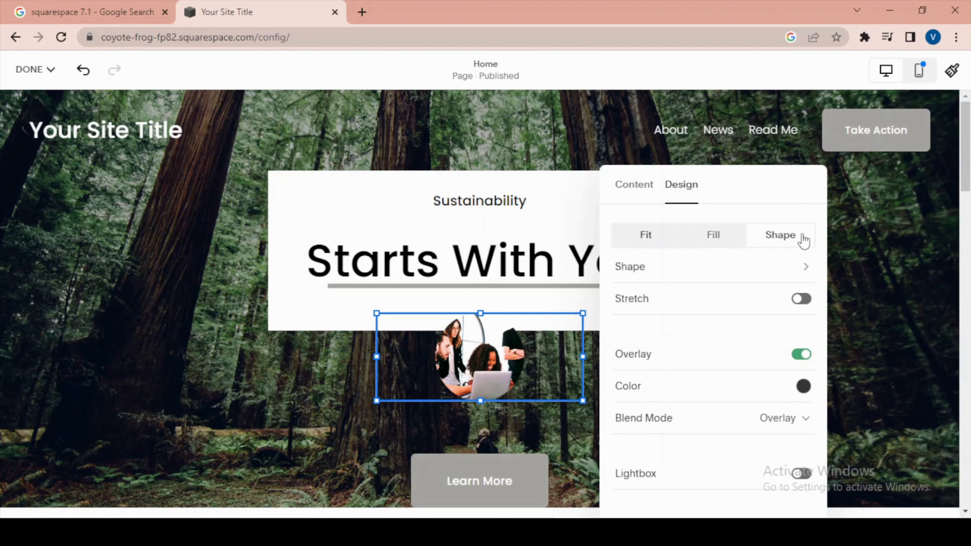
left_click(718, 241)
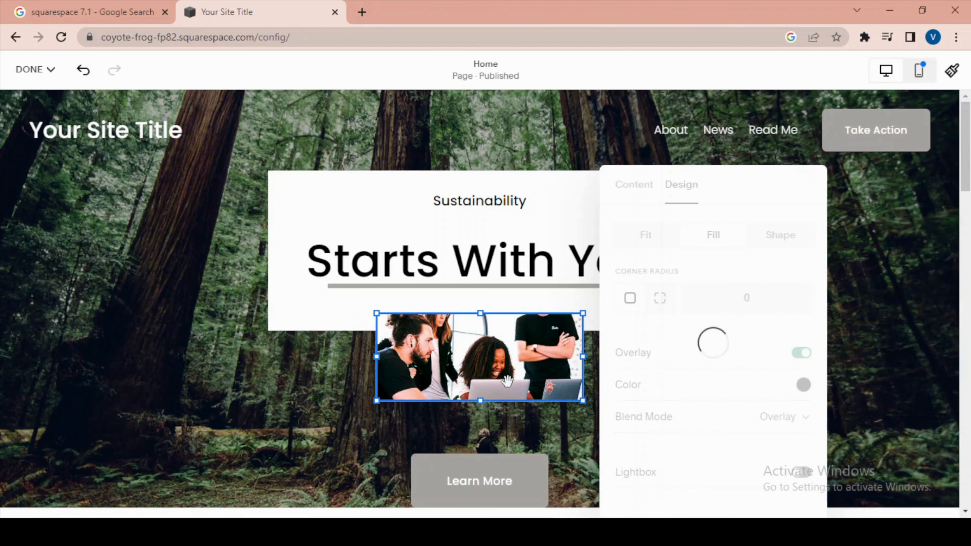
Enlarge the image block in width and height so that it fills the space above the Learn More button.
left_click_drag(507, 381, 688, 438)
left_click_drag(621, 380, 585, 381)
left_click(768, 295)
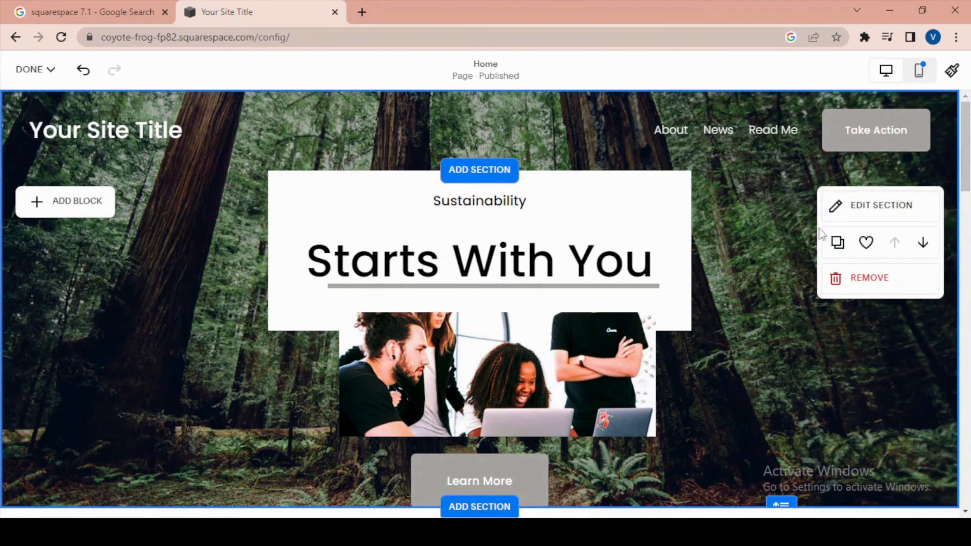
Review the banner section's format and background settings and open the background's image effects.
left_click(852, 202)
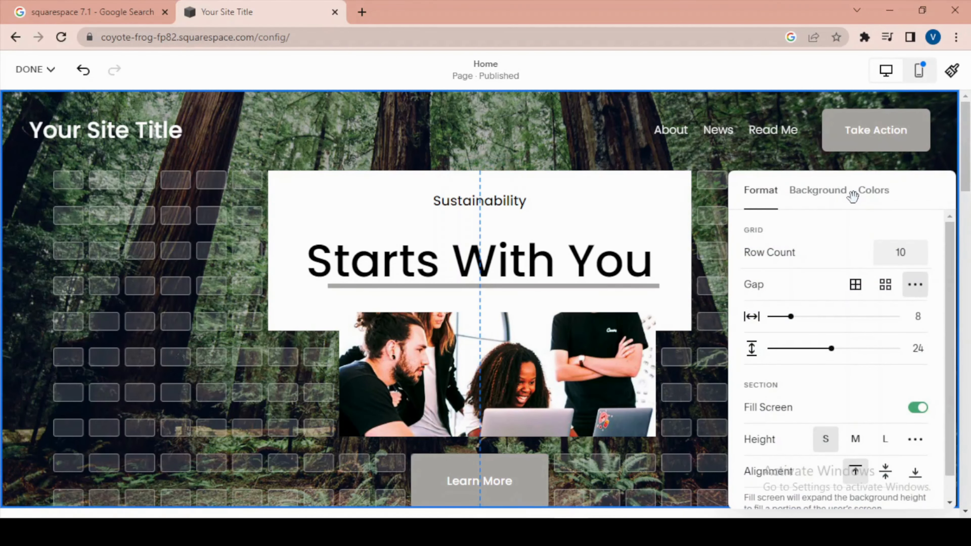
scroll(849, 219, "down", 1)
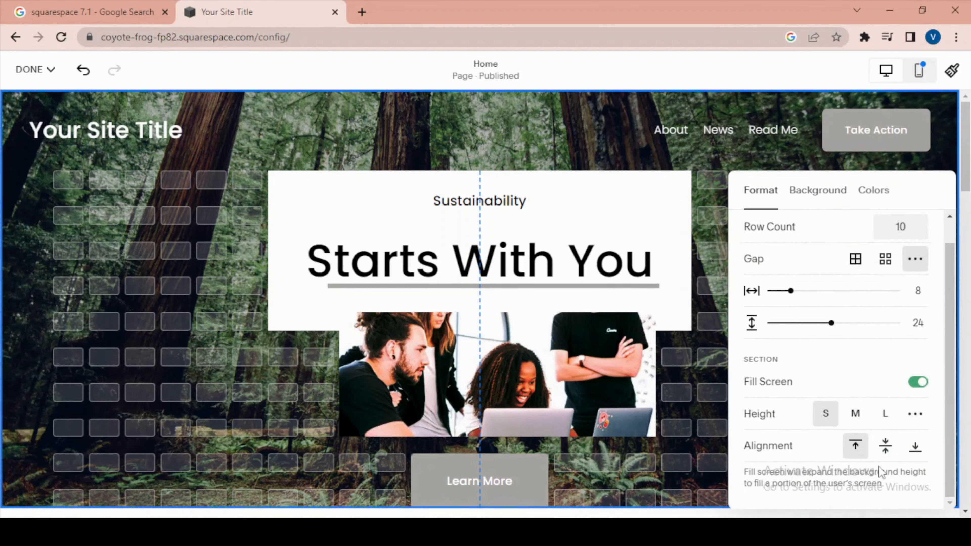
scroll(883, 390, "up", 1)
left_click(827, 202)
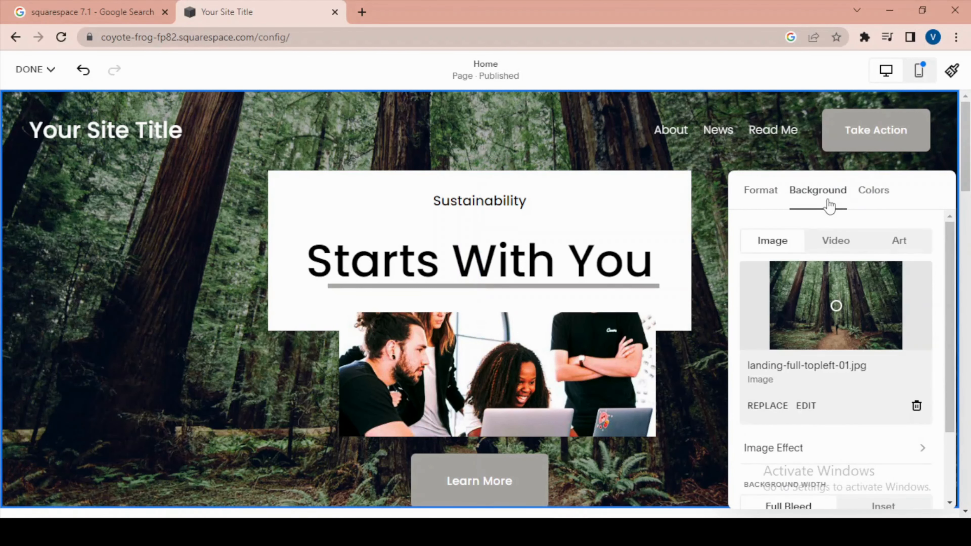
scroll(843, 317, "down", 2)
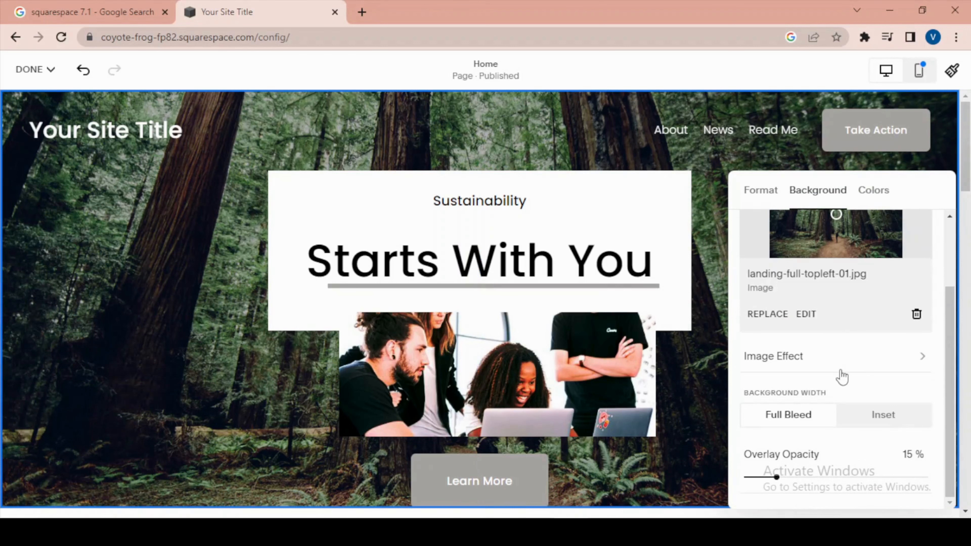
left_click(839, 360)
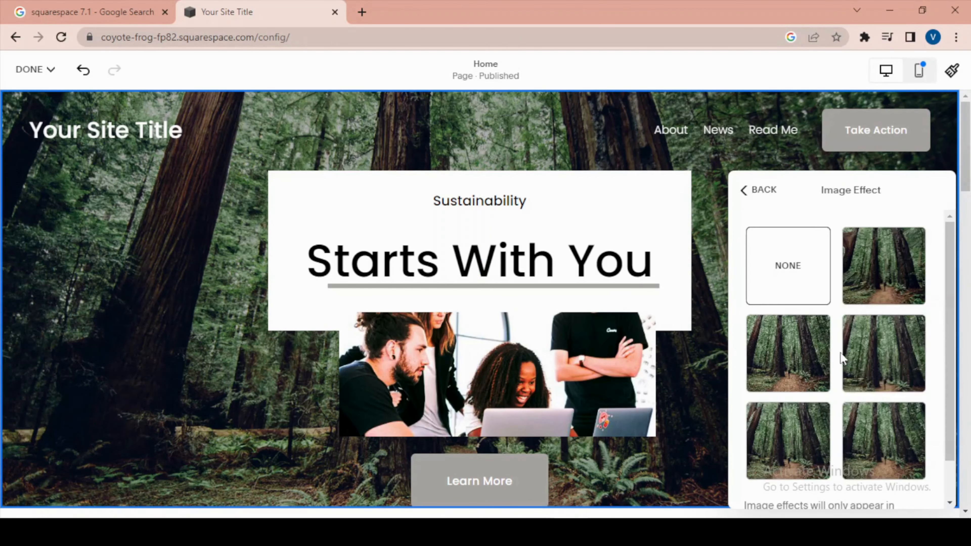
Try the first image effect and the Parallax effect on the banner background and preview the page with it.
left_click(886, 276)
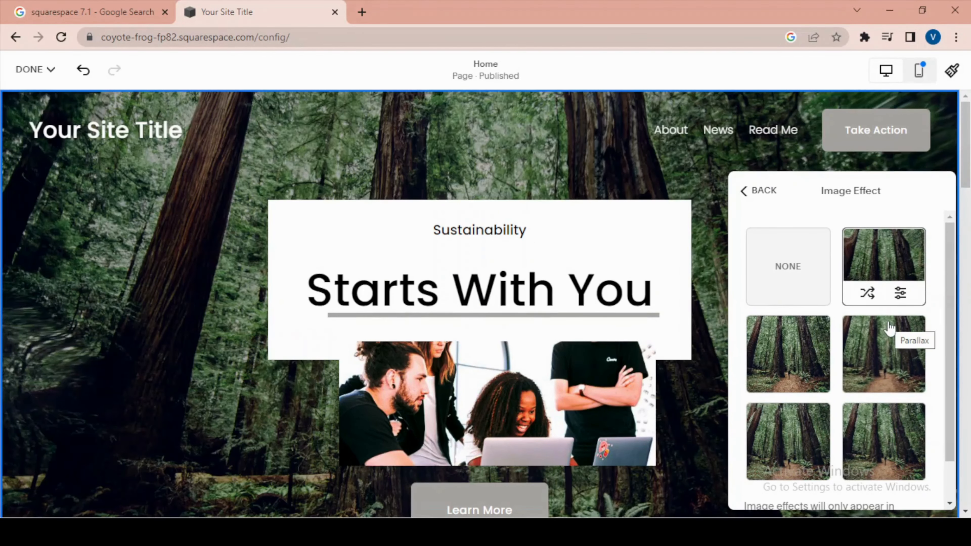
left_click(888, 363)
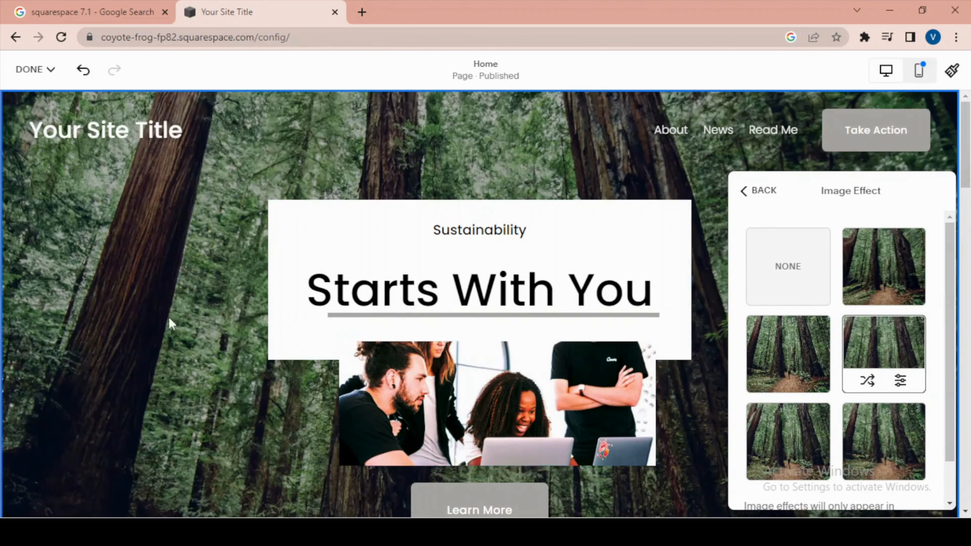
scroll(169, 320, "down", 6)
scroll(202, 325, "up", 5)
scroll(201, 325, "up", 1)
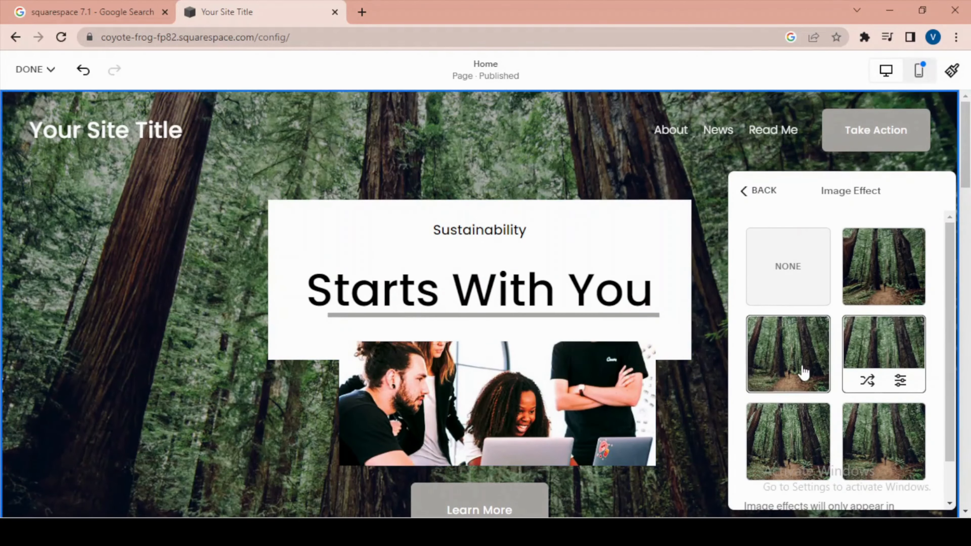
Apply the last image effect on offer to the banner background, trying the two remaining effects as well.
left_click(804, 373)
left_click(797, 445)
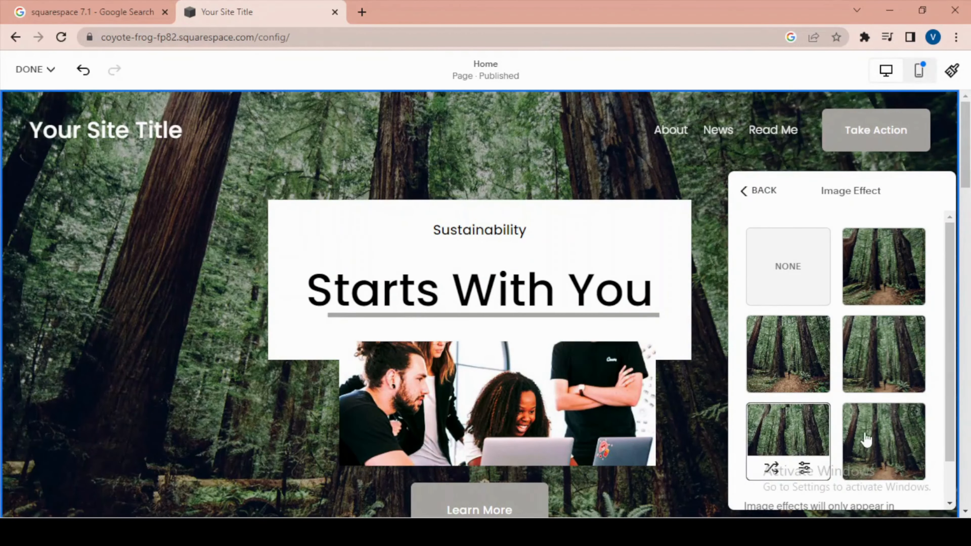
left_click(874, 436)
scroll(880, 381, "down", 1)
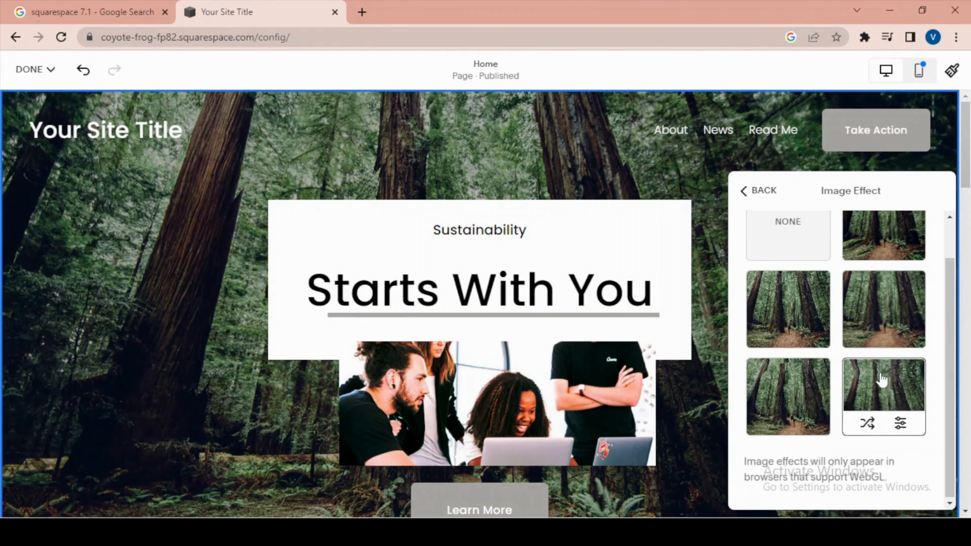
scroll(876, 378, "up", 1)
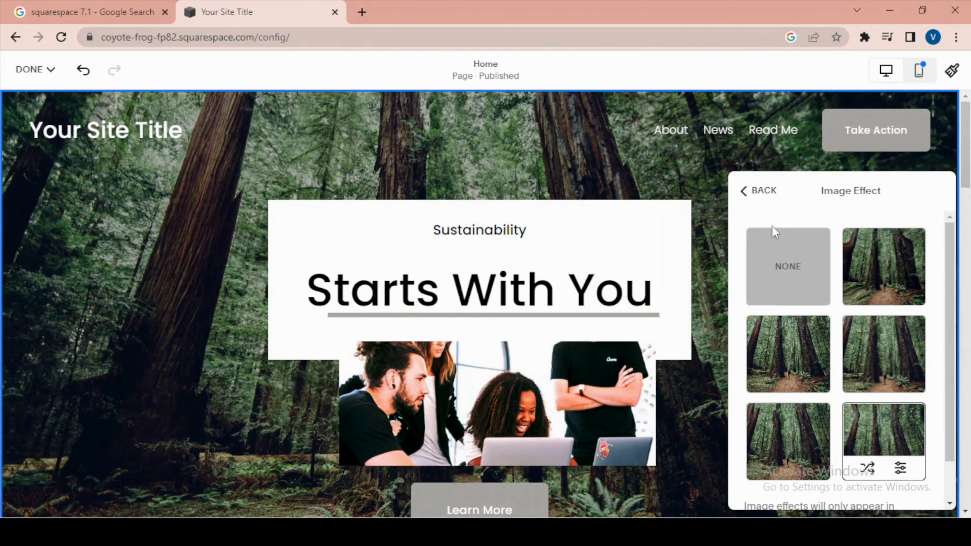
left_click(746, 188)
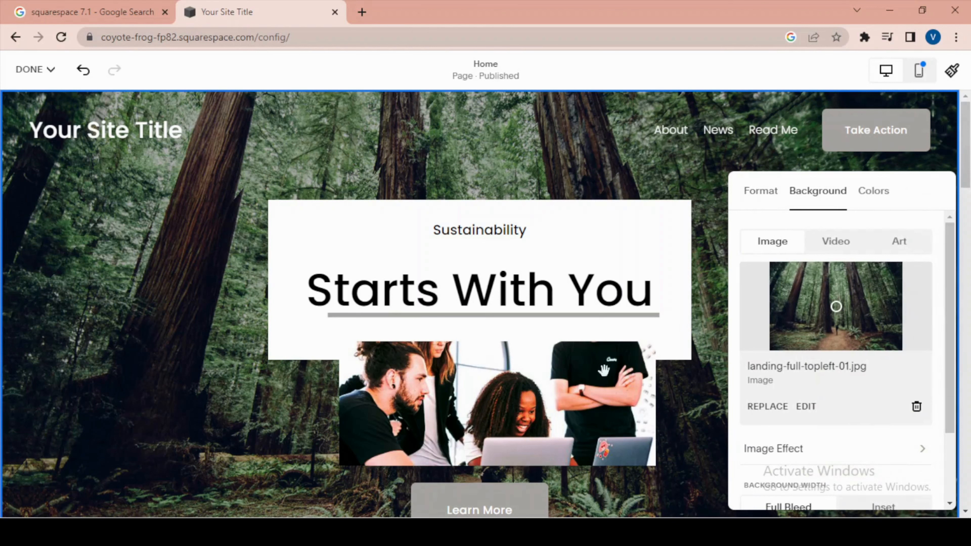
Try the Light 1, Lightest 1, Lightest 2, Light 2 and Bright 1 colour themes on the banner section.
scroll(863, 374, "down", 2)
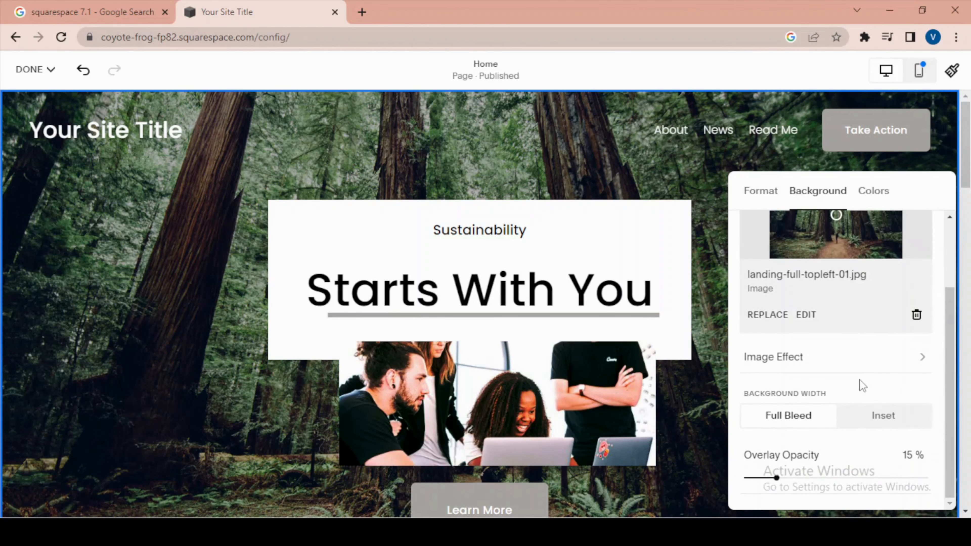
scroll(860, 380, "up", 2)
left_click(874, 191)
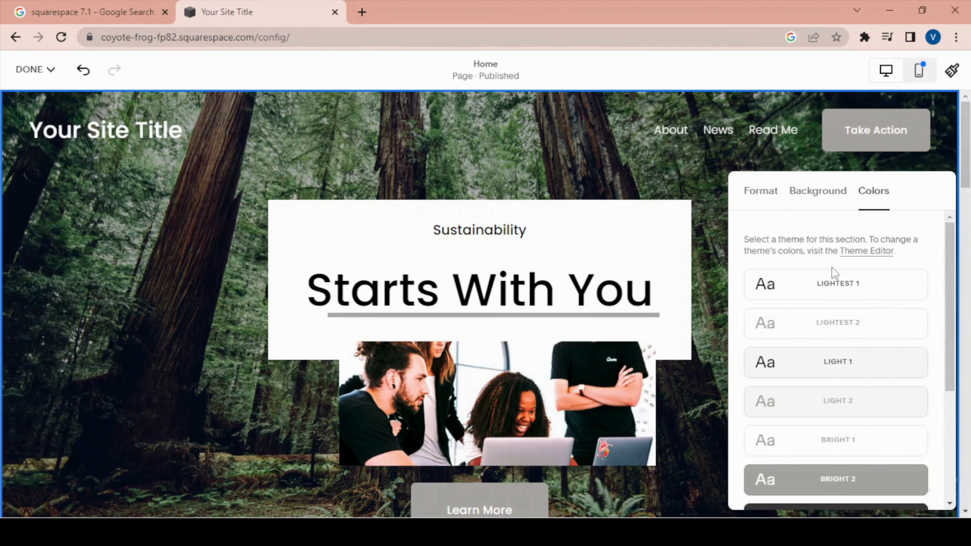
left_click(841, 360)
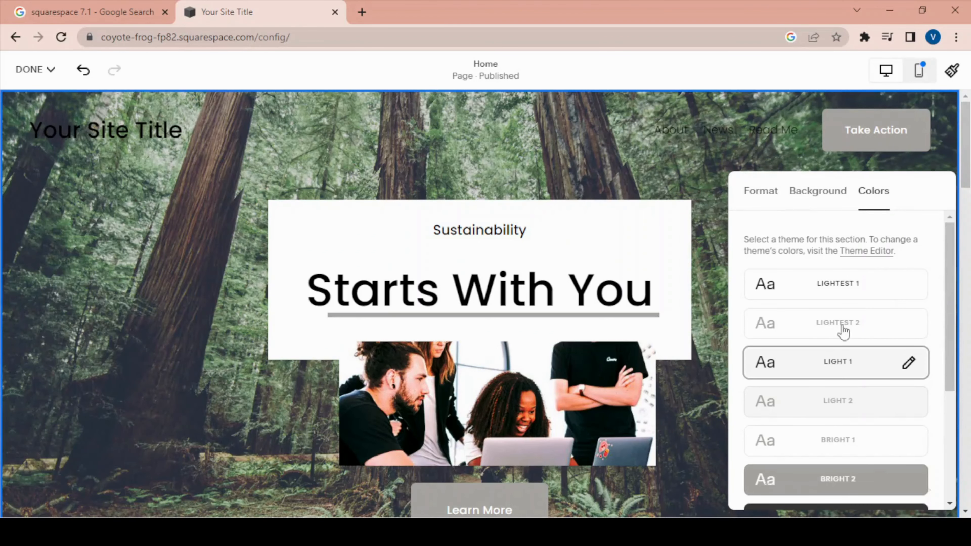
left_click(839, 288)
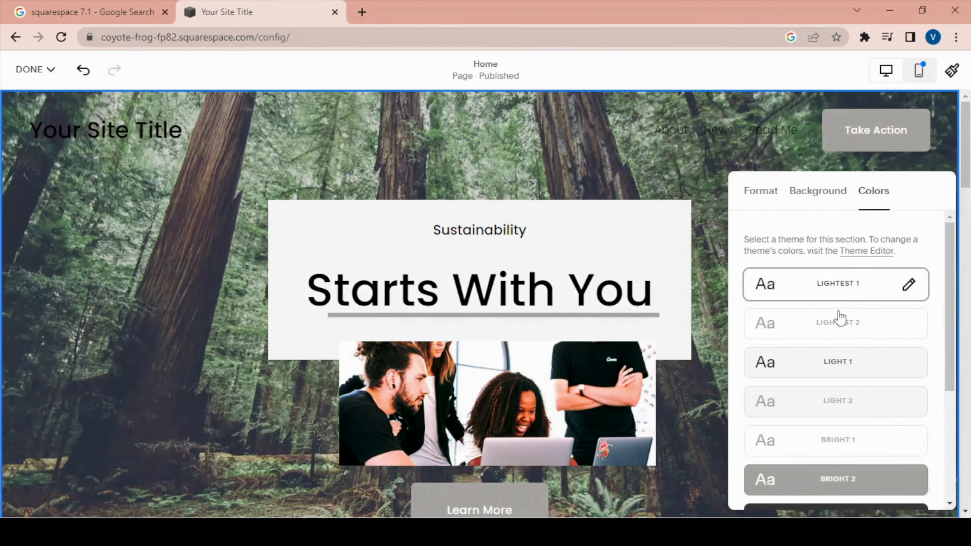
left_click(839, 320)
left_click(836, 375)
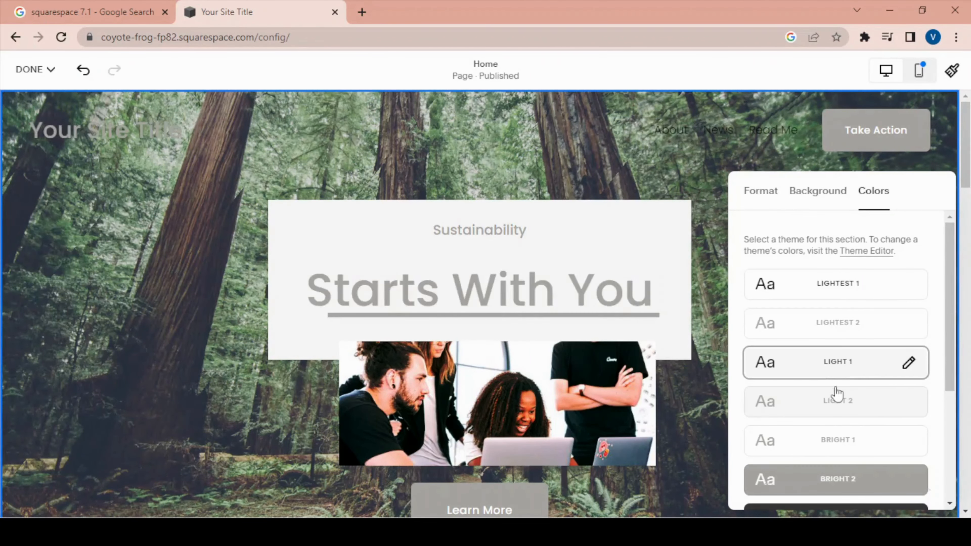
left_click(836, 406)
left_click(843, 436)
Set the banner section's colour theme to Dark 1, trying Dark 2 as well.
scroll(843, 434, "down", 5)
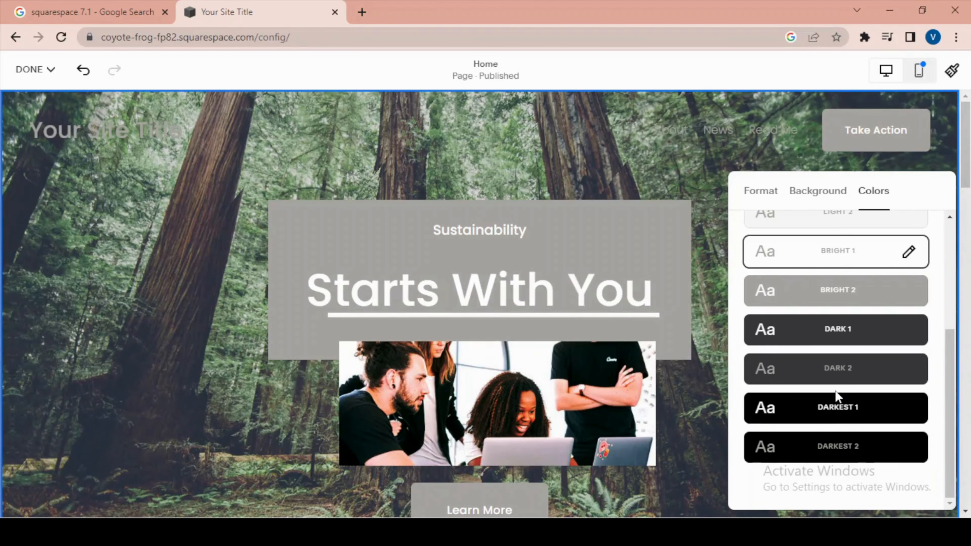
left_click(837, 375)
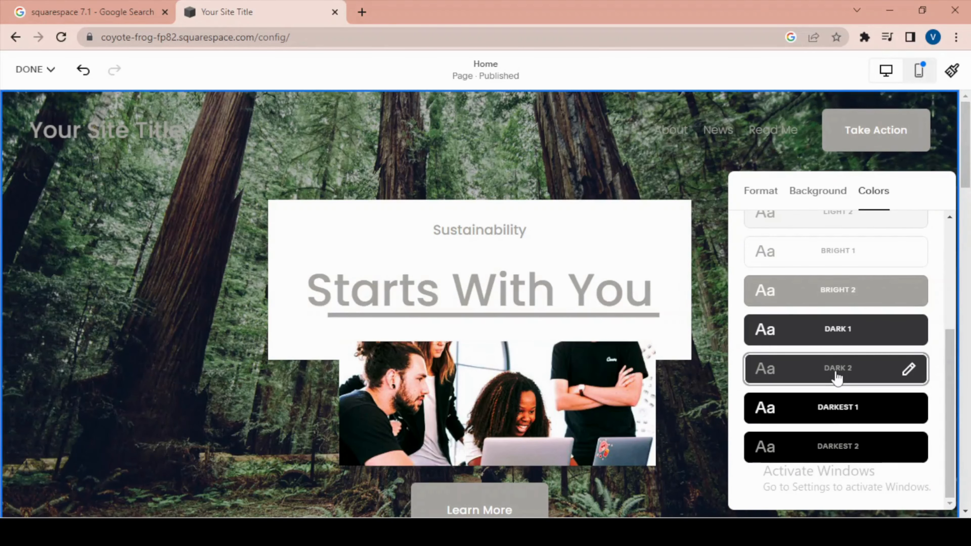
left_click(835, 330)
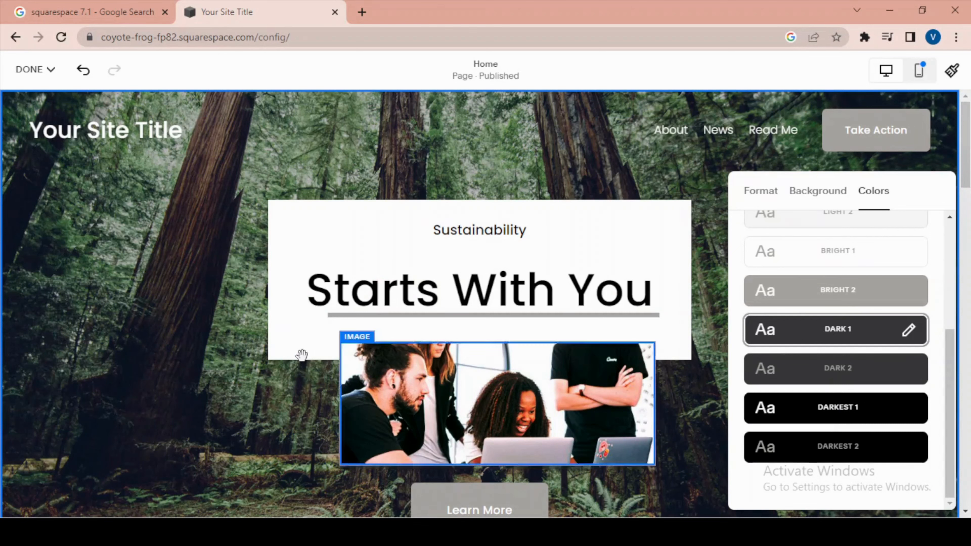
left_click(153, 370)
Set the image block's link option to On Image, leaving the link address empty.
left_click(441, 384)
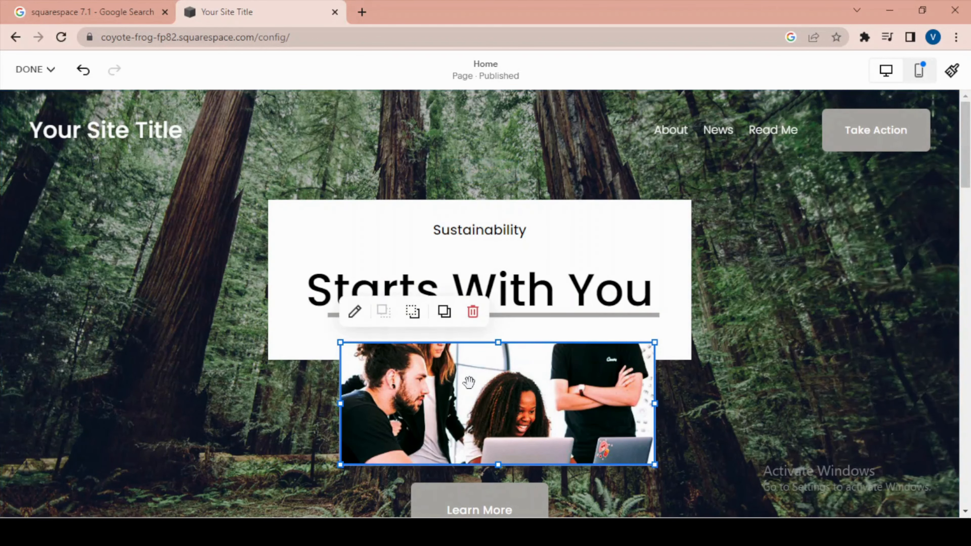
left_click(354, 312)
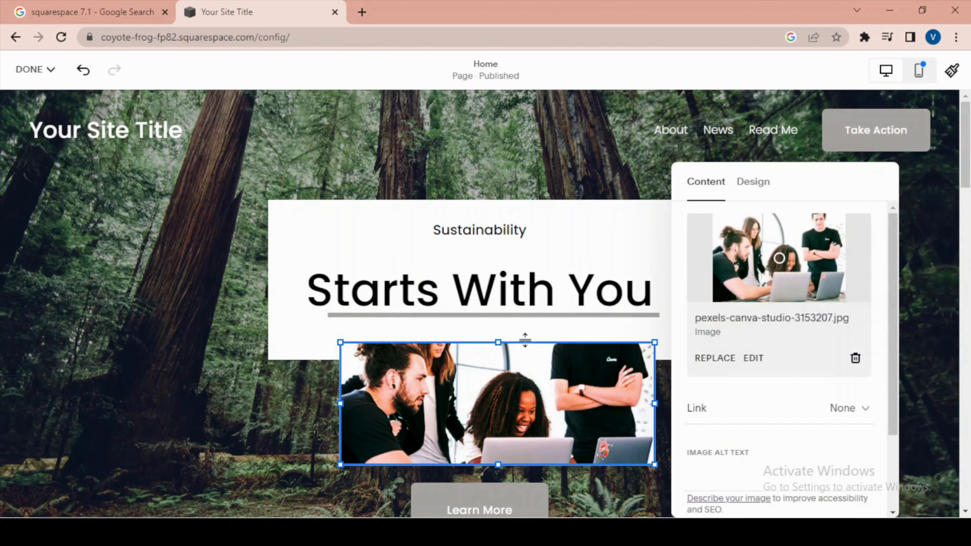
scroll(759, 348, "down", 3)
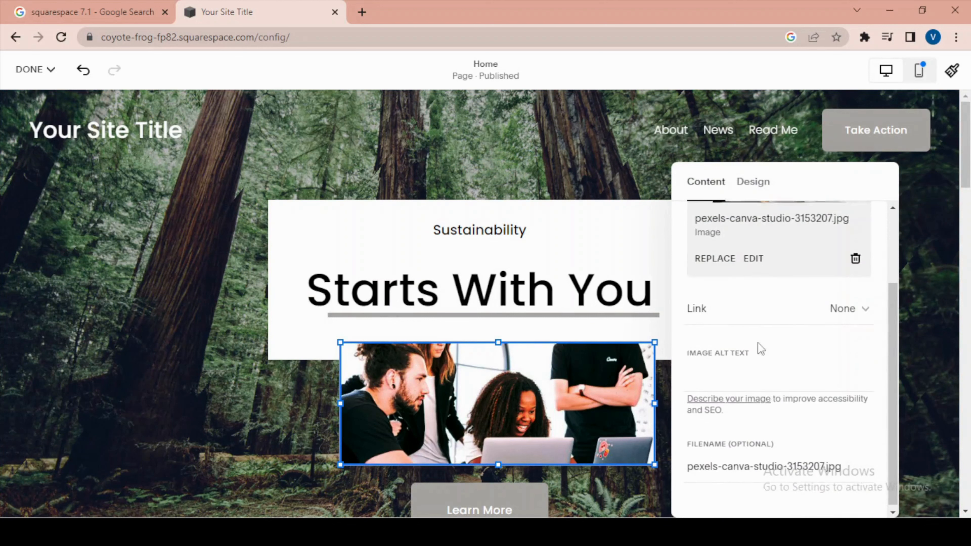
left_click(848, 309)
left_click(801, 344)
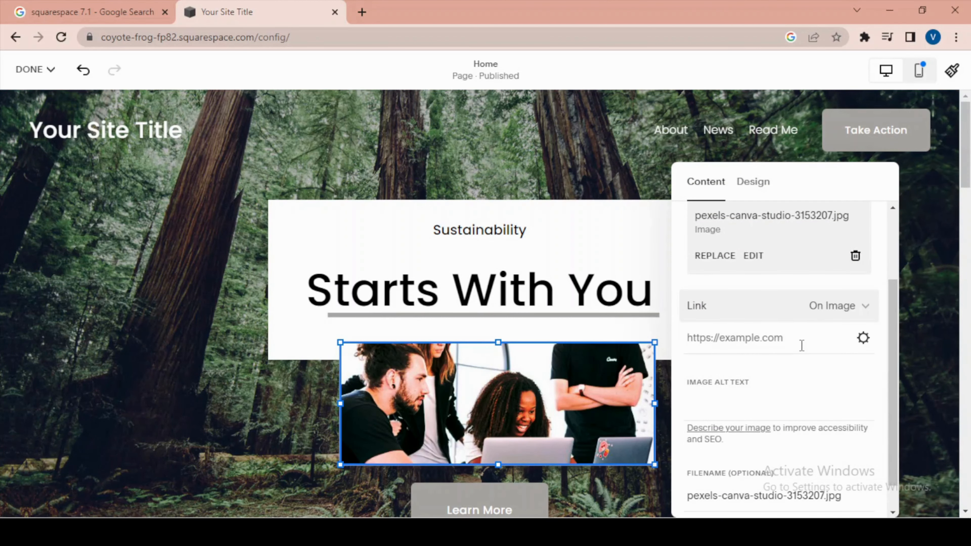
scroll(748, 227, "up", 3)
Set the image block's overlay to the custom blue colour #1E1ED4.
left_click(743, 186)
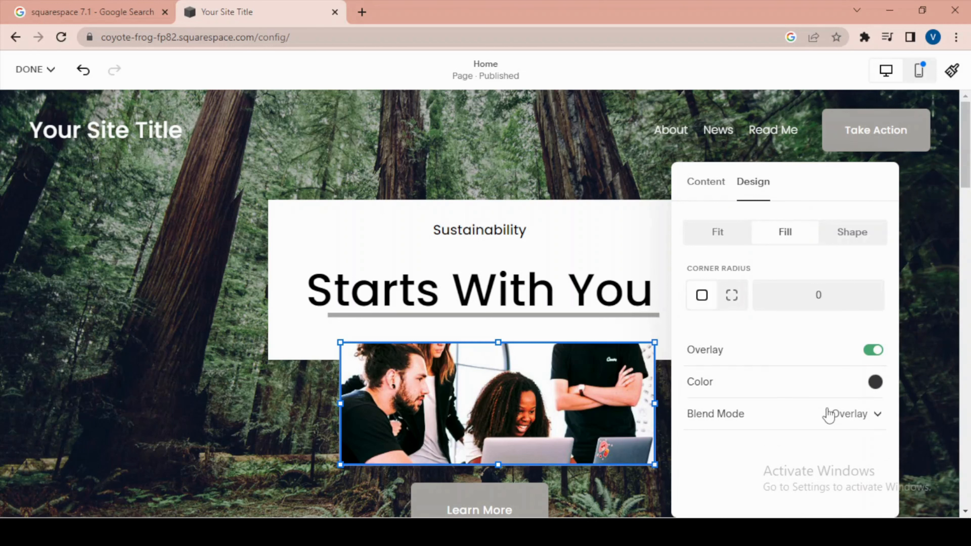
left_click(875, 383)
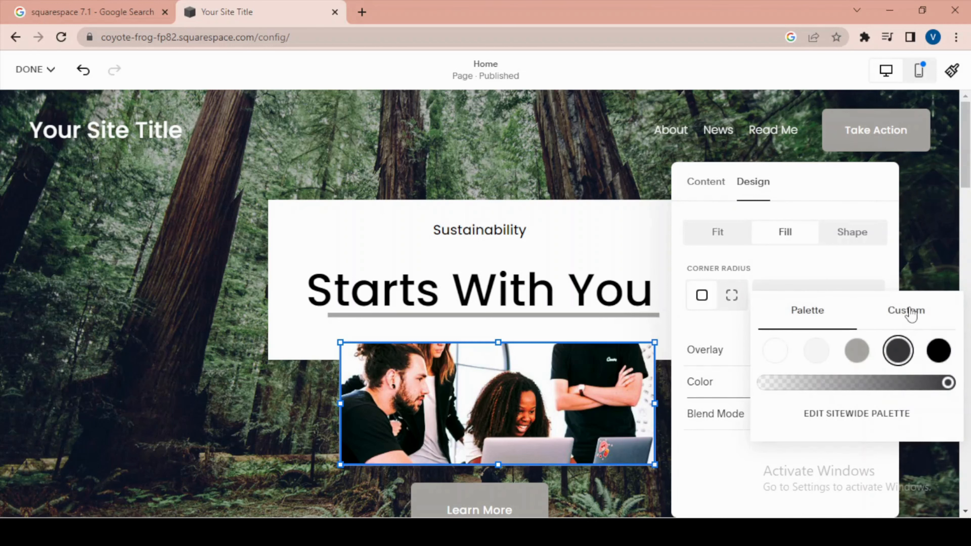
left_click(908, 310)
left_click(928, 299)
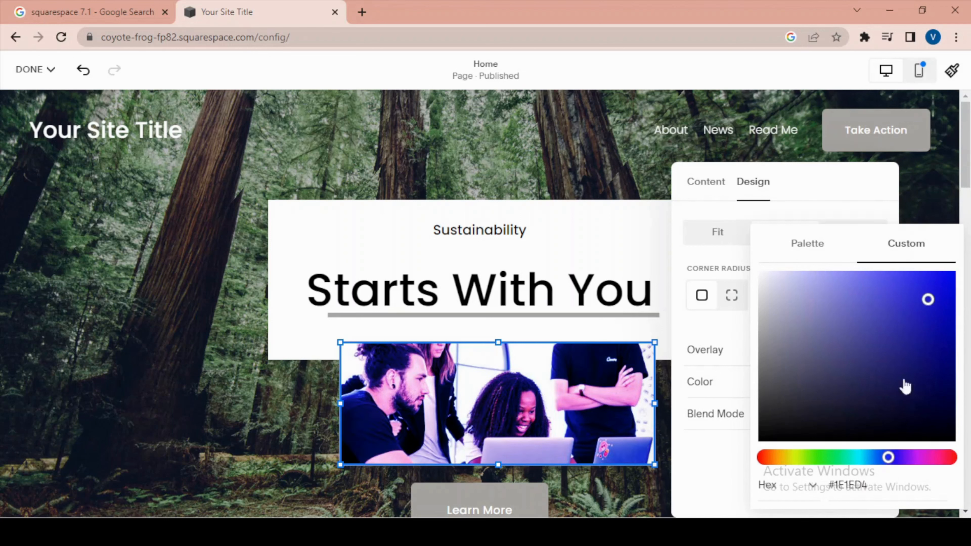
Set the image block's overlay to a custom light green, trying lighter blues, pink and mint green as well.
left_click(903, 331)
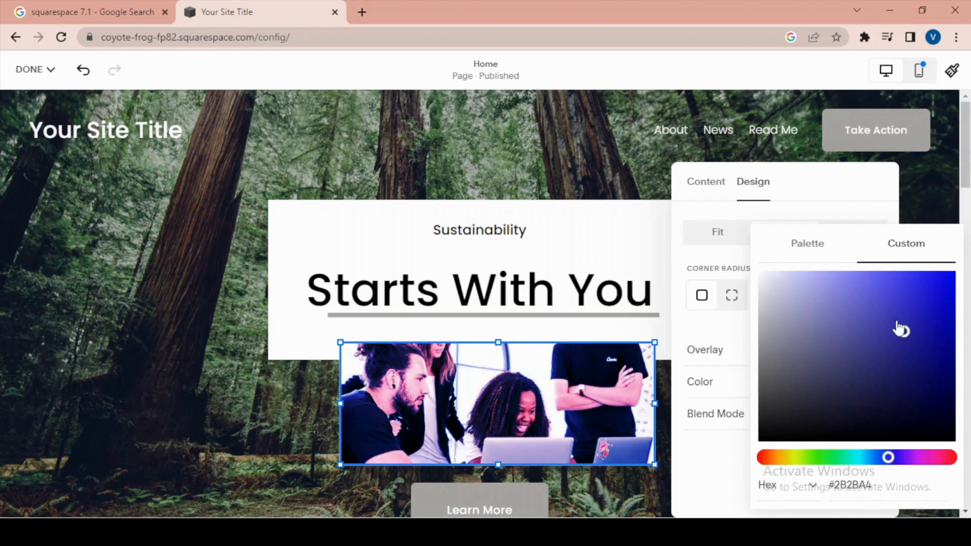
left_click(871, 275)
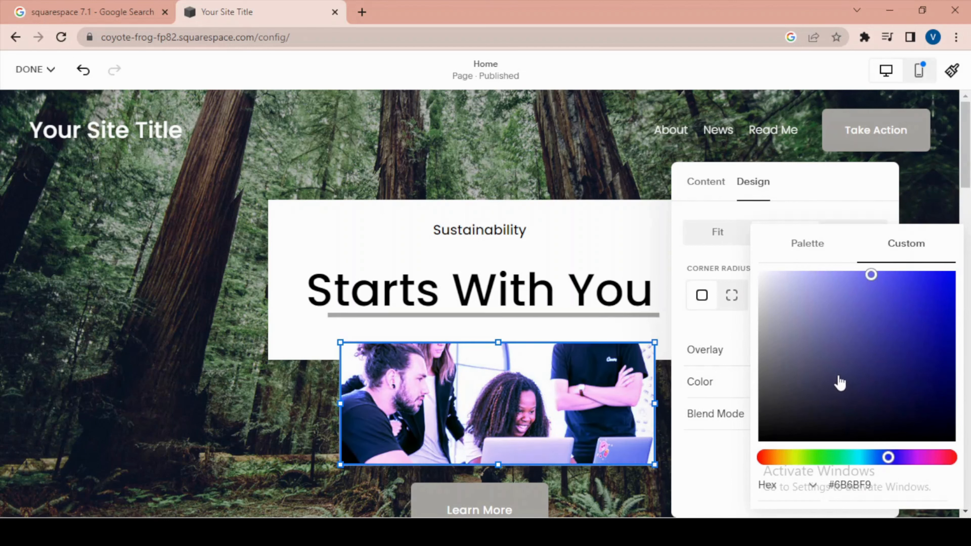
left_click_drag(918, 456, 929, 457)
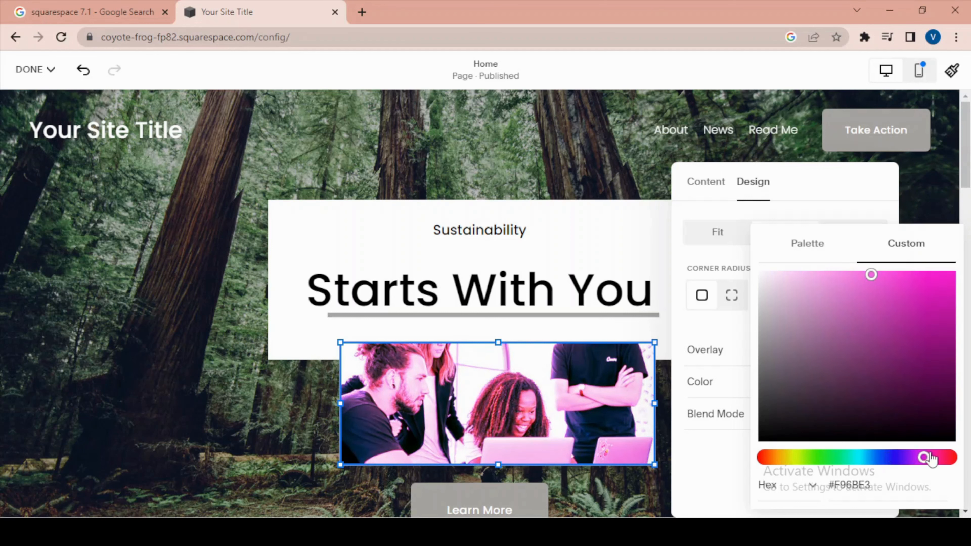
left_click_drag(866, 457, 843, 457)
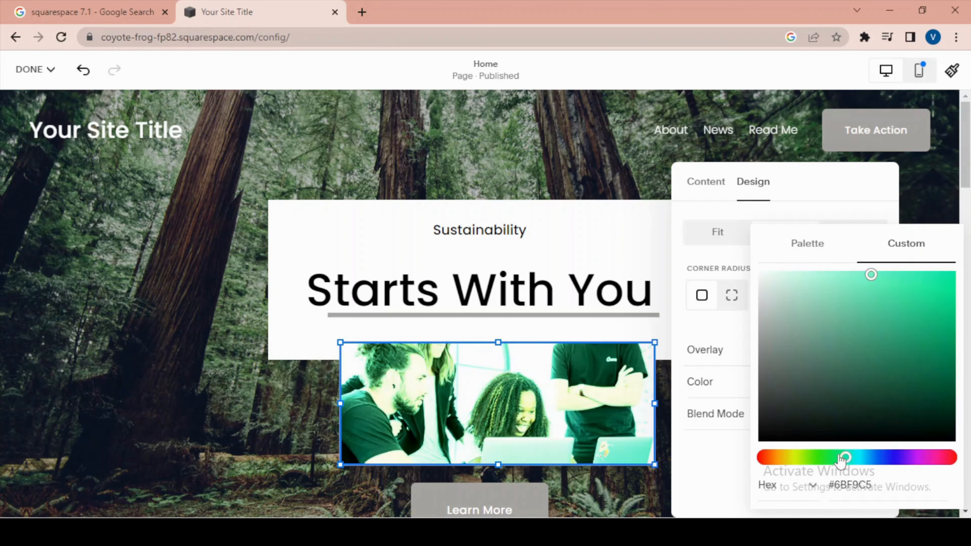
left_click(814, 458)
left_click(702, 463)
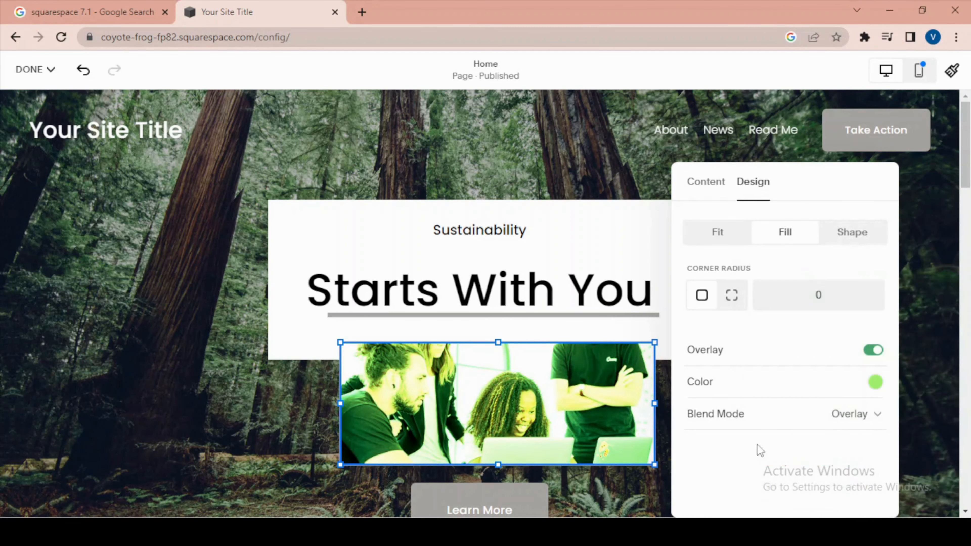
Set the image overlay's blend mode to Normal and close the image block's settings.
left_click(868, 405)
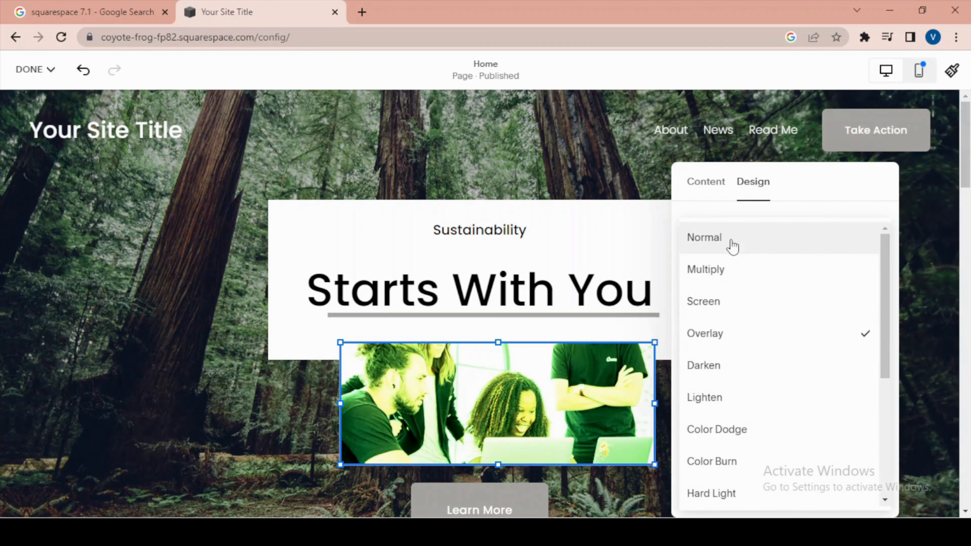
left_click(732, 245)
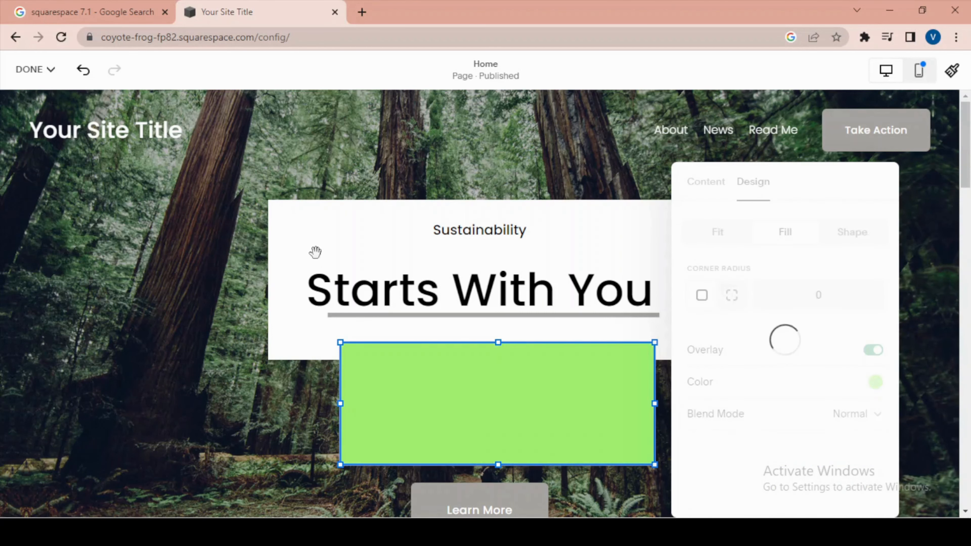
scroll(315, 253, "down", 3)
left_click(502, 225)
scroll(529, 285, "up", 2)
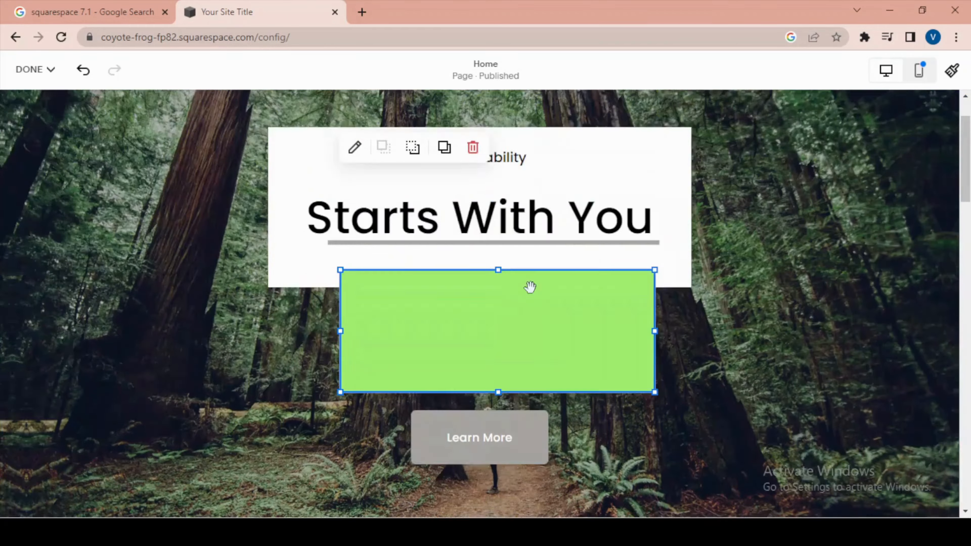
scroll(530, 286, "up", 2)
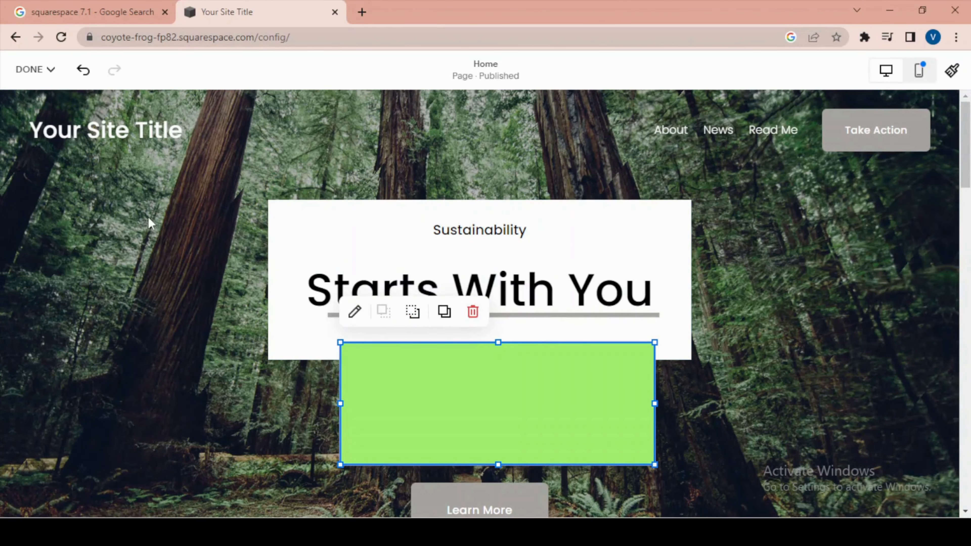
Add a text block to the banner section and place it over the green image block.
left_click(62, 209)
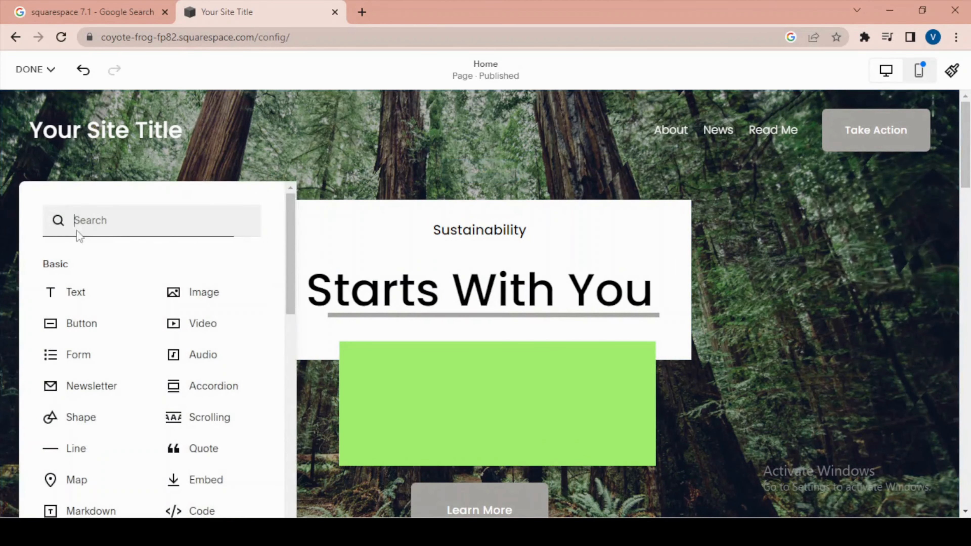
left_click(96, 296)
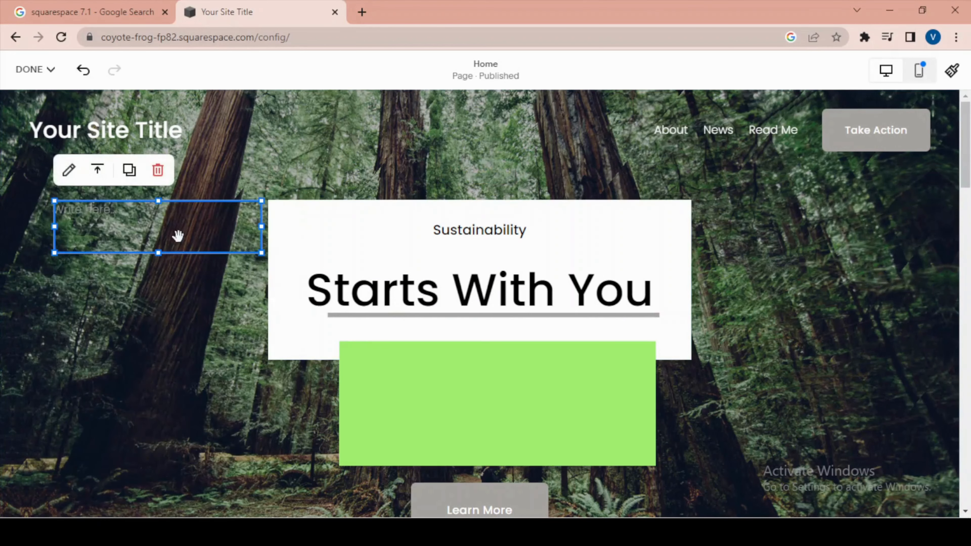
left_click_drag(177, 235, 518, 411)
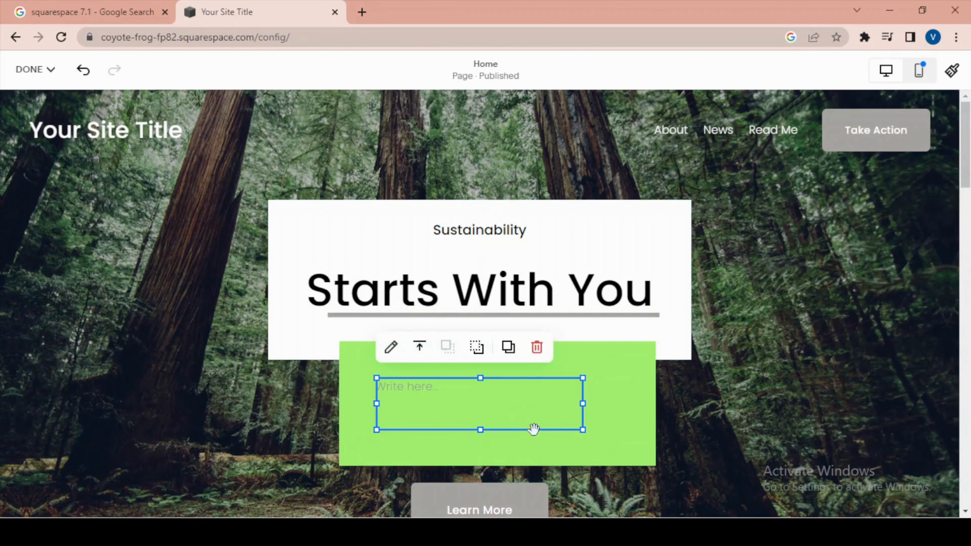
Enter "LOREM IPSUM" in the new text block and move the block up to the image block's upper edge.
left_click(421, 398)
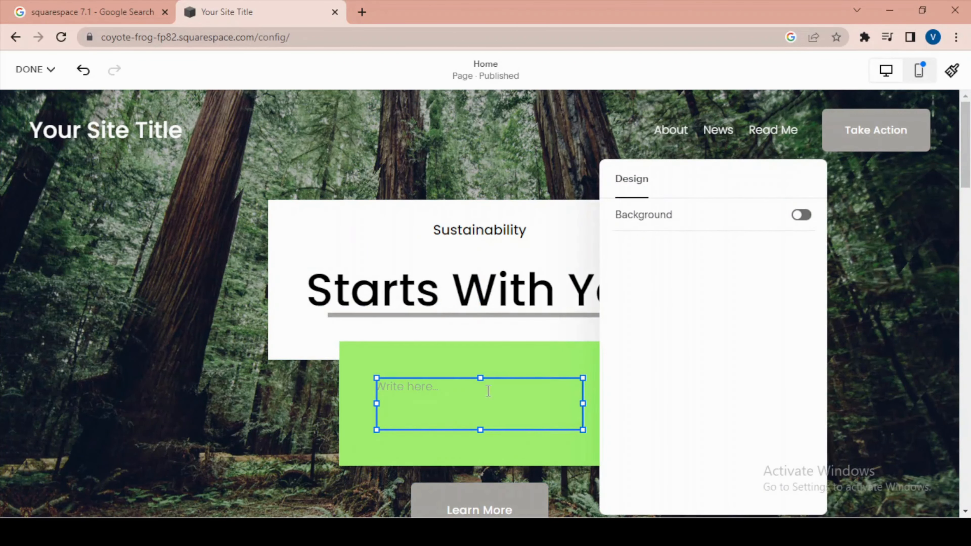
left_click(416, 388)
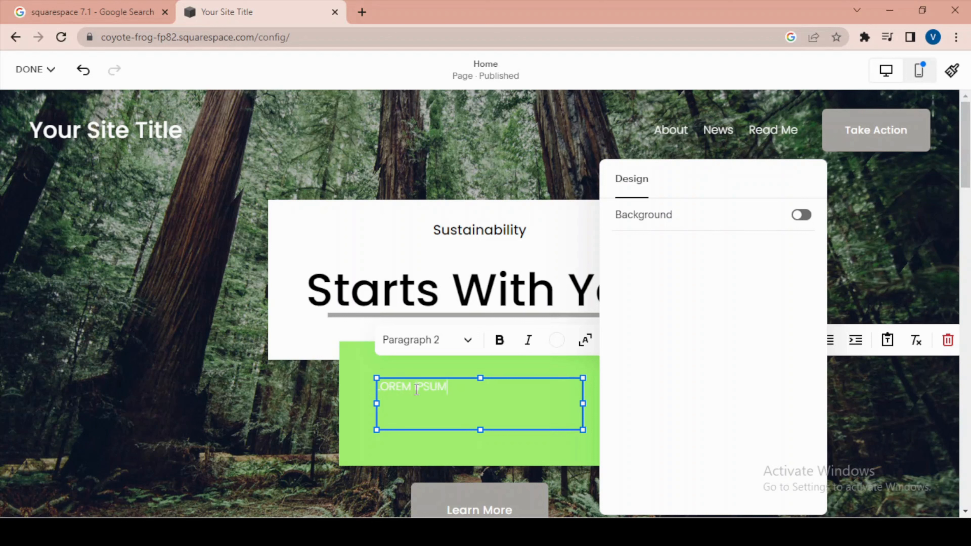
left_click(362, 390)
left_click_drag(428, 390, 450, 342)
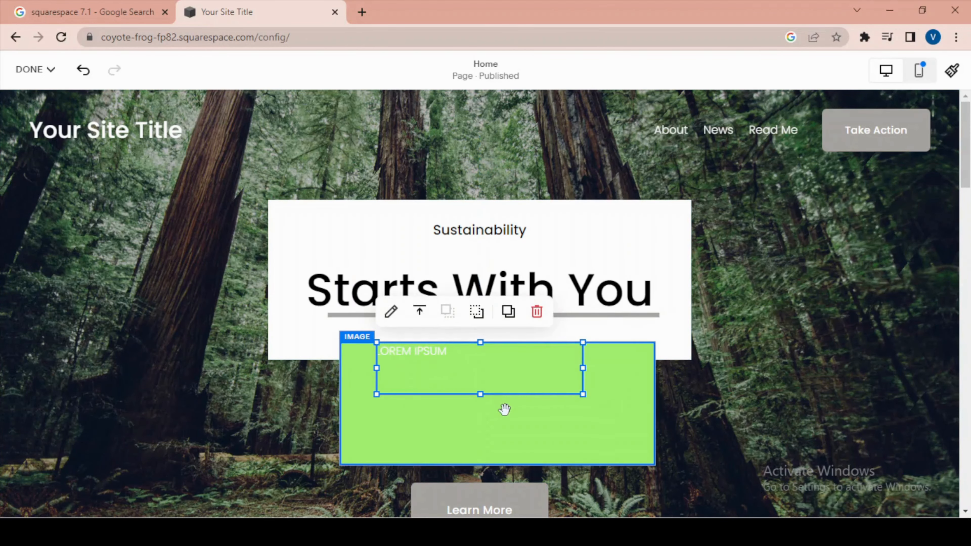
left_click(535, 394)
Move the Learn More button up and slightly right so it overlaps the green image block's lower edge.
scroll(536, 399, "down", 5)
left_click(470, 320)
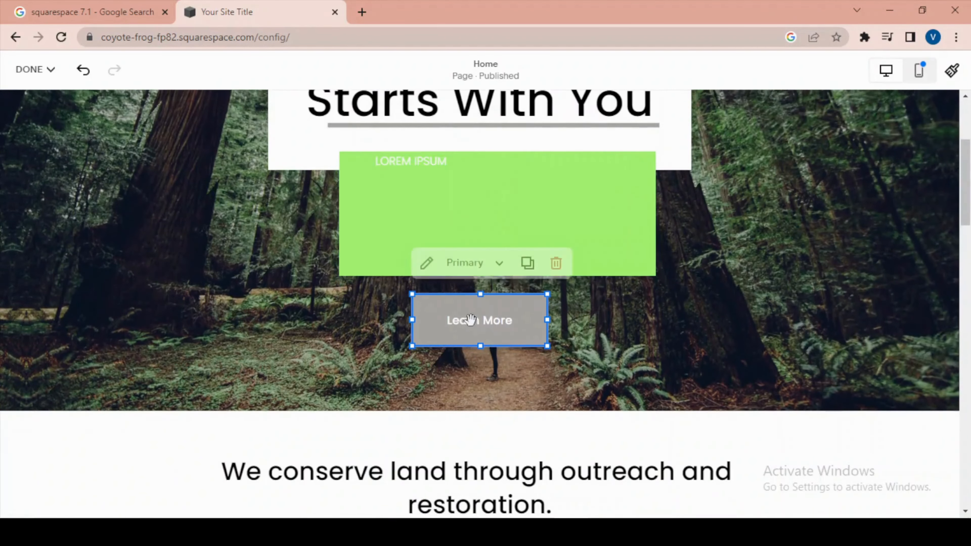
left_click_drag(470, 320, 506, 291)
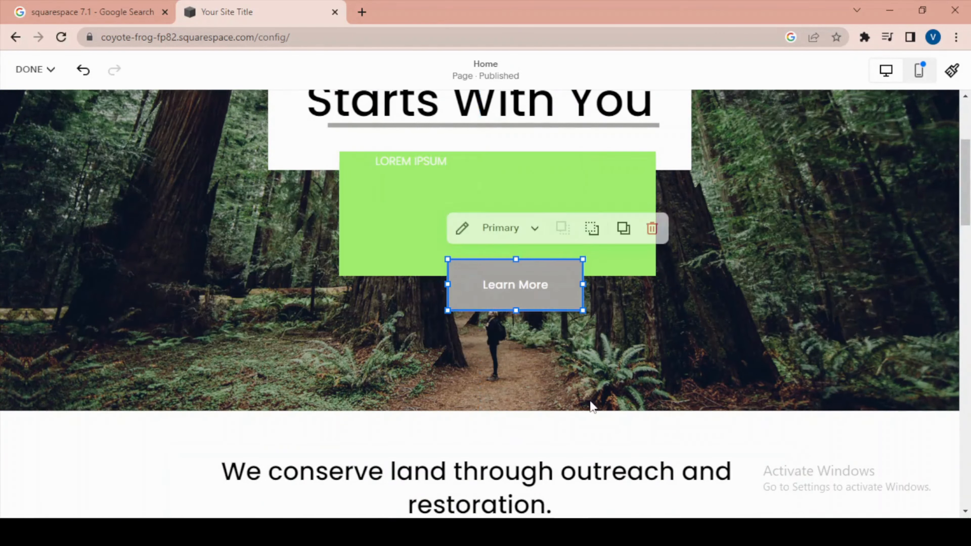
scroll(626, 380, "up", 5)
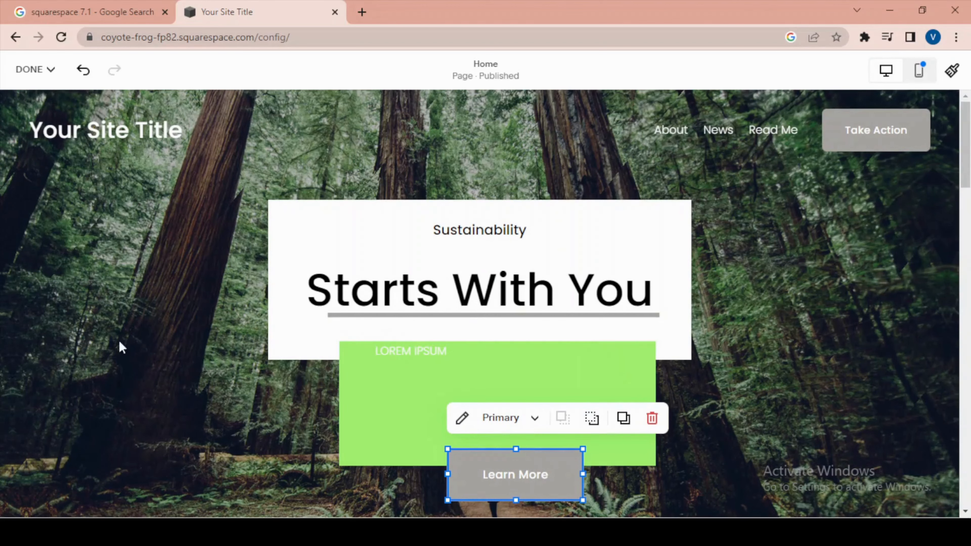
left_click(159, 299)
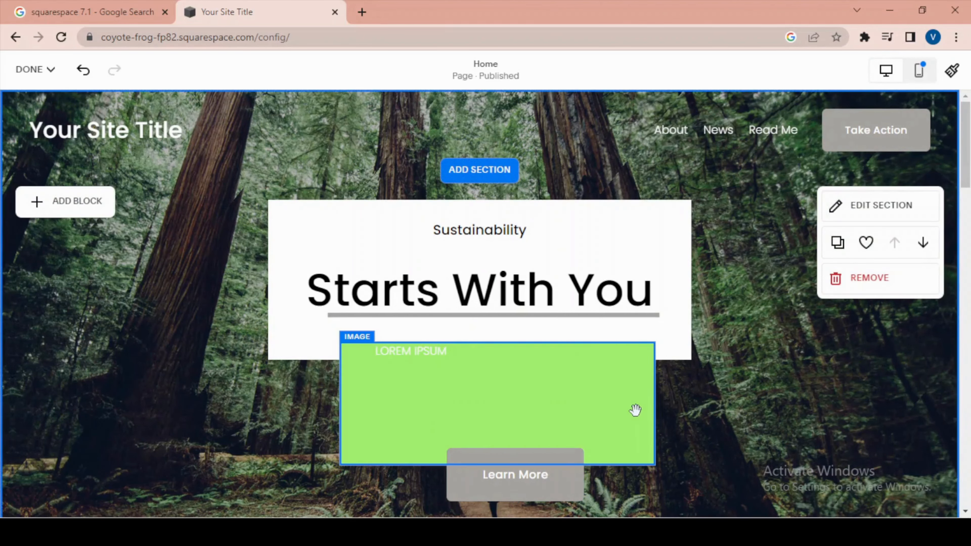
scroll(635, 408, "down", 5)
scroll(639, 418, "up", 5)
scroll(641, 407, "down", 5)
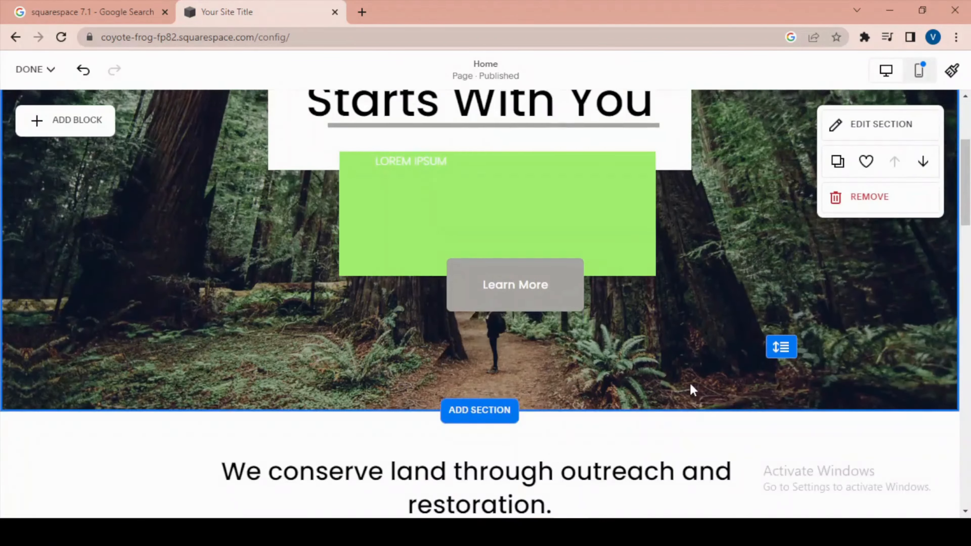
scroll(692, 388, "up", 5)
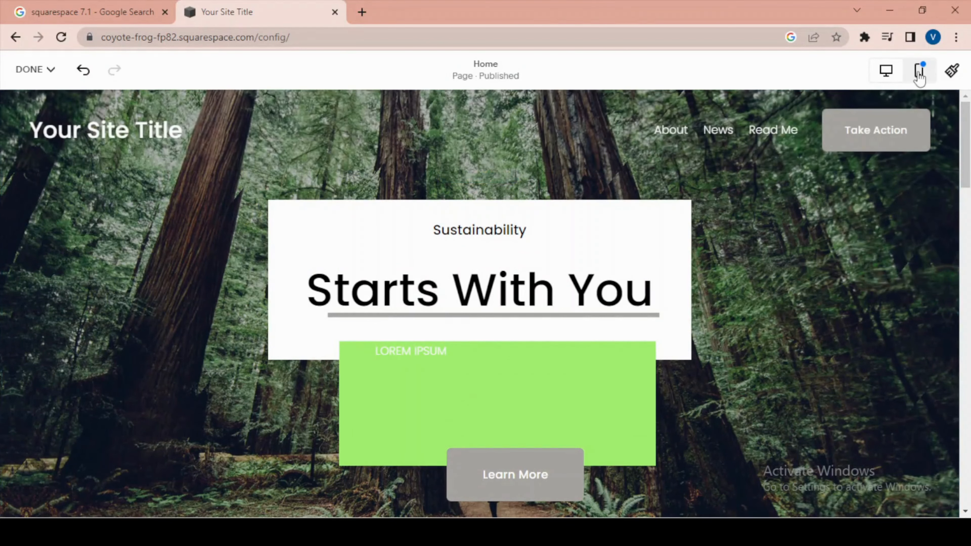
In the mobile view, move the Learn More button up to just below the LOREM IPSUM text.
left_click(919, 74)
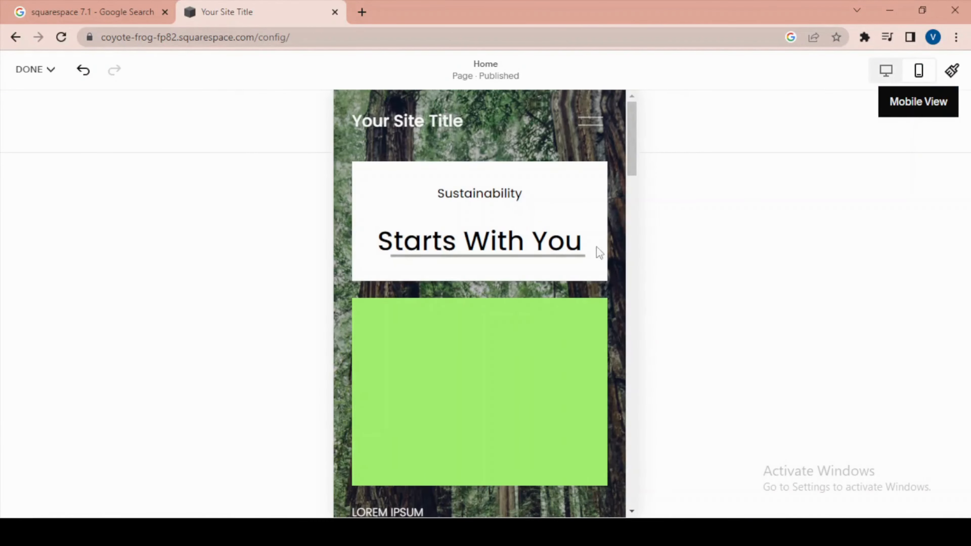
scroll(531, 316, "down", 8)
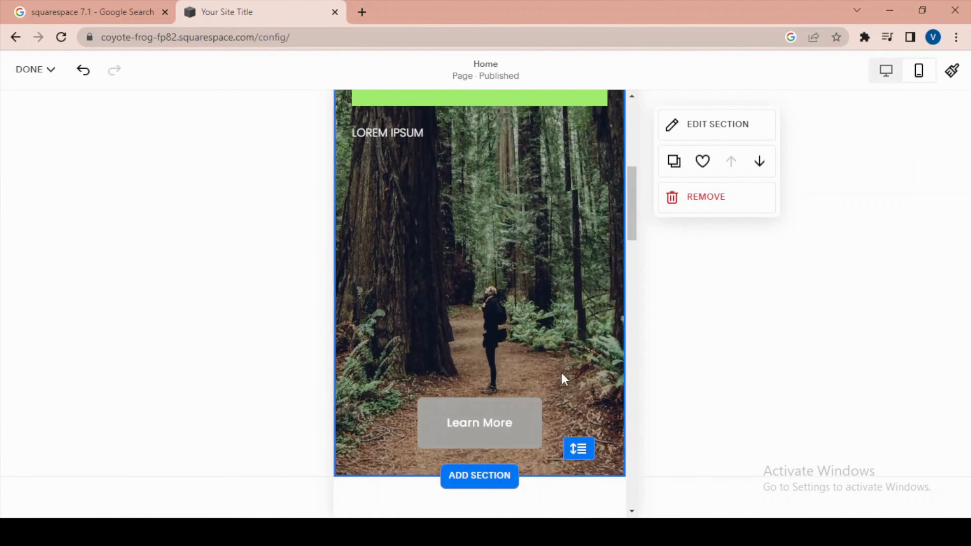
scroll(563, 379, "up", 3)
scroll(563, 379, "down", 3)
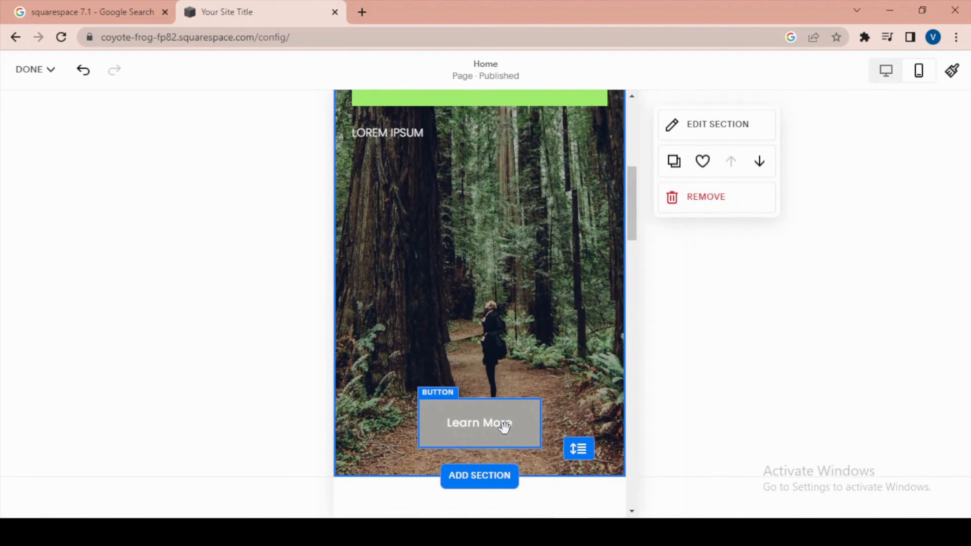
left_click(504, 425)
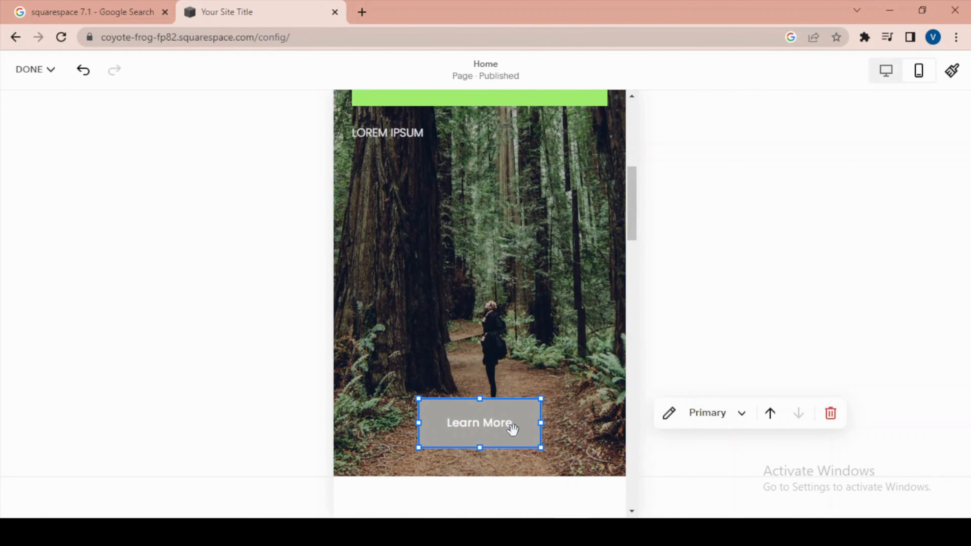
left_click_drag(507, 429, 505, 198)
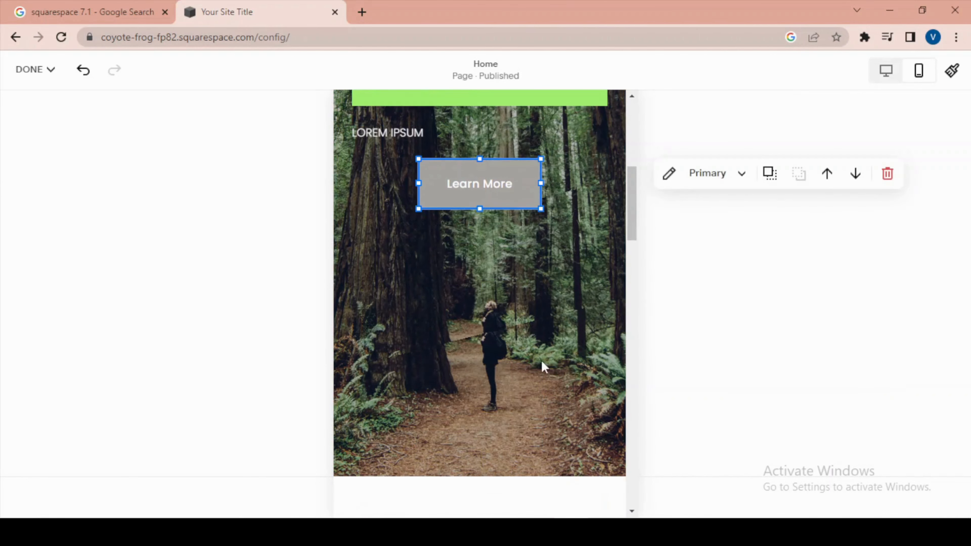
Shorten the banner section in the mobile view so it ends just below the Learn More button.
scroll(544, 366, "down", 4)
mouse_move(518, 260)
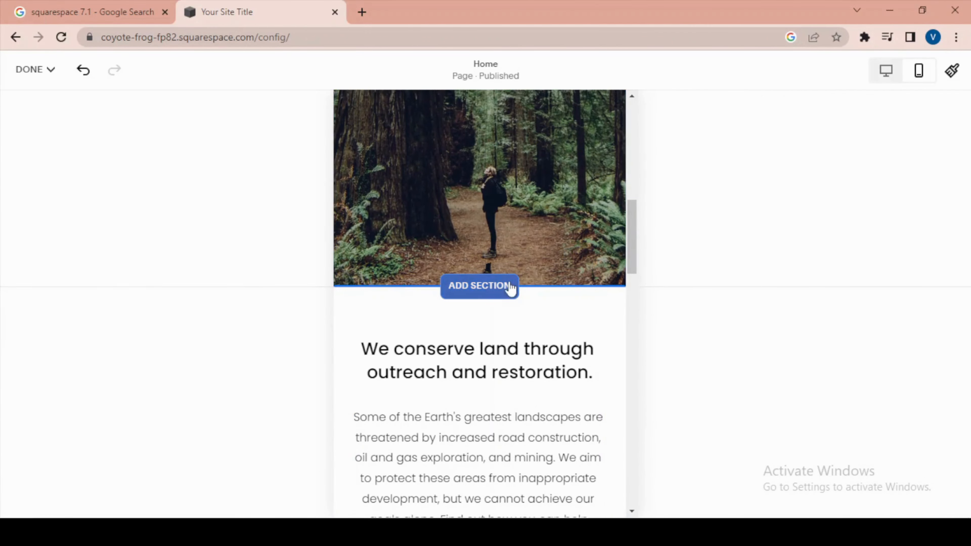
mouse_move(594, 251)
scroll(581, 264, "up", 5)
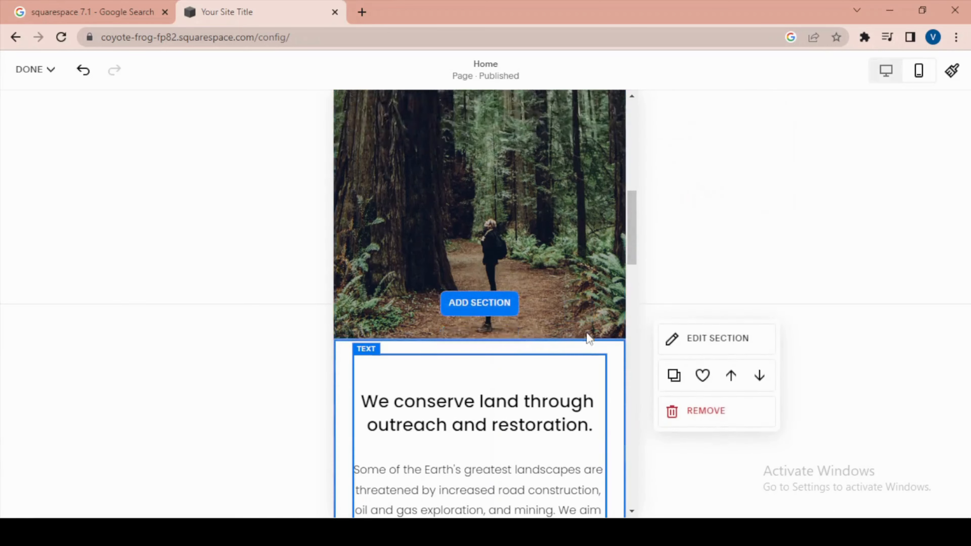
left_click_drag(572, 406, 555, 226)
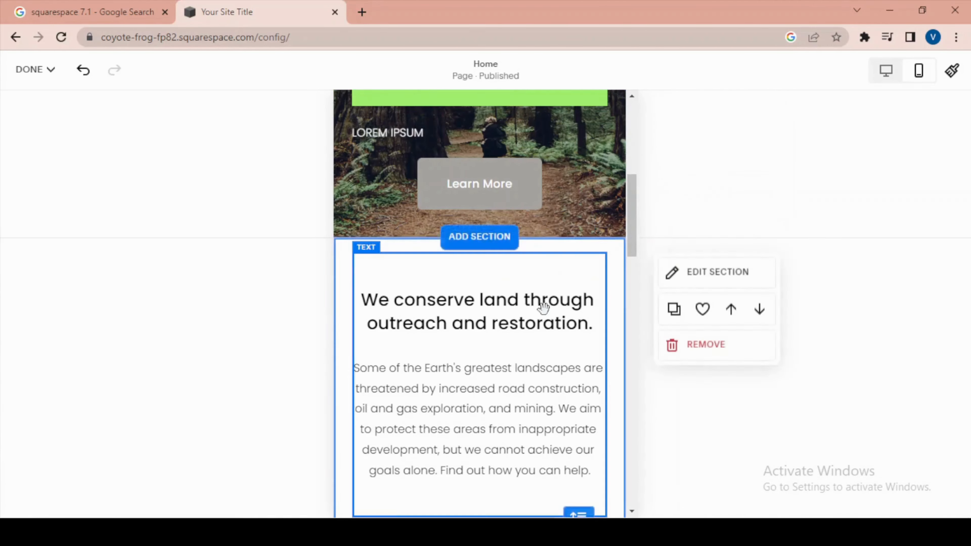
Shorten the mobile image block and move it up over the heading block's lower edge, keeping it as wide as the heading block.
scroll(547, 317, "up", 5)
scroll(545, 321, "up", 5)
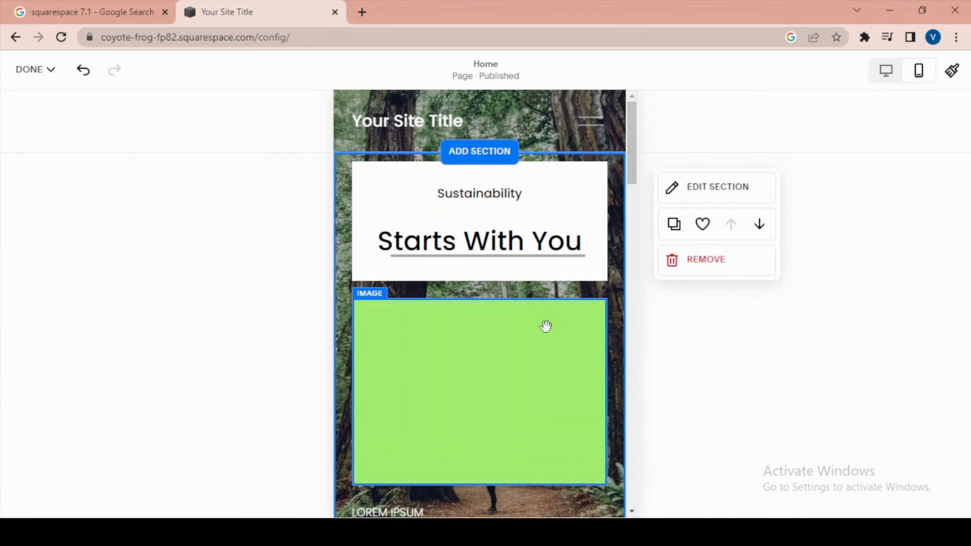
left_click(524, 364)
left_click_drag(480, 483, 472, 380)
left_click_drag(496, 329, 498, 309)
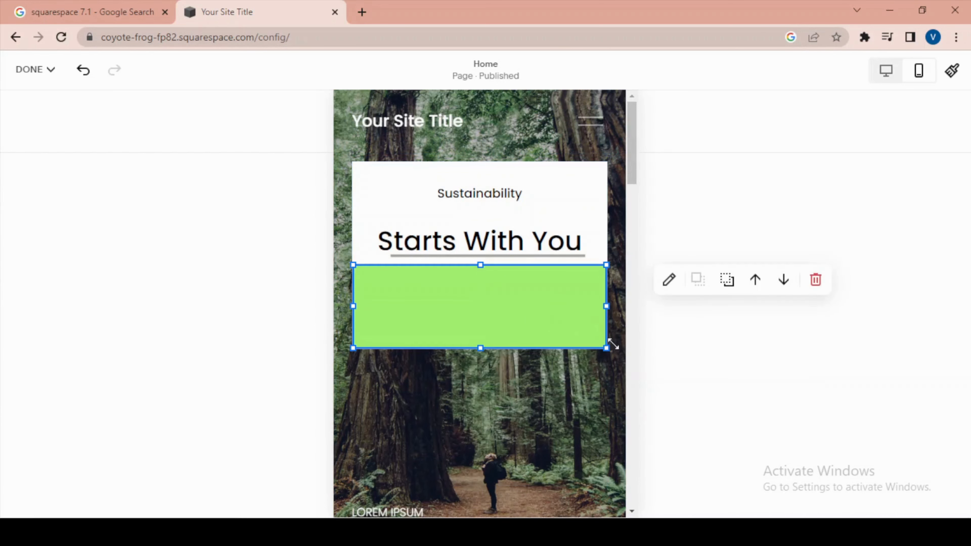
left_click_drag(608, 347, 572, 329)
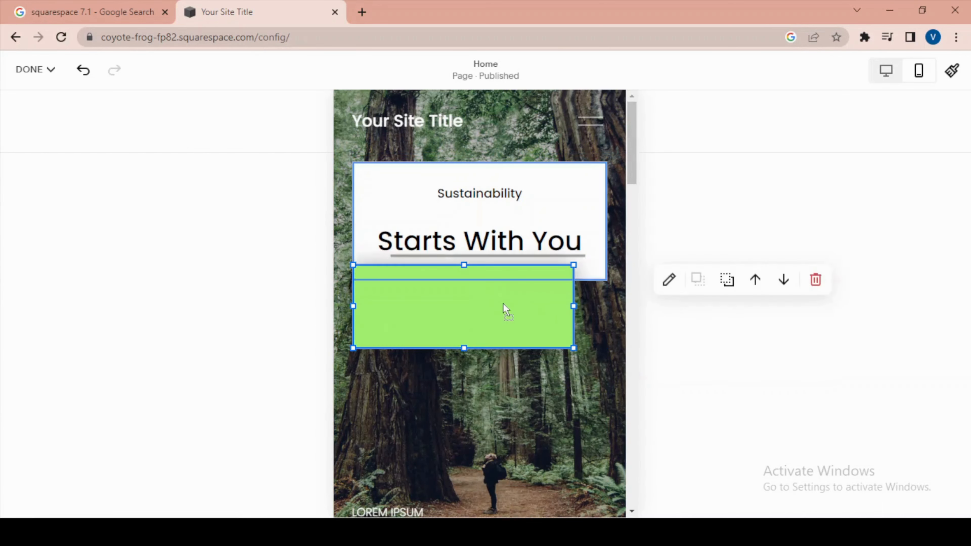
left_click_drag(505, 310, 492, 302)
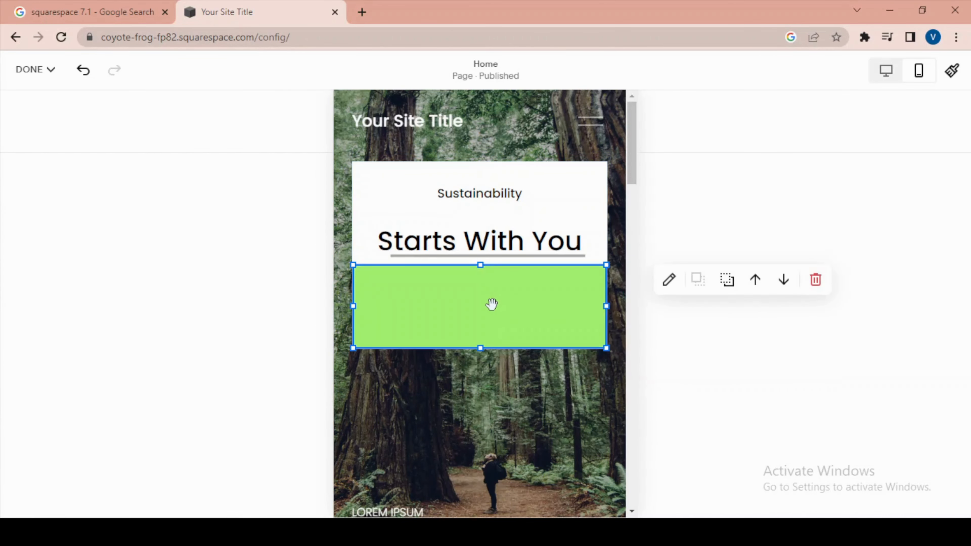
Return to the desktop view and look through the home page down to the Our Organization section.
left_click(885, 71)
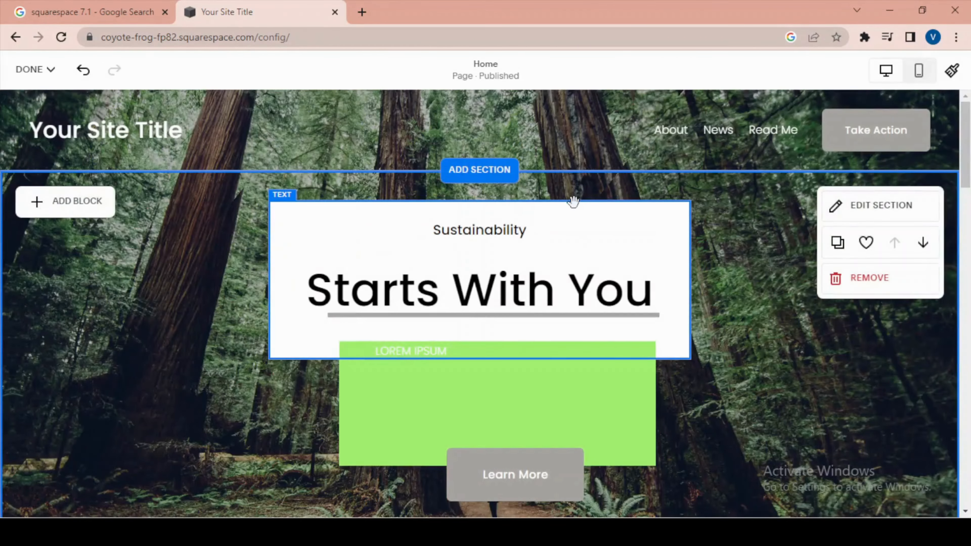
scroll(573, 201, "down", 5)
scroll(546, 281, "up", 5)
scroll(546, 282, "down", 10)
scroll(562, 316, "down", 5)
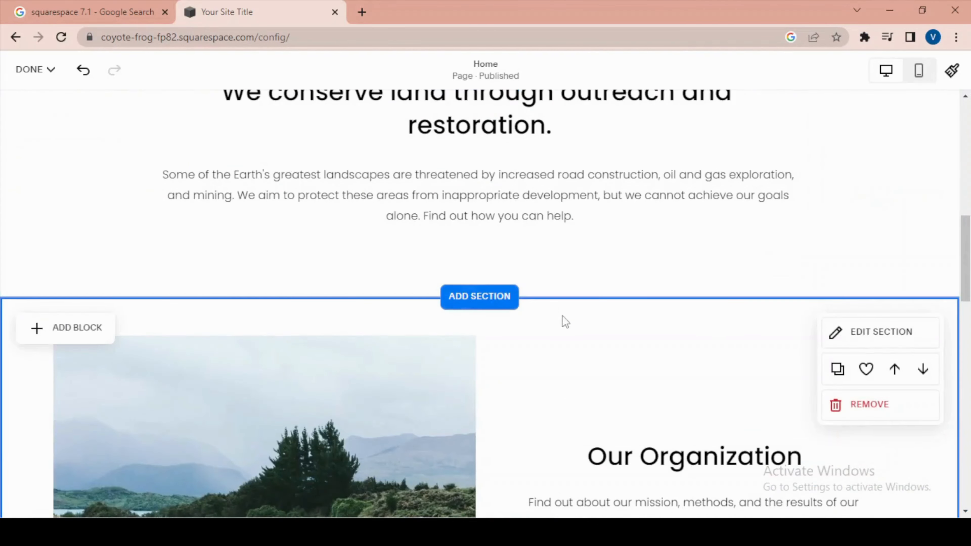
Look through the categories of ready-made sections that can be inserted between the banner and the 'We conserve land' section, adding none.
scroll(562, 315, "up", 5)
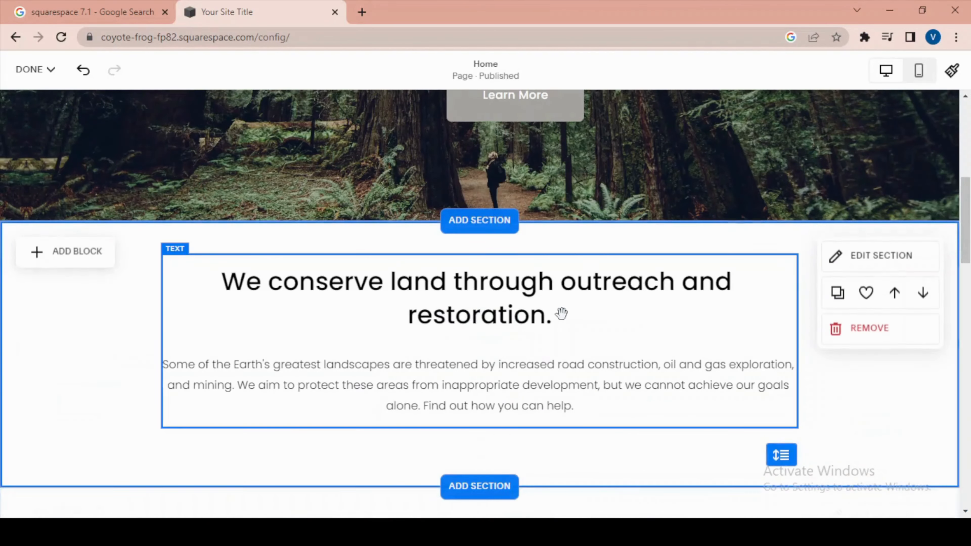
left_click(488, 222)
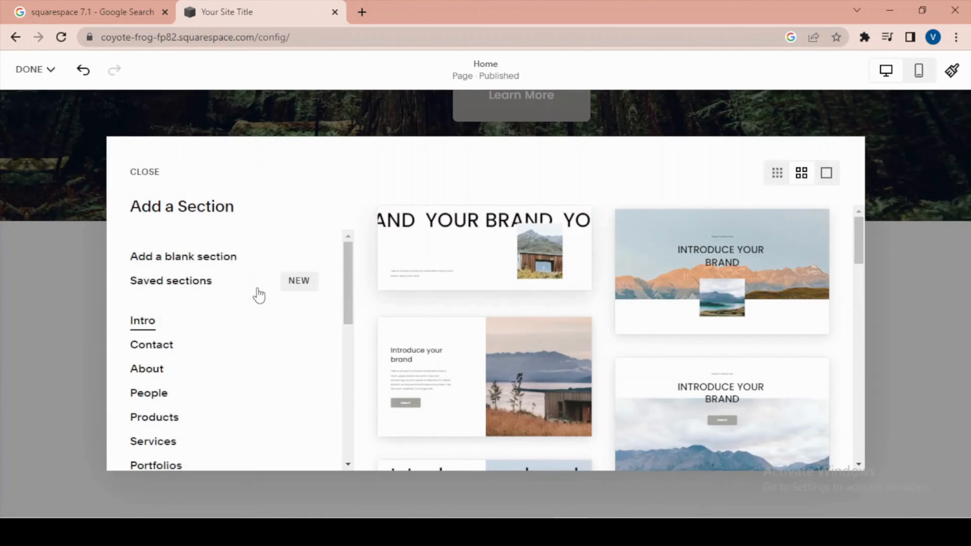
scroll(255, 293, "down", 10)
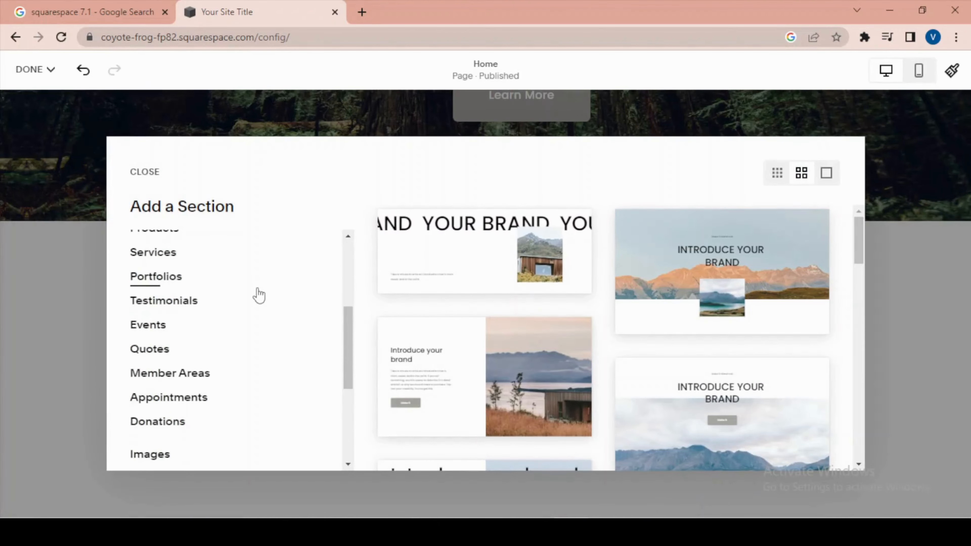
left_click(142, 175)
Review the banner at the start of the home page and save the page's changes.
scroll(637, 346, "up", 4)
scroll(637, 345, "up", 2)
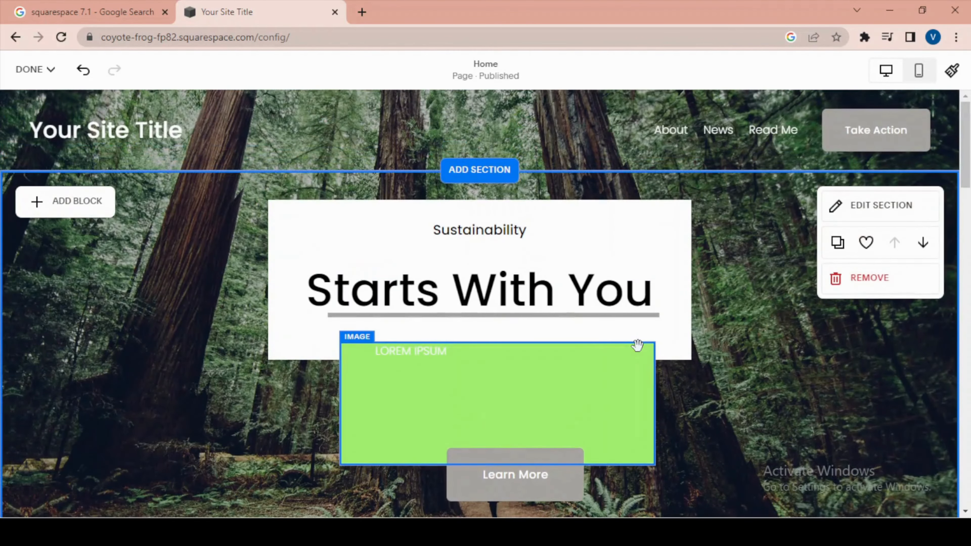
scroll(636, 346, "down", 2)
scroll(636, 347, "up", 3)
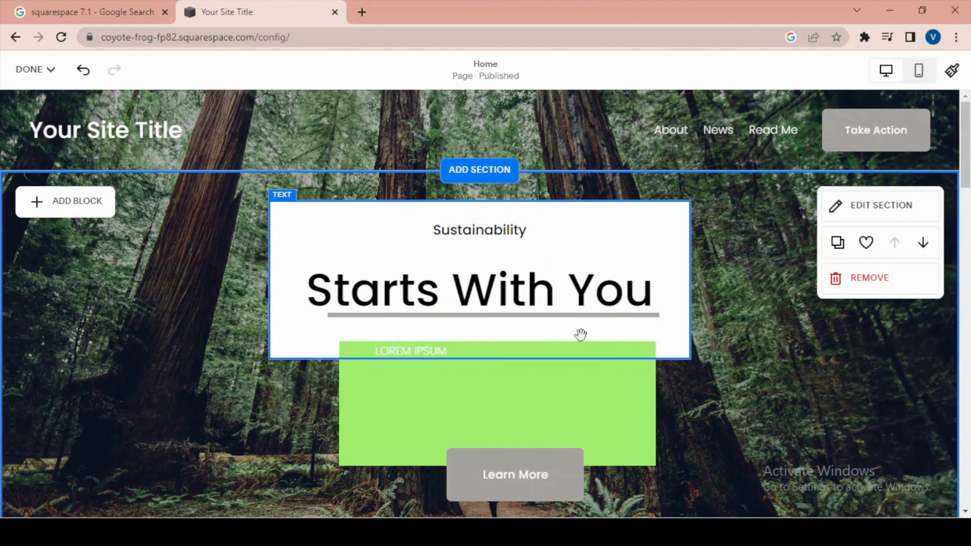
left_click(32, 70)
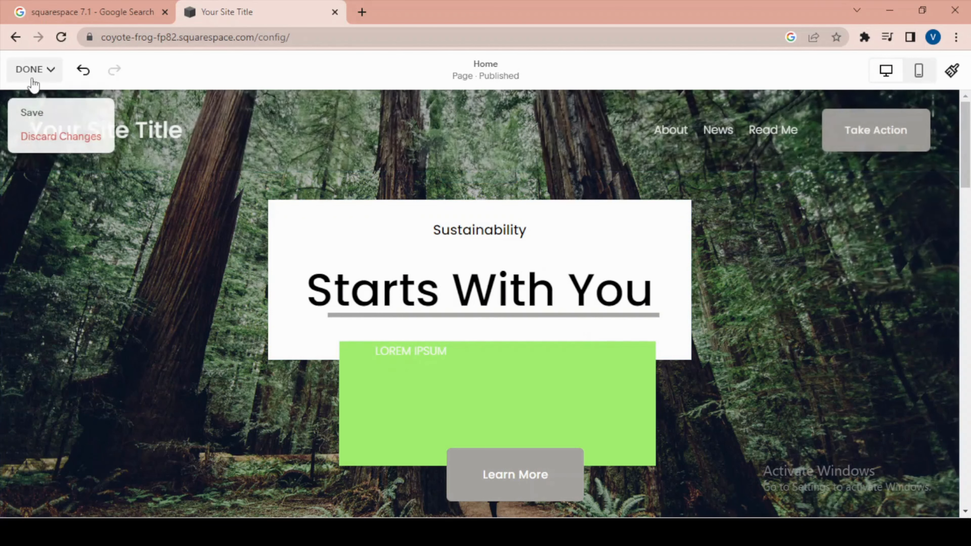
left_click(32, 111)
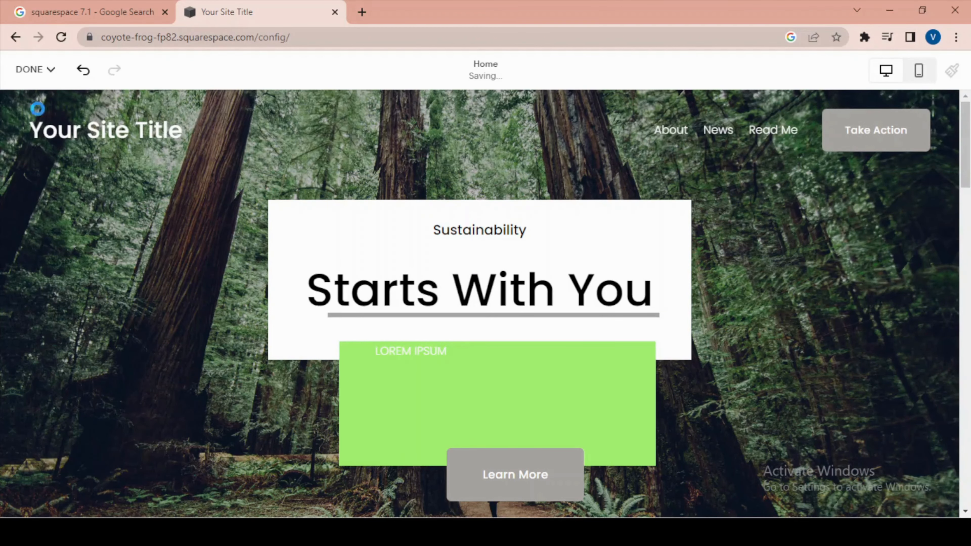